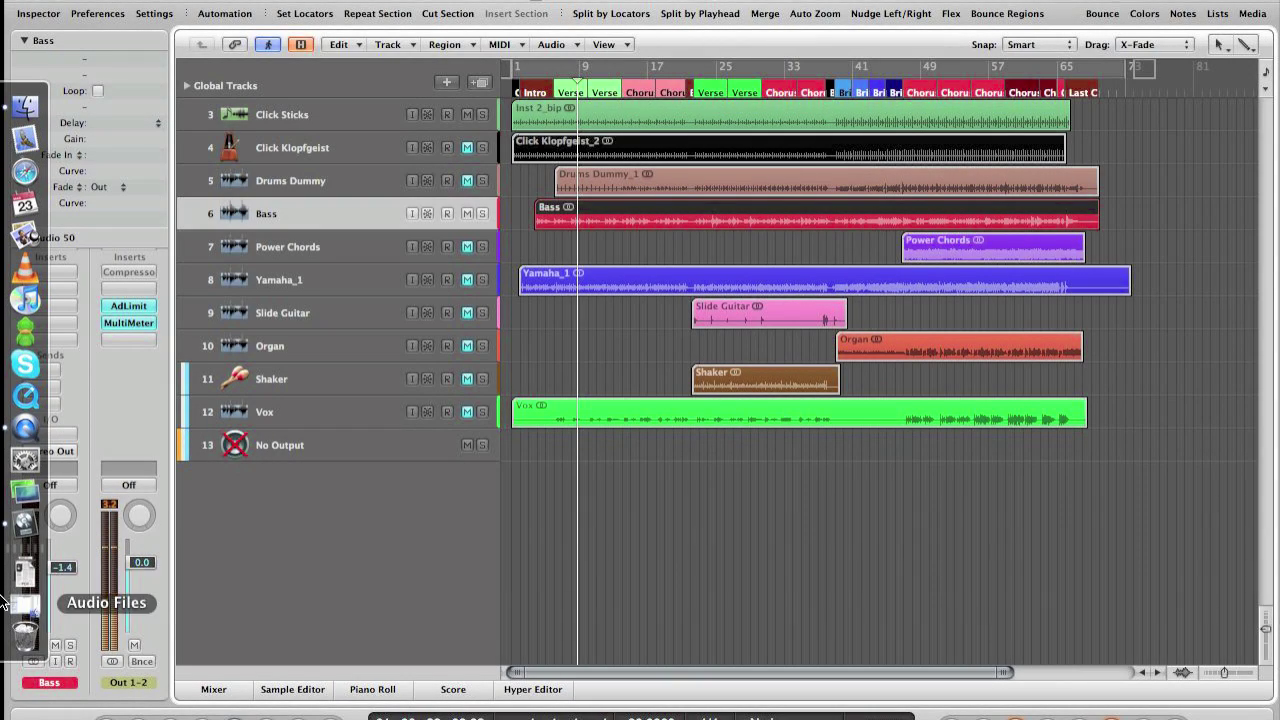
Switch to the Audio Files folder in Finder and show it as a list sorted by date modified, newest first
{"action": "left_click", "coordinate": [4, 601]}
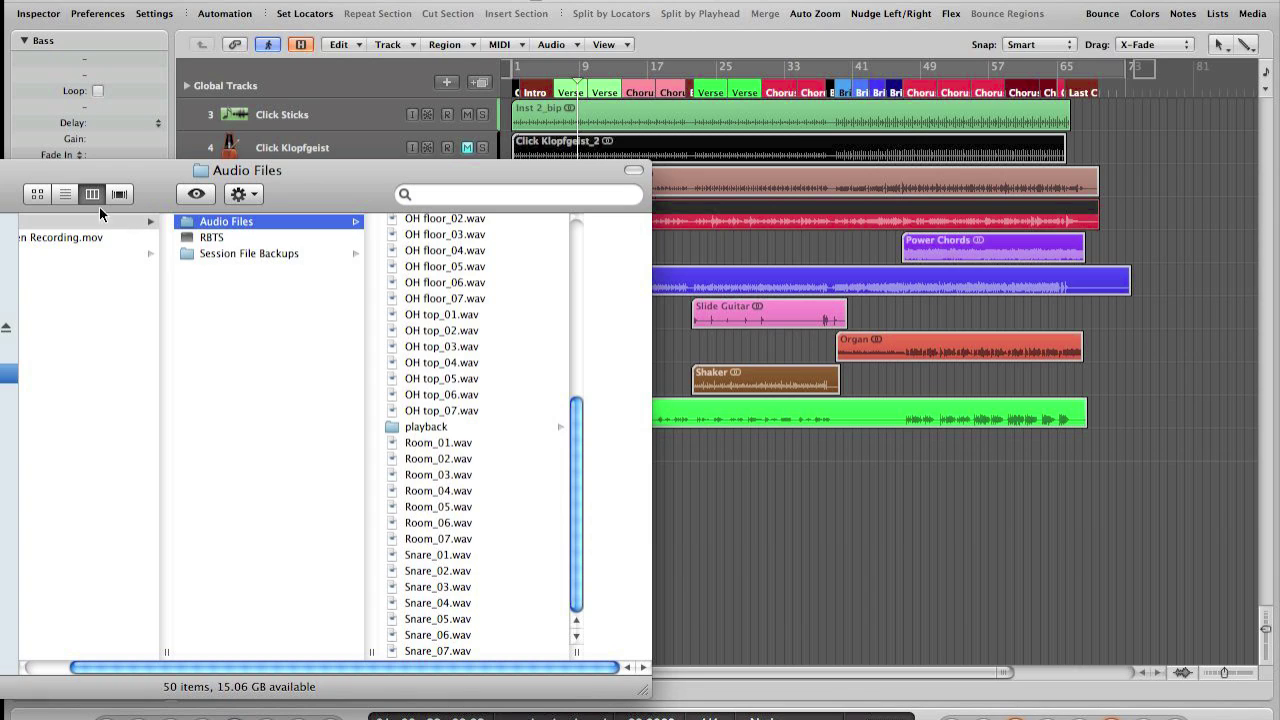
{"action": "left_click", "coordinate": [73, 194]}
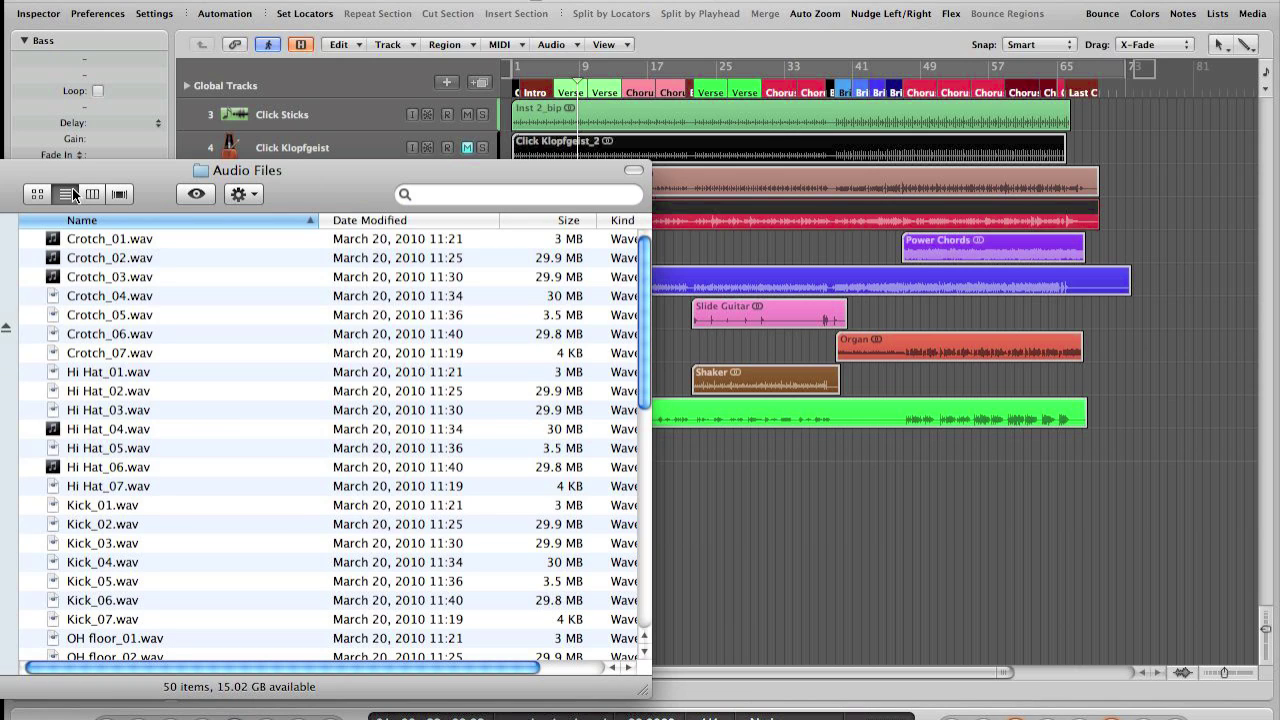
{"action": "left_click", "coordinate": [494, 221]}
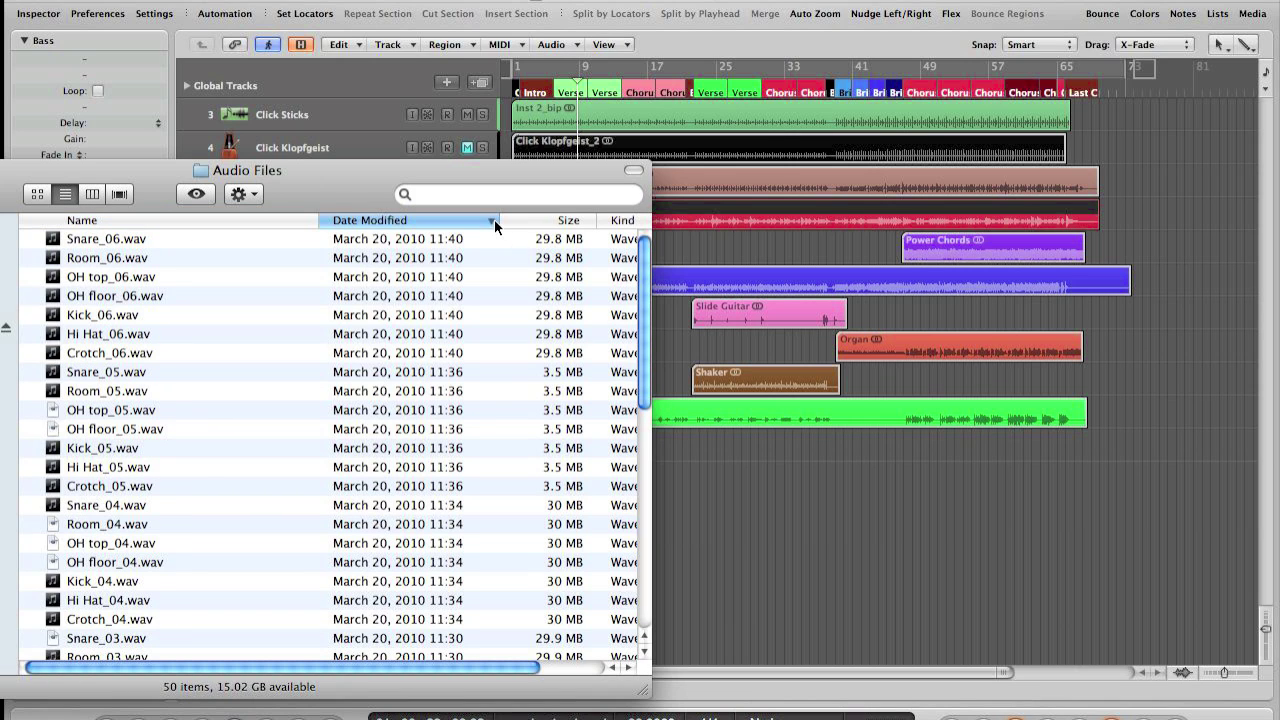
Label the seven take 06 drum files, from Snare_06.wav to Crotch_06.wav, purple
{"action": "left_click", "coordinate": [104, 238]}
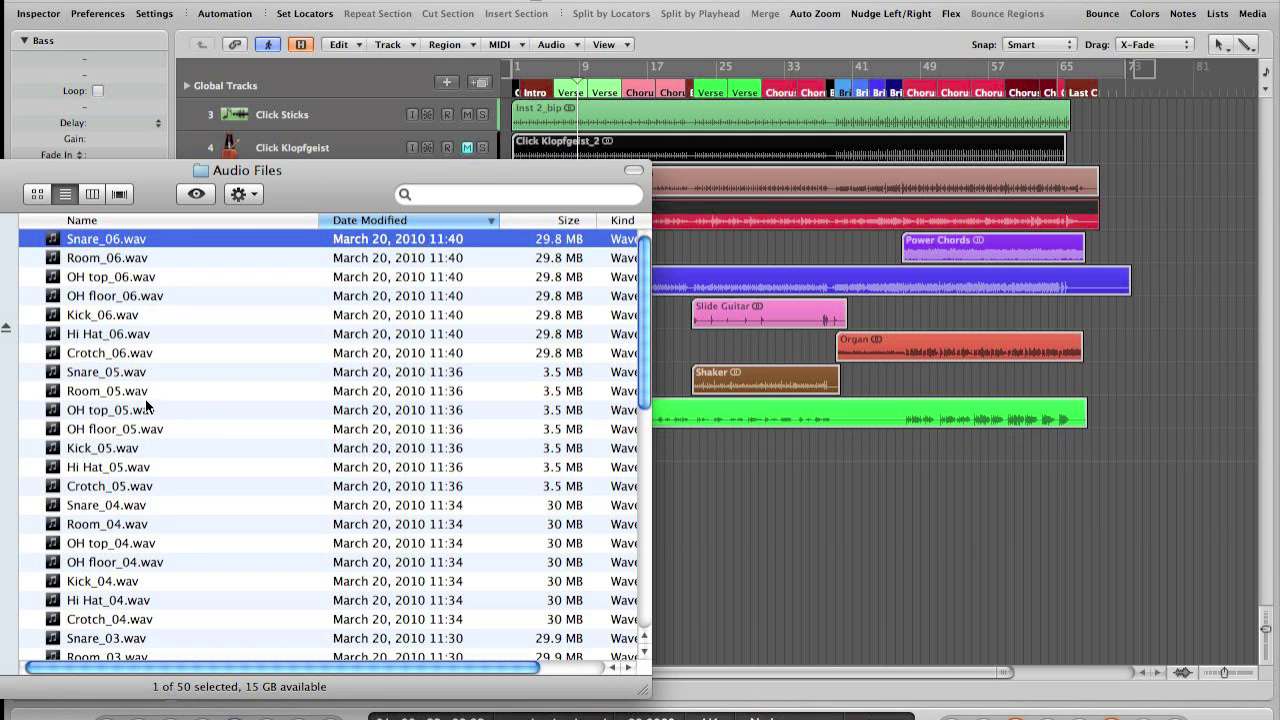
{"action": "left_click", "coordinate": [127, 355], "text": "shift"}
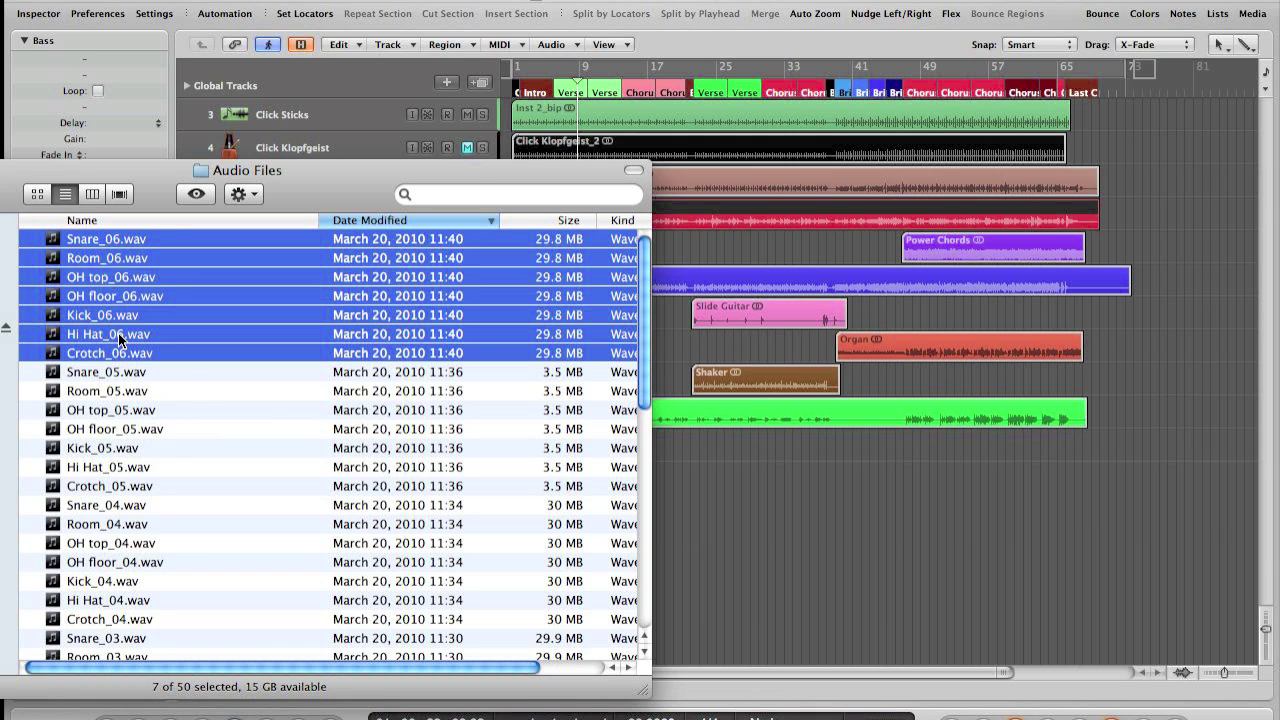
{"action": "right_click", "coordinate": [119, 340]}
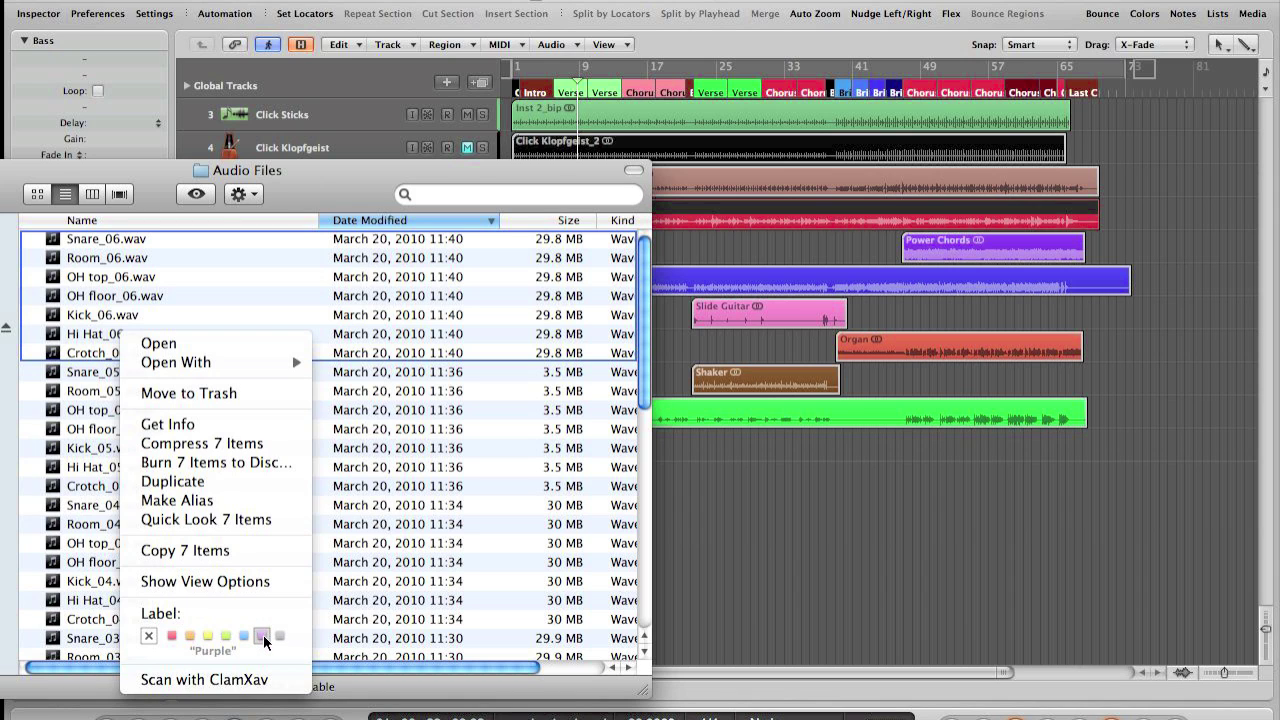
{"action": "left_click", "coordinate": [263, 638]}
Label the seven take 04 drum files, from Snare_04.wav to Crotch_04.wav, green
{"action": "scroll", "coordinate": [250, 620], "scroll_direction": "down", "scroll_amount": 4}
{"action": "left_click", "coordinate": [135, 384]}
{"action": "left_click", "coordinate": [130, 495], "text": "shift"}
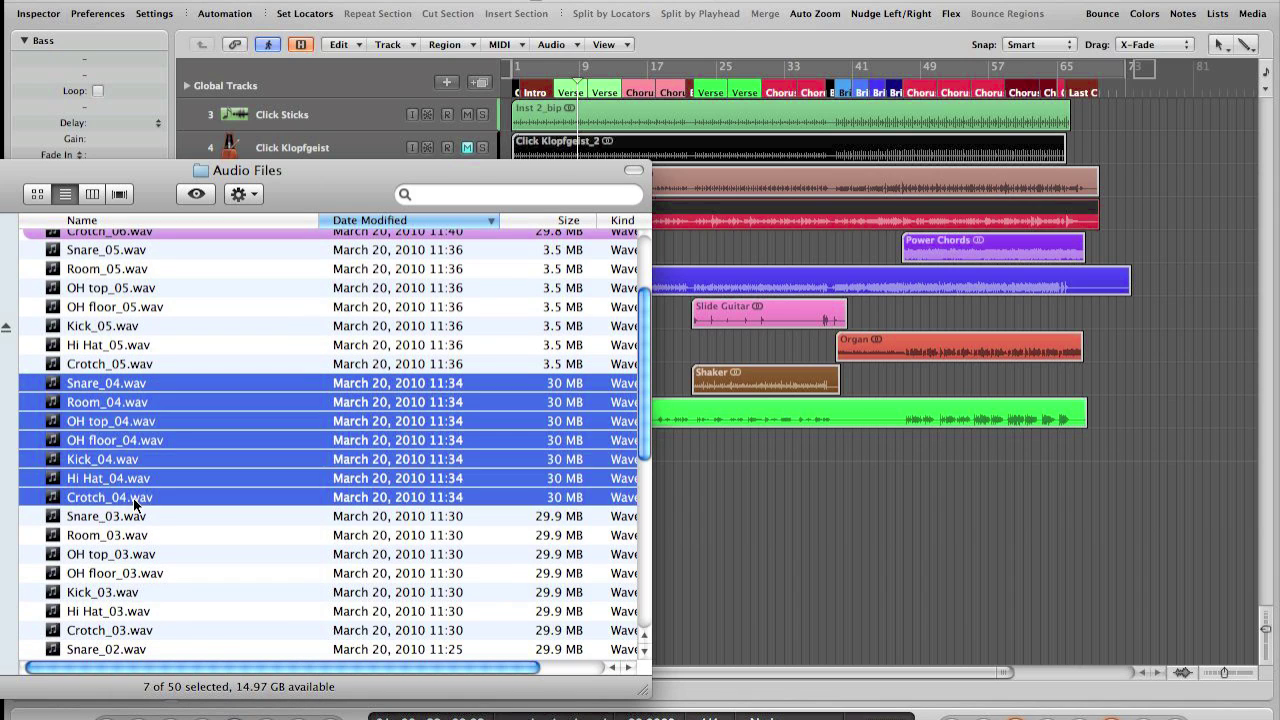
{"action": "right_click", "coordinate": [130, 495]}
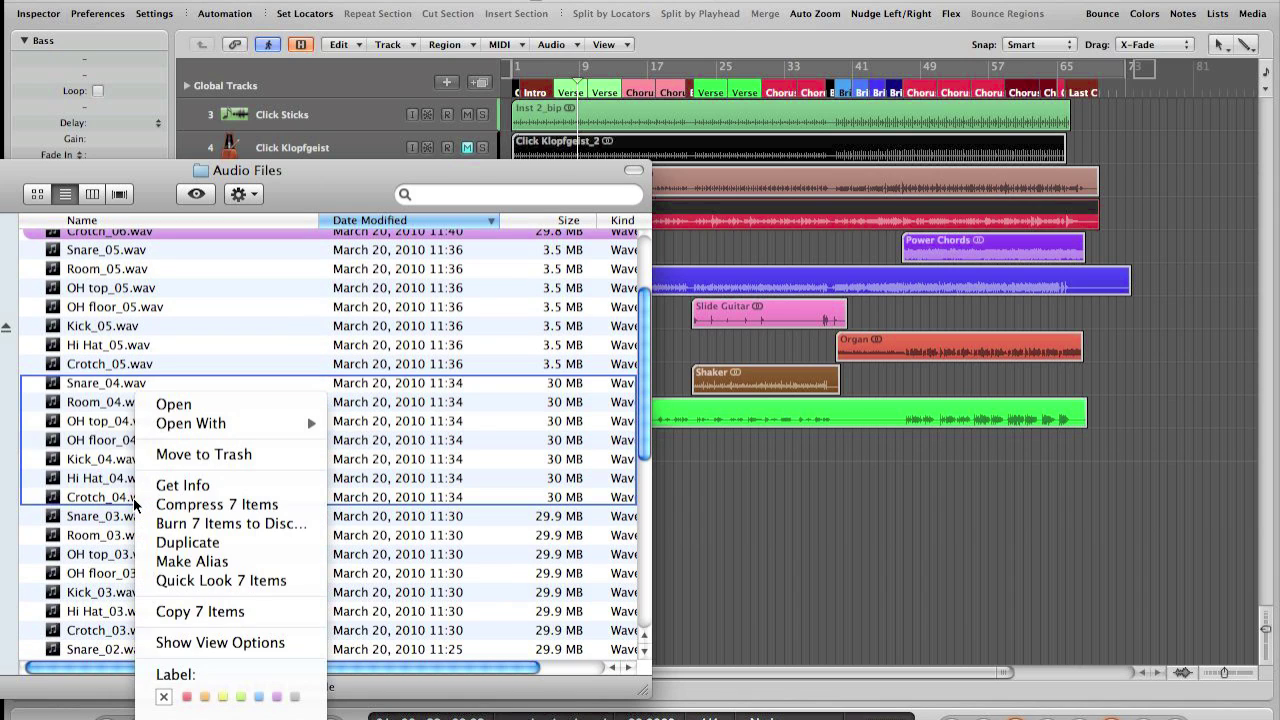
{"action": "left_click", "coordinate": [238, 698]}
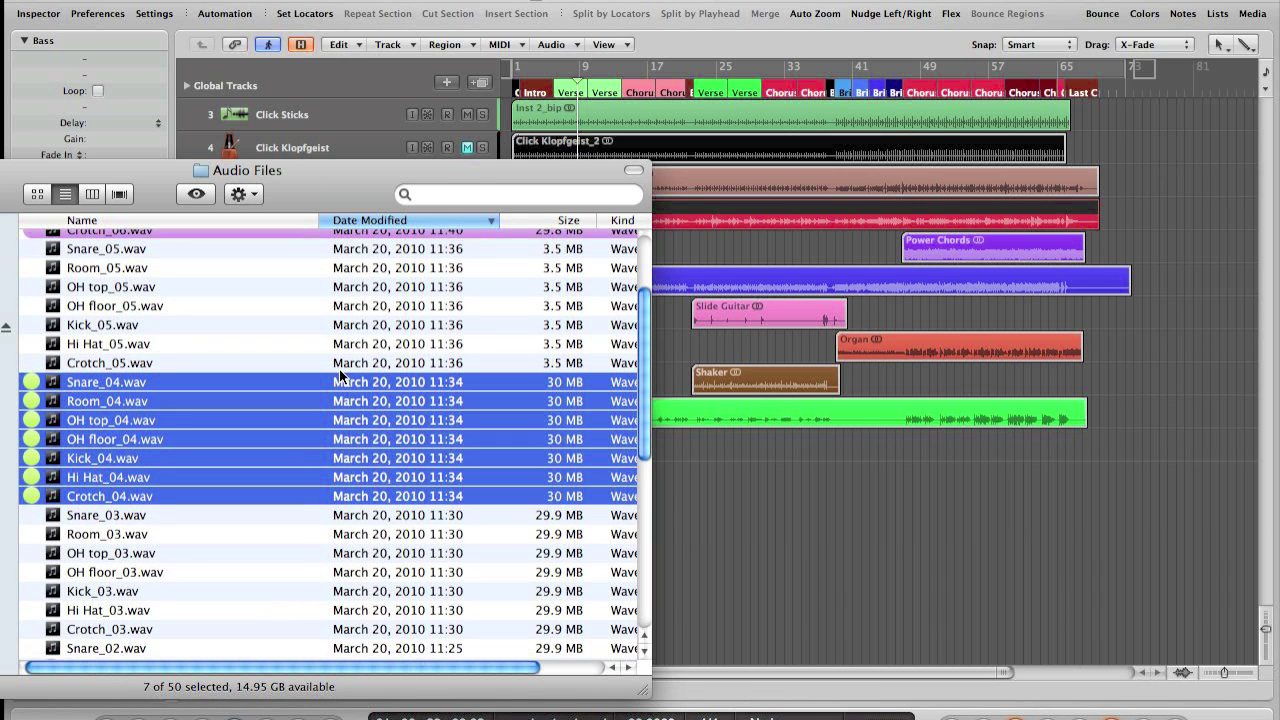
Label the seven take 03 drum files, from Snare_03.wav to Crotch_03.wav, orange
{"action": "scroll", "coordinate": [355, 440], "scroll_direction": "down", "scroll_amount": 3}
{"action": "left_click", "coordinate": [367, 416]}
{"action": "left_click", "coordinate": [130, 530], "text": "shift"}
{"action": "right_click", "coordinate": [123, 501]}
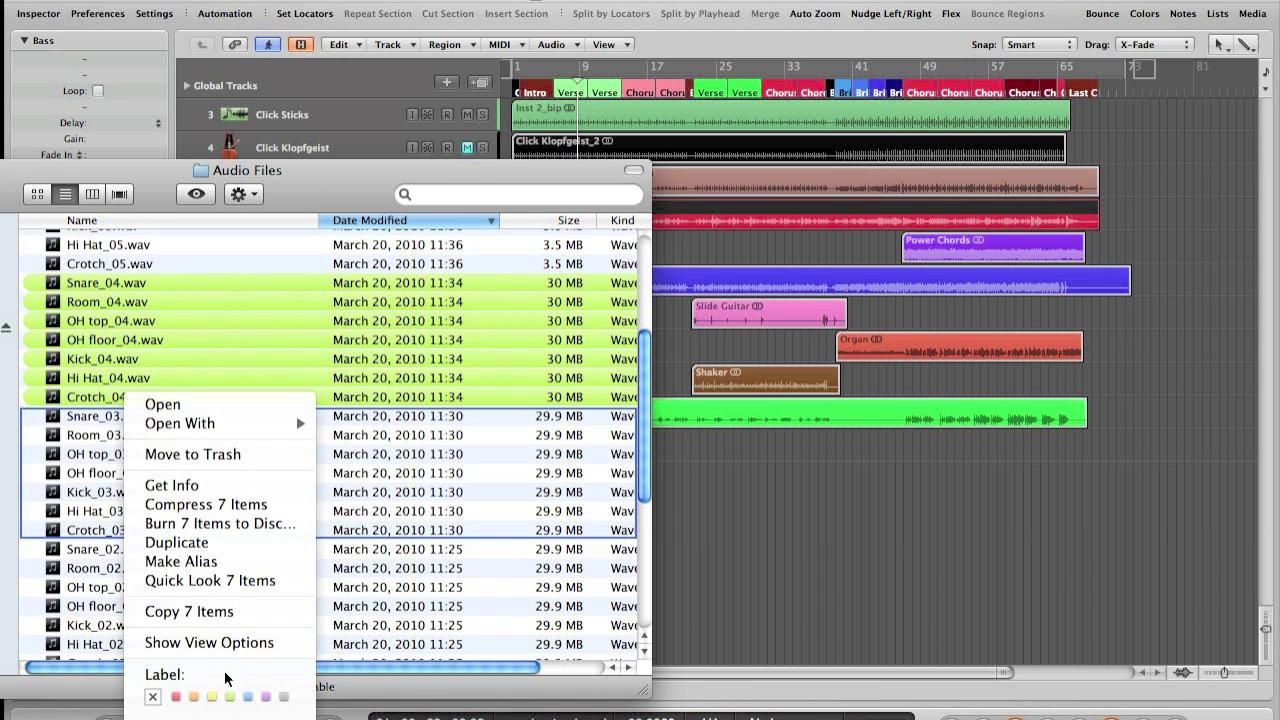
{"action": "left_click", "coordinate": [194, 697]}
{"action": "scroll", "coordinate": [168, 485], "scroll_direction": "up", "scroll_amount": 4}
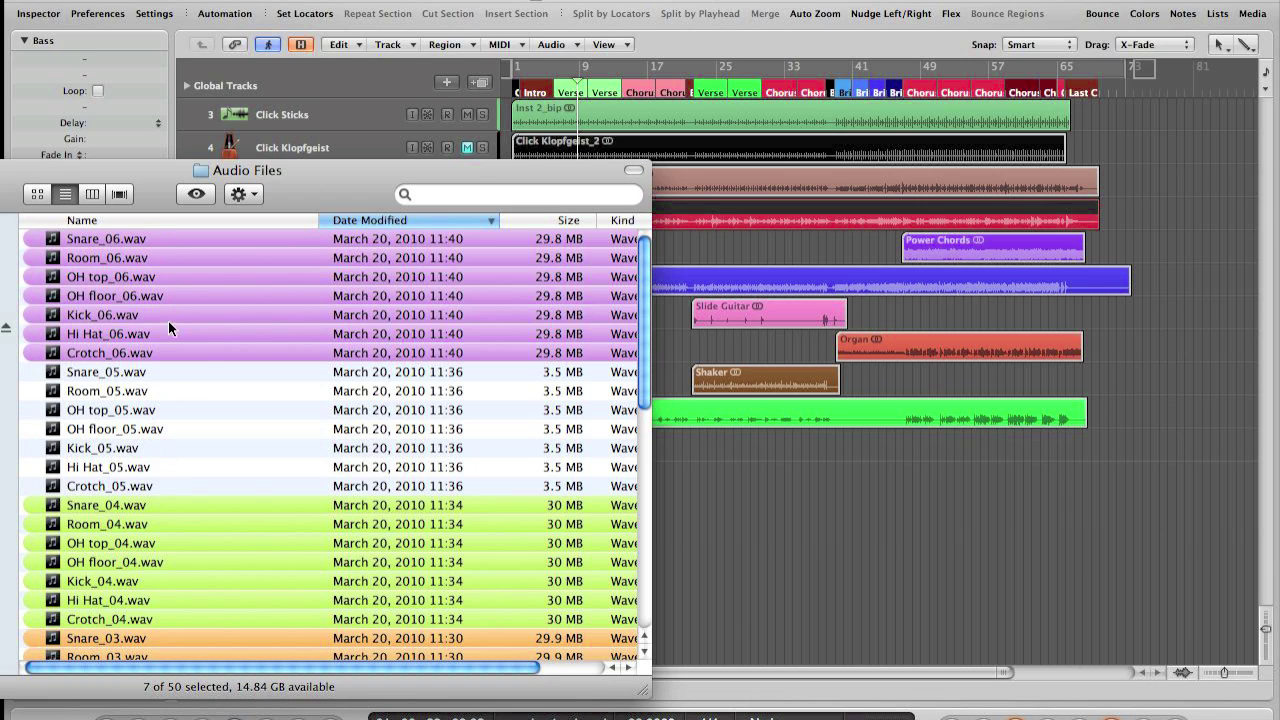
{"action": "scroll", "coordinate": [187, 508], "scroll_direction": "down", "scroll_amount": 2}
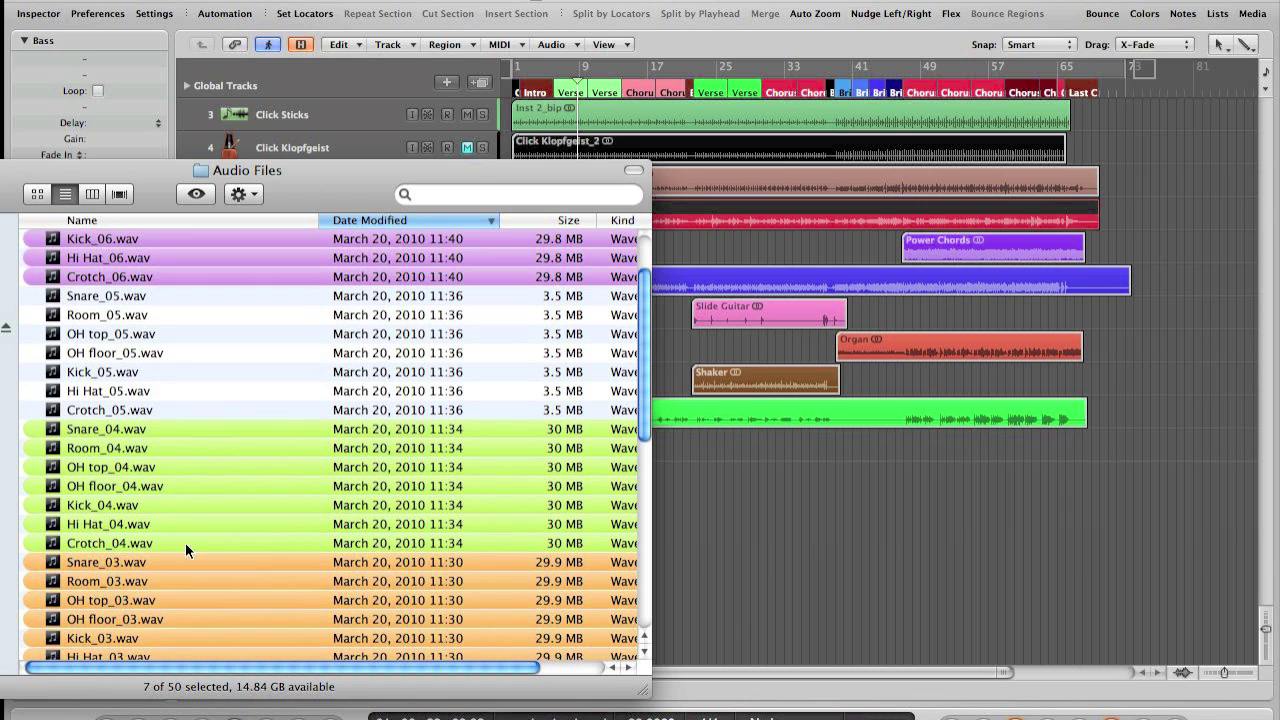
{"action": "scroll", "coordinate": [185, 542], "scroll_direction": "down", "scroll_amount": 3}
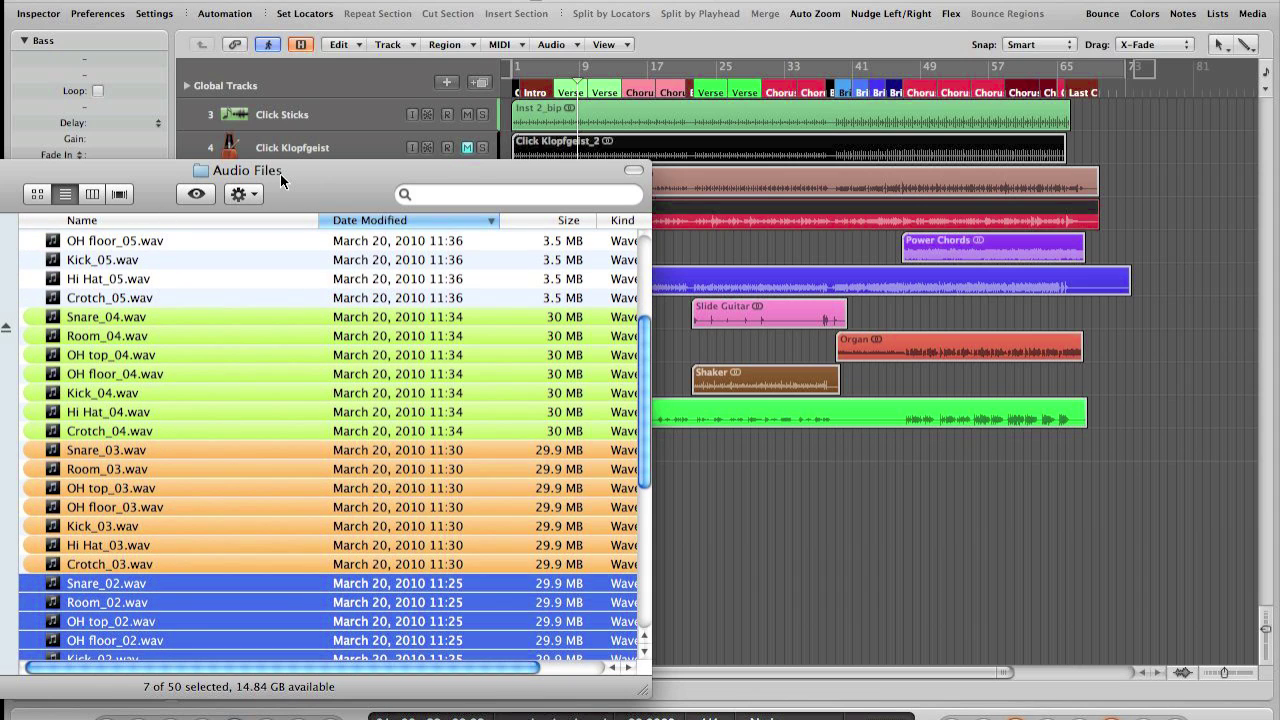
{"action": "left_click_drag", "start_coordinate": [290, 172], "coordinate": [285, 172]}
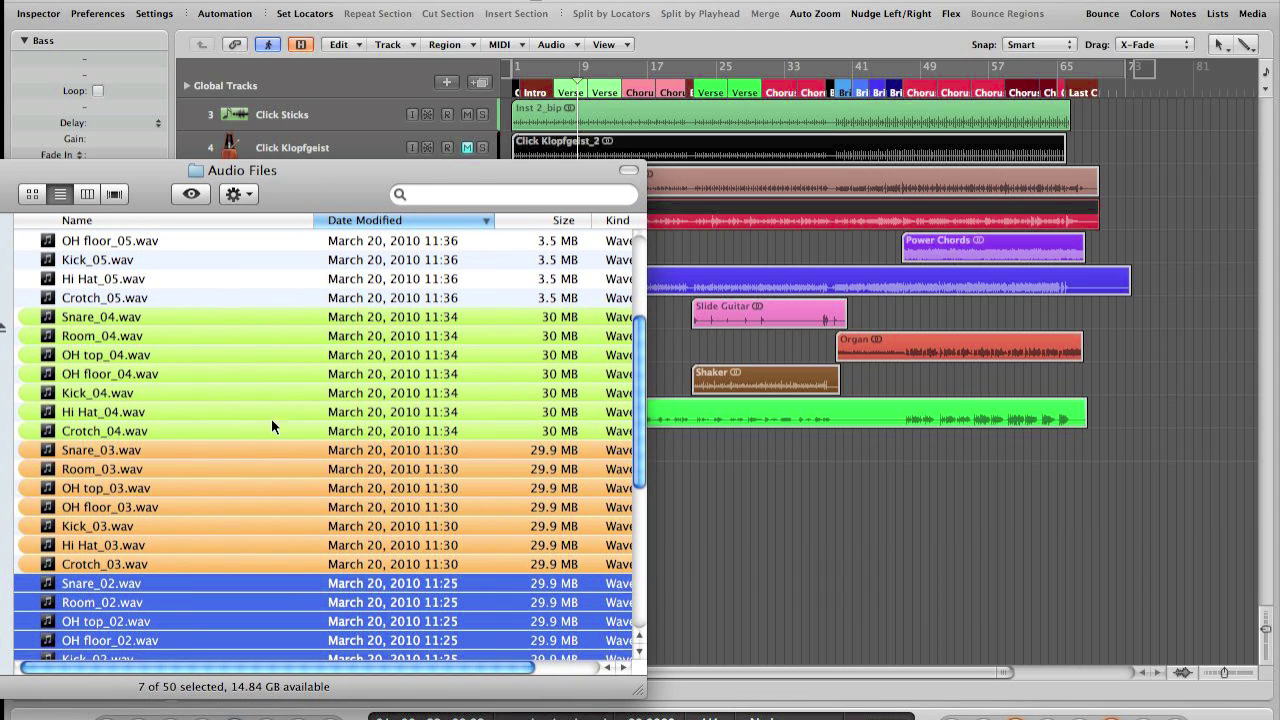
{"action": "left_click", "coordinate": [191, 433]}
Add the seven purple take 06 files to the Logic arrangement on new tracks and align their regions to bar 1
{"action": "scroll", "coordinate": [191, 434], "scroll_direction": "up", "scroll_amount": 5}
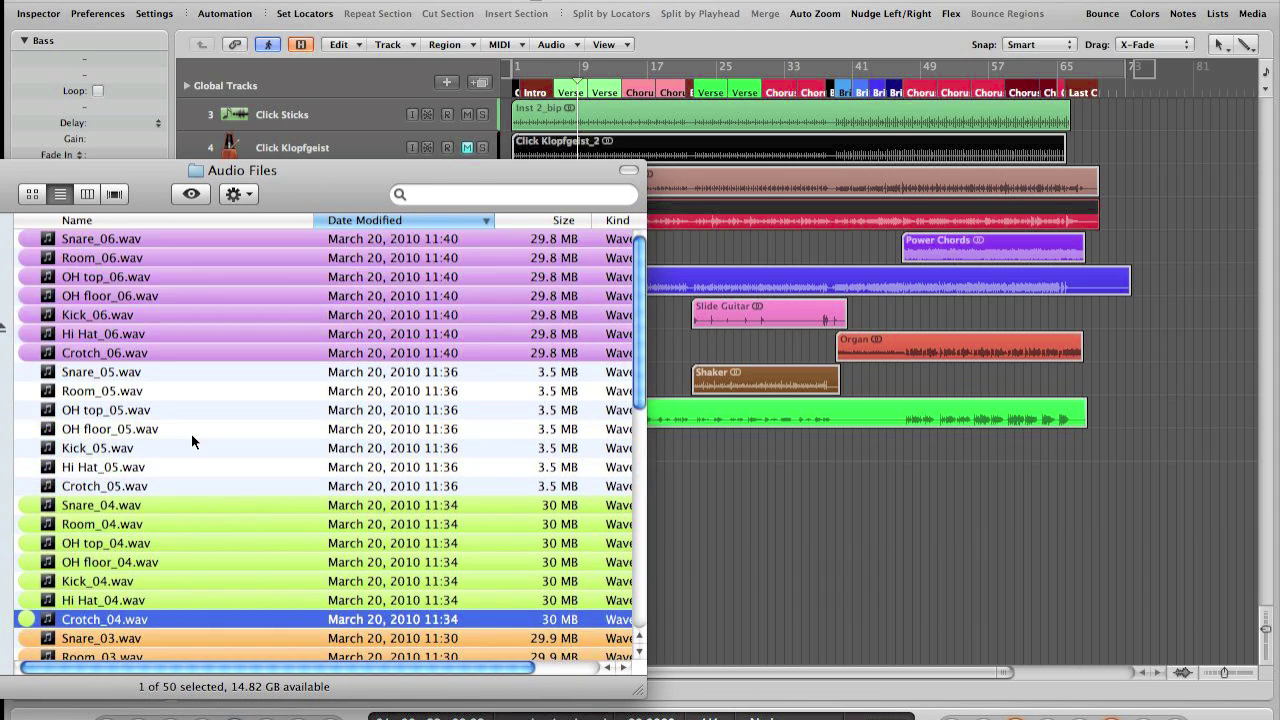
{"action": "left_click", "coordinate": [170, 355]}
{"action": "left_click", "coordinate": [145, 239], "text": "shift"}
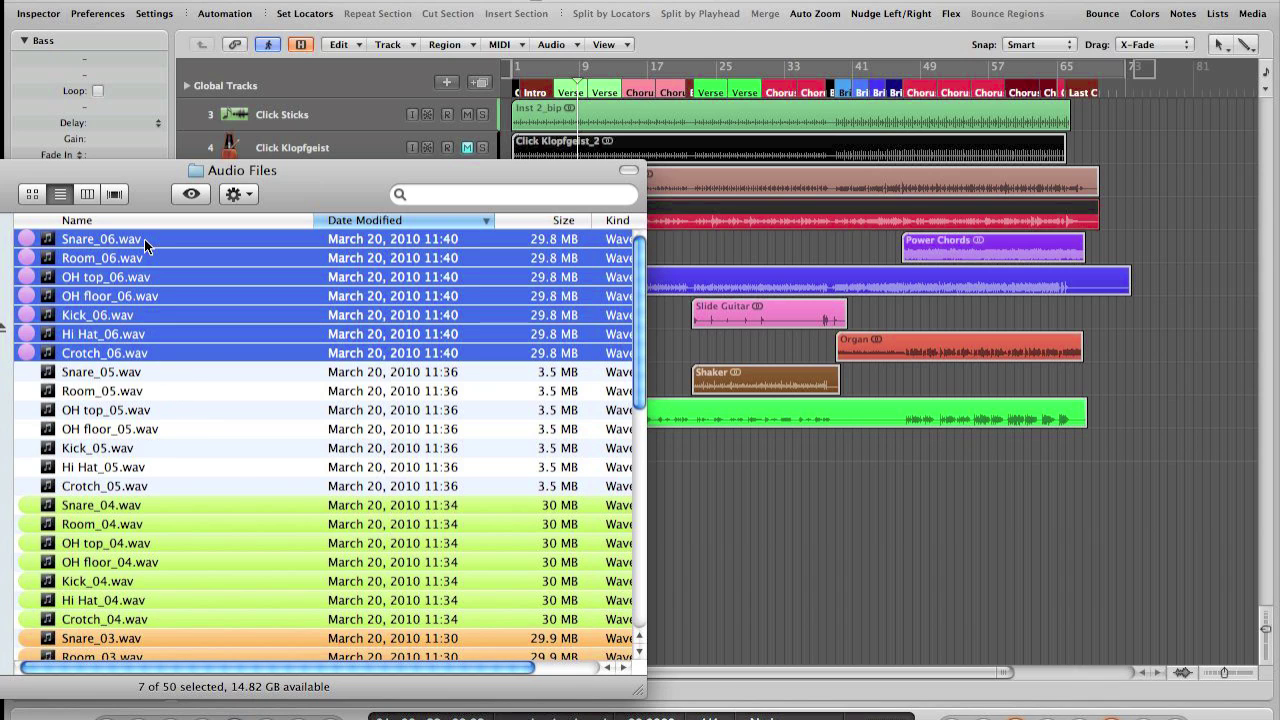
{"action": "left_click_drag", "start_coordinate": [145, 244], "coordinate": [724, 597]}
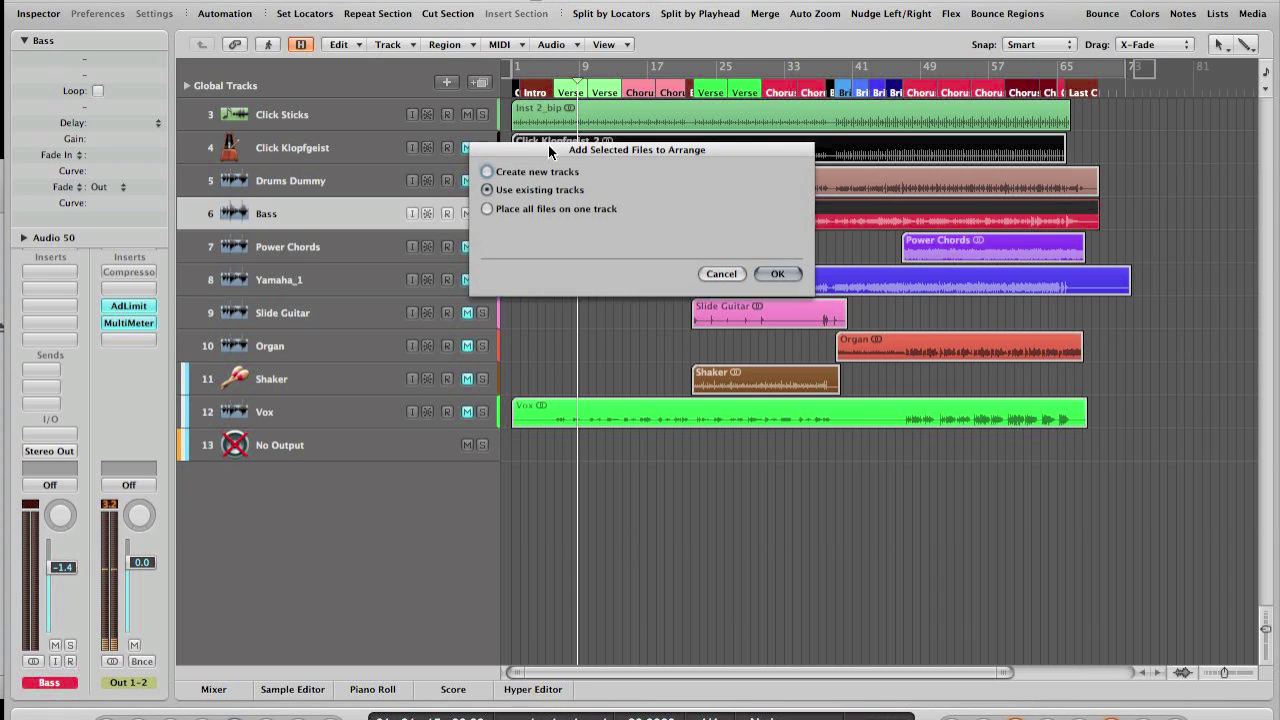
{"action": "left_click_drag", "start_coordinate": [549, 146], "coordinate": [567, 211]}
{"action": "left_click", "coordinate": [505, 232]}
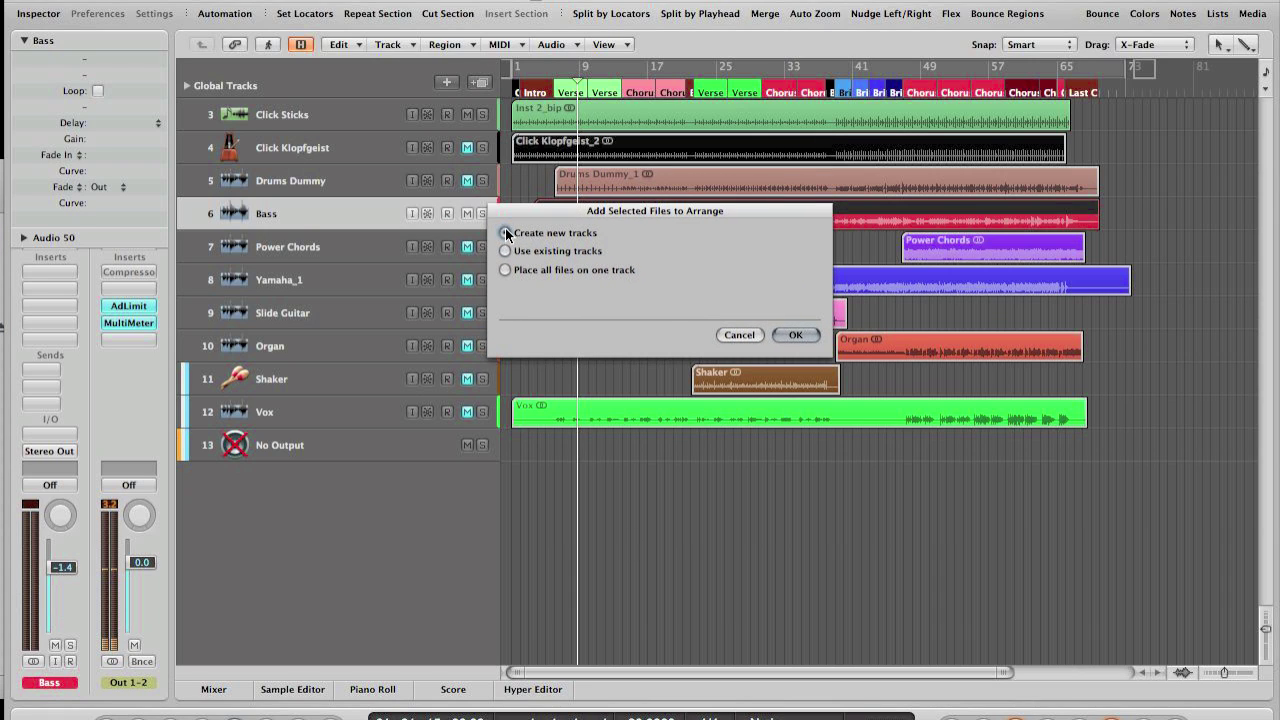
{"action": "left_click", "coordinate": [785, 341]}
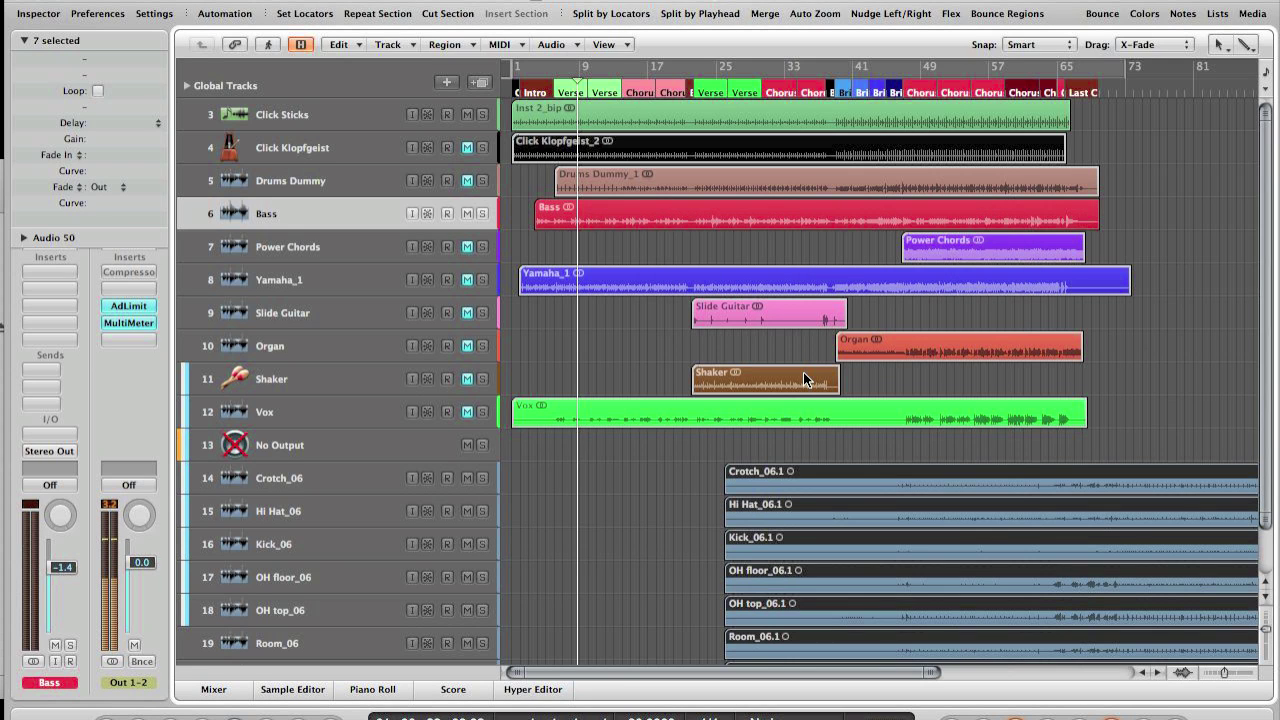
{"action": "scroll", "coordinate": [803, 372], "scroll_direction": "down", "scroll_amount": 2}
{"action": "left_click_drag", "start_coordinate": [668, 659], "coordinate": [755, 415]}
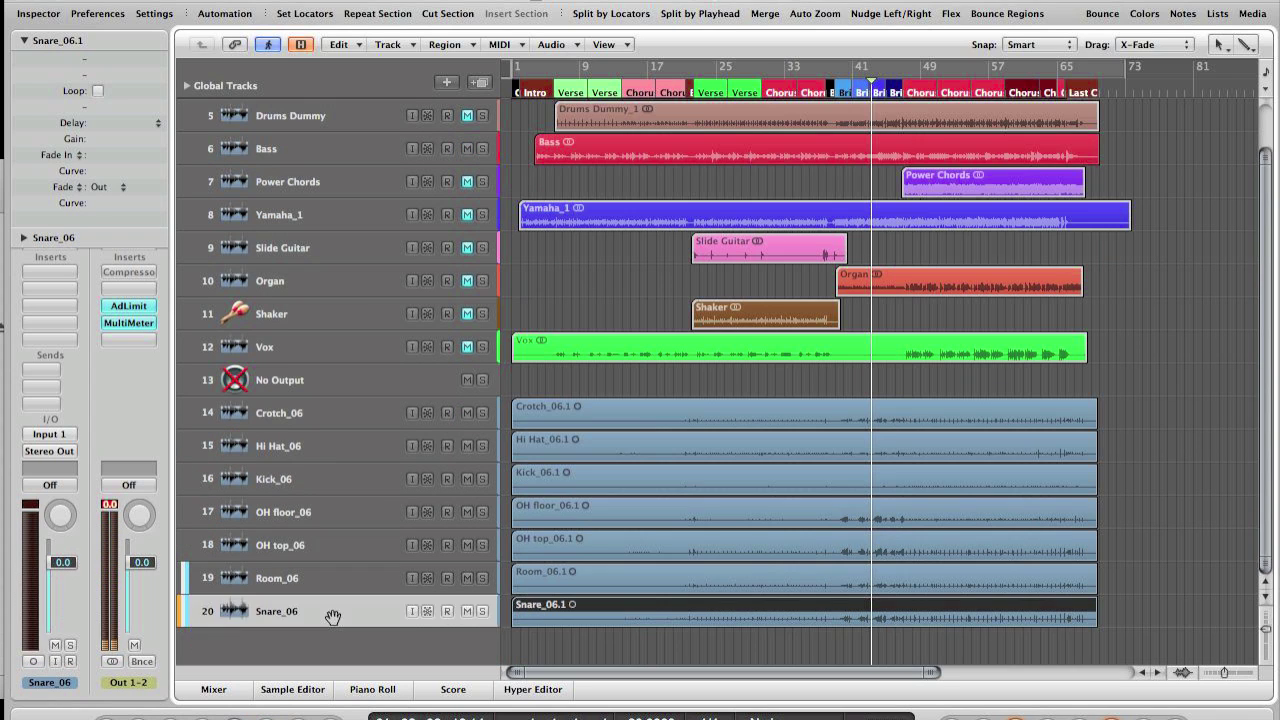
Create two empty audio tracks below the Snare_06 track
{"action": "key", "text": "super+d"}
{"action": "scroll", "coordinate": [331, 611], "scroll_direction": "down", "scroll_amount": 1}
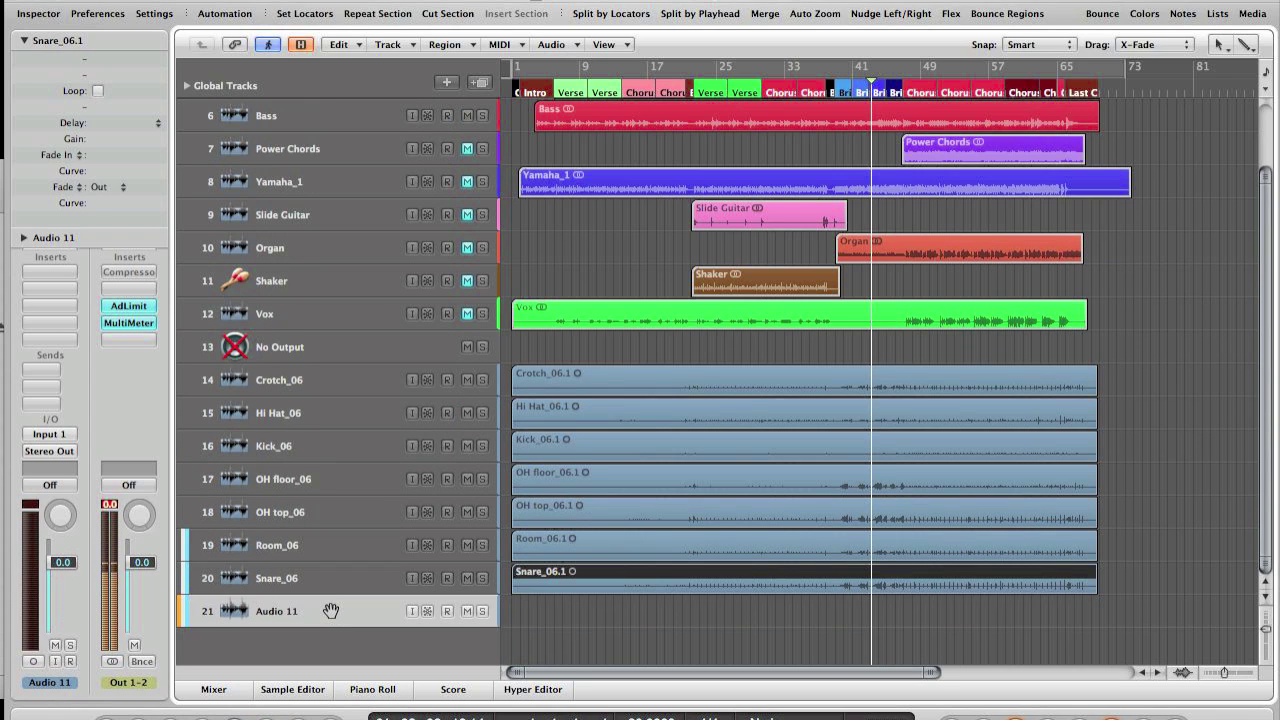
{"action": "key", "text": "super+d"}
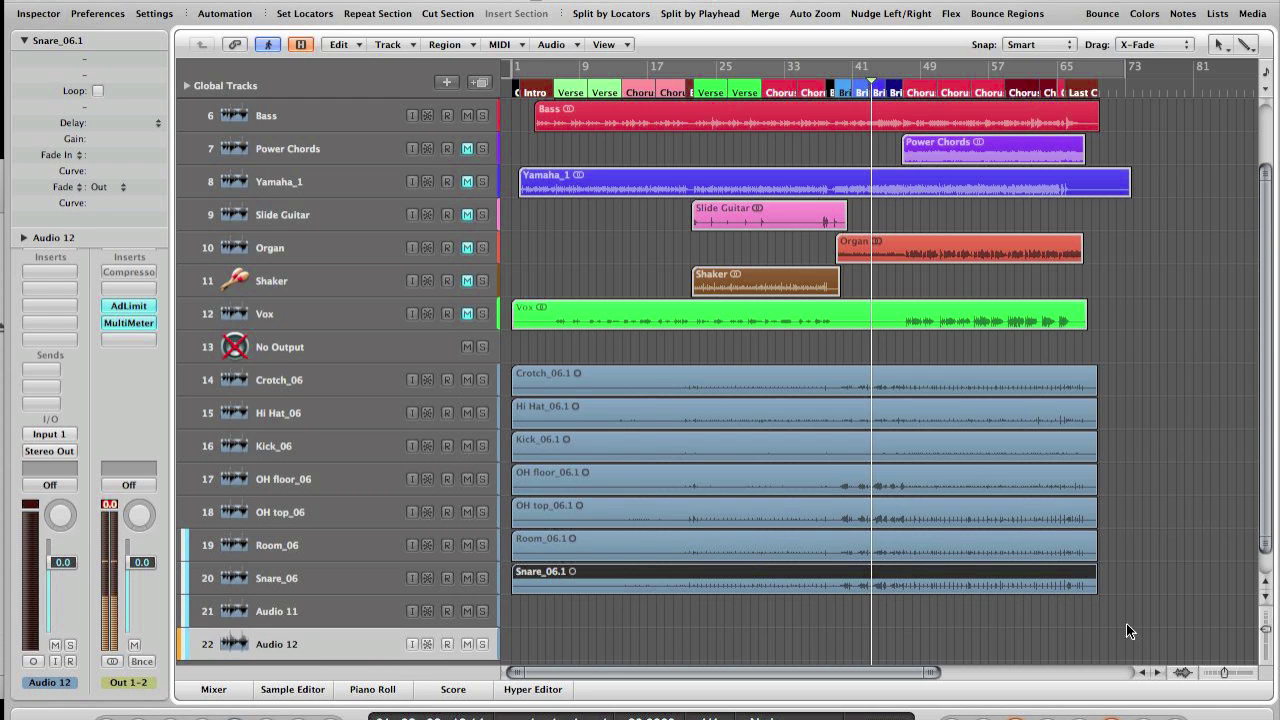
{"action": "left_click", "coordinate": [26, 122]}
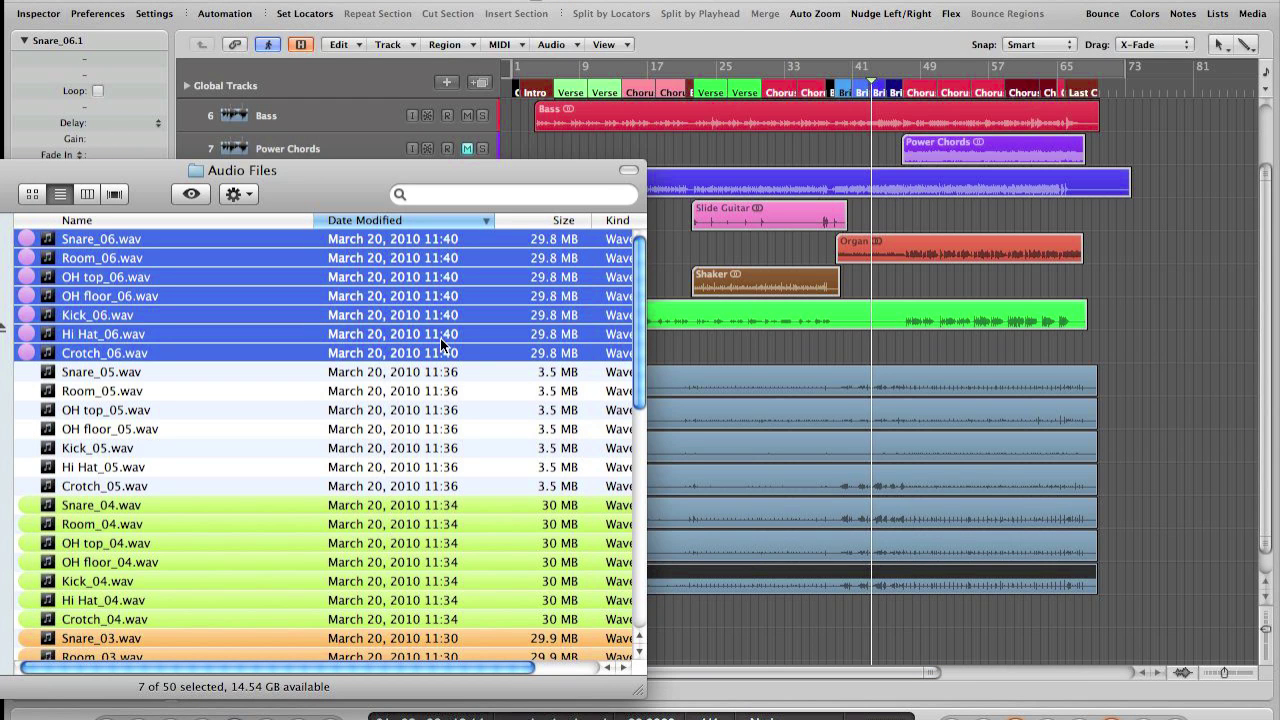
{"action": "left_click", "coordinate": [431, 375]}
{"action": "key", "text": "Up"}
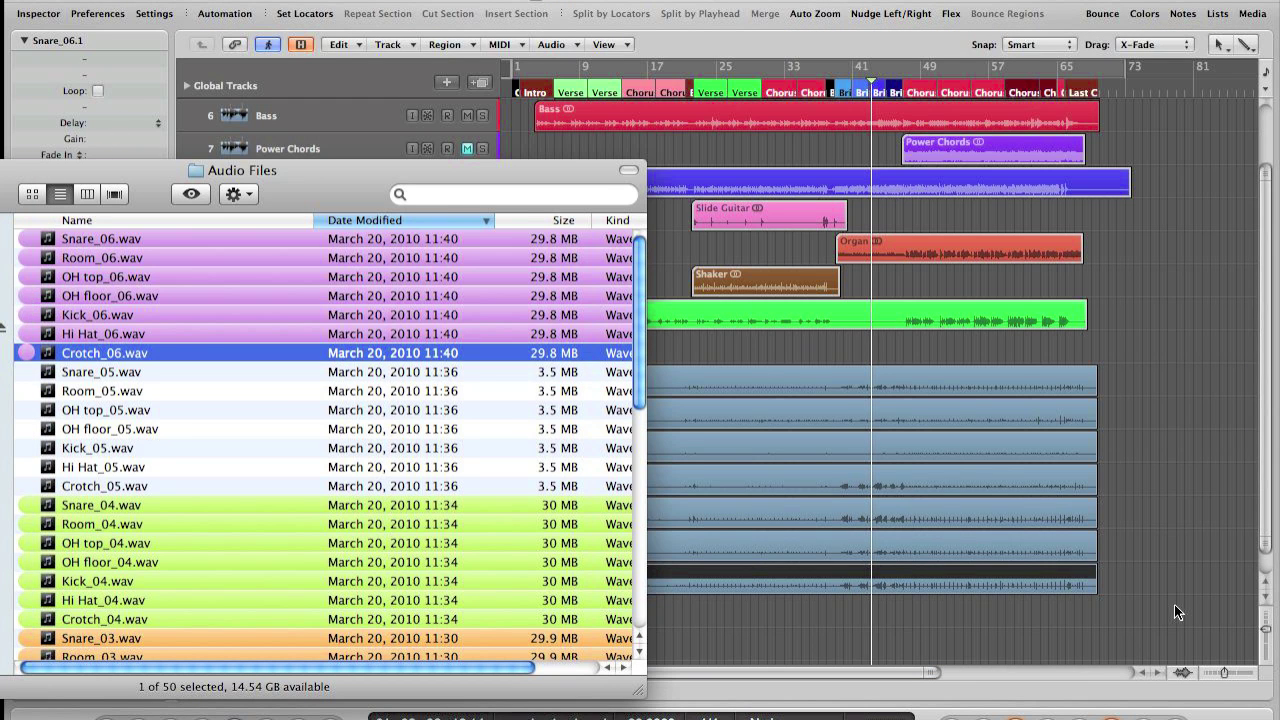
Select the seven take 06 drum regions in the Logic arrangement and color them purple
{"action": "left_click_drag", "start_coordinate": [1183, 619], "coordinate": [575, 385]}
{"action": "key", "text": "alt+c"}
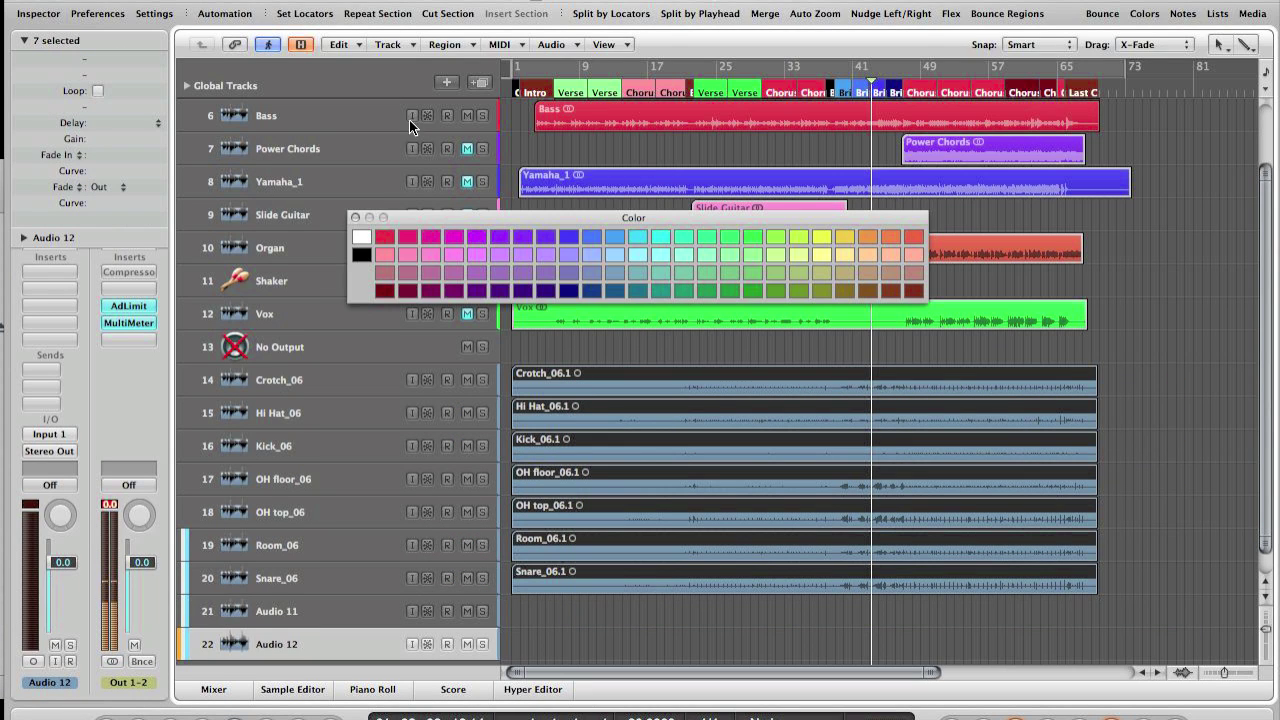
{"action": "left_click", "coordinate": [454, 254]}
{"action": "key", "text": "alt+c"}
Add the seven green take 04 files from the Audio Files folder to the arrangement on new tracks below Audio 11
{"action": "mouse_move", "coordinate": [2, 665]}
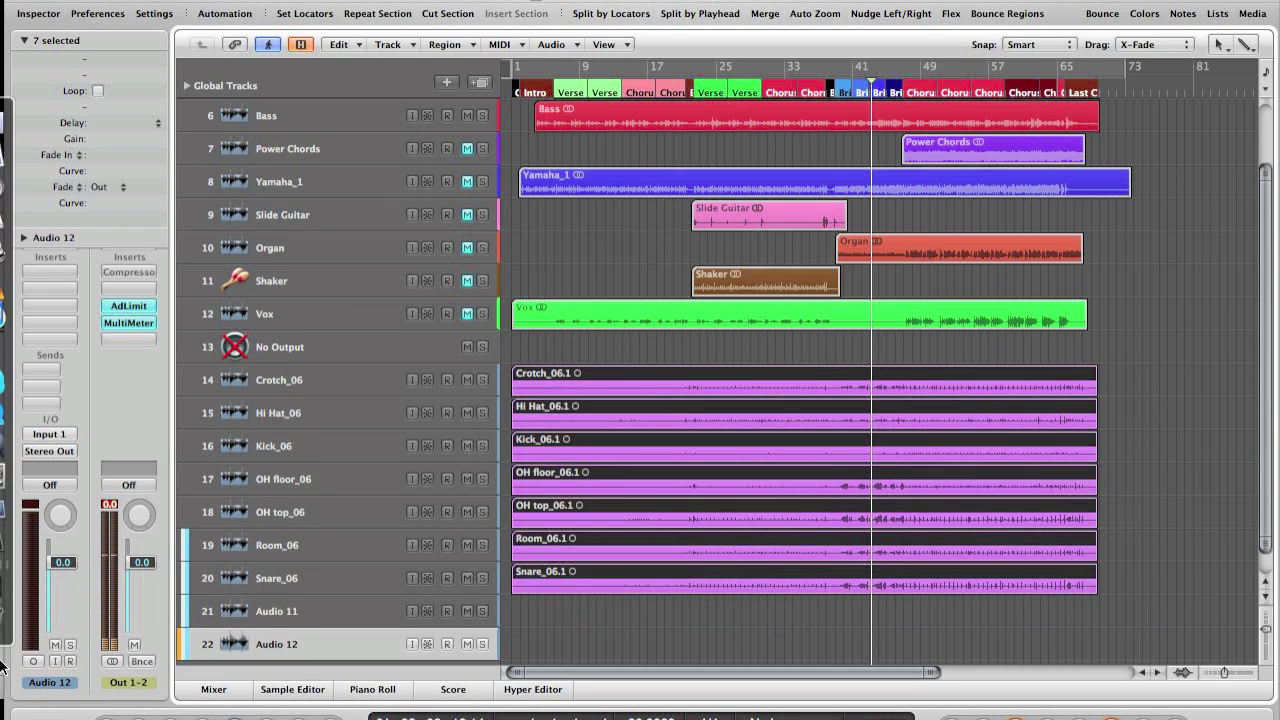
{"action": "left_click", "coordinate": [6, 130]}
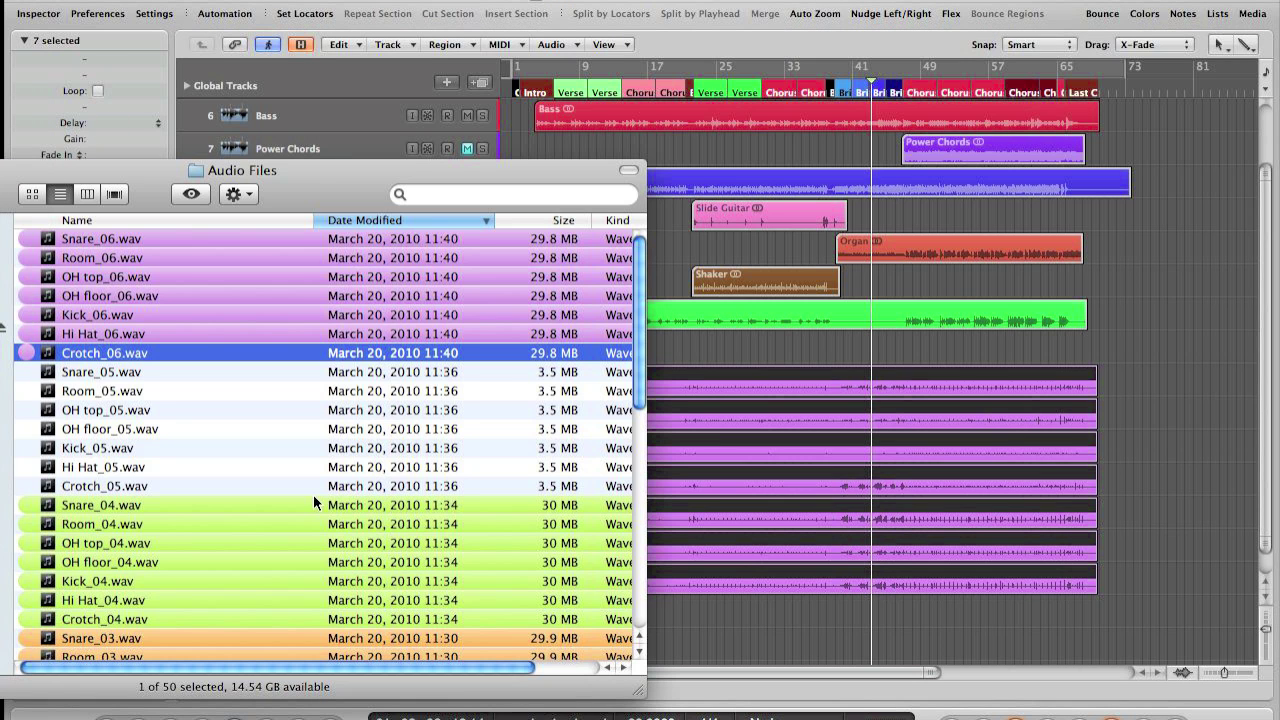
{"action": "left_click", "coordinate": [230, 506]}
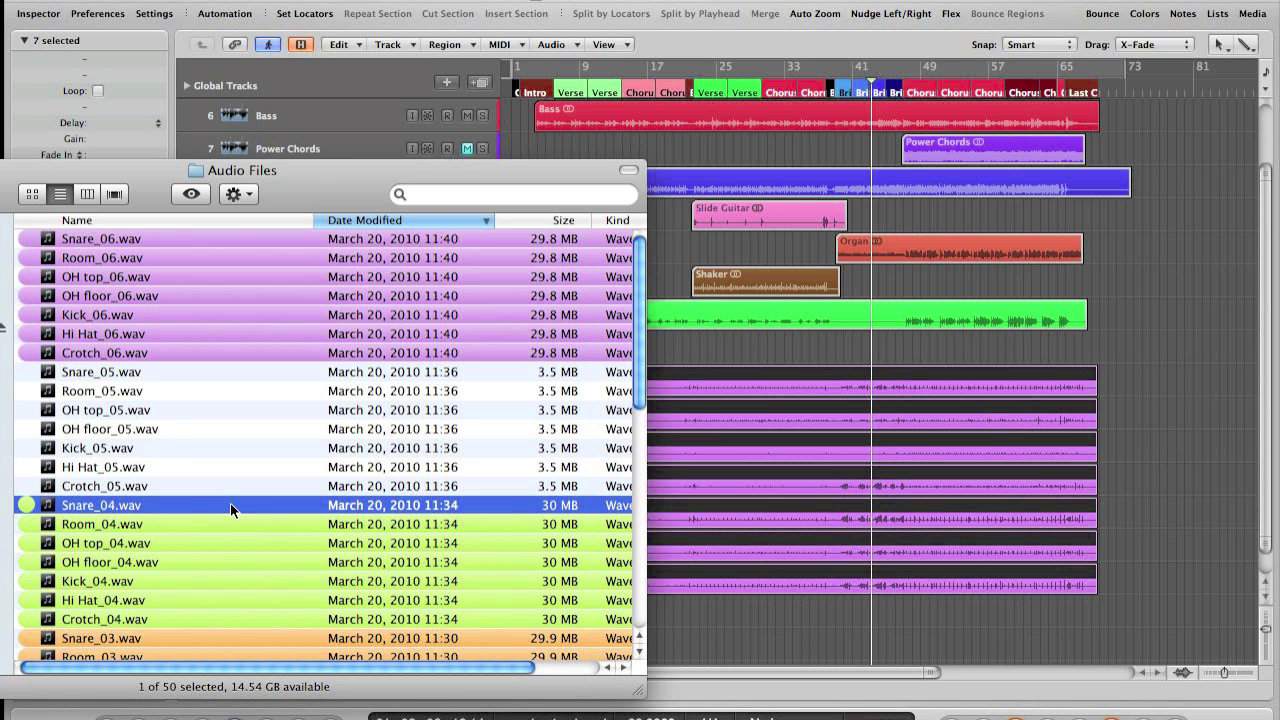
{"action": "left_click", "coordinate": [129, 620], "text": "shift"}
{"action": "left_click_drag", "start_coordinate": [113, 582], "coordinate": [716, 640]}
{"action": "key", "text": "Return"}
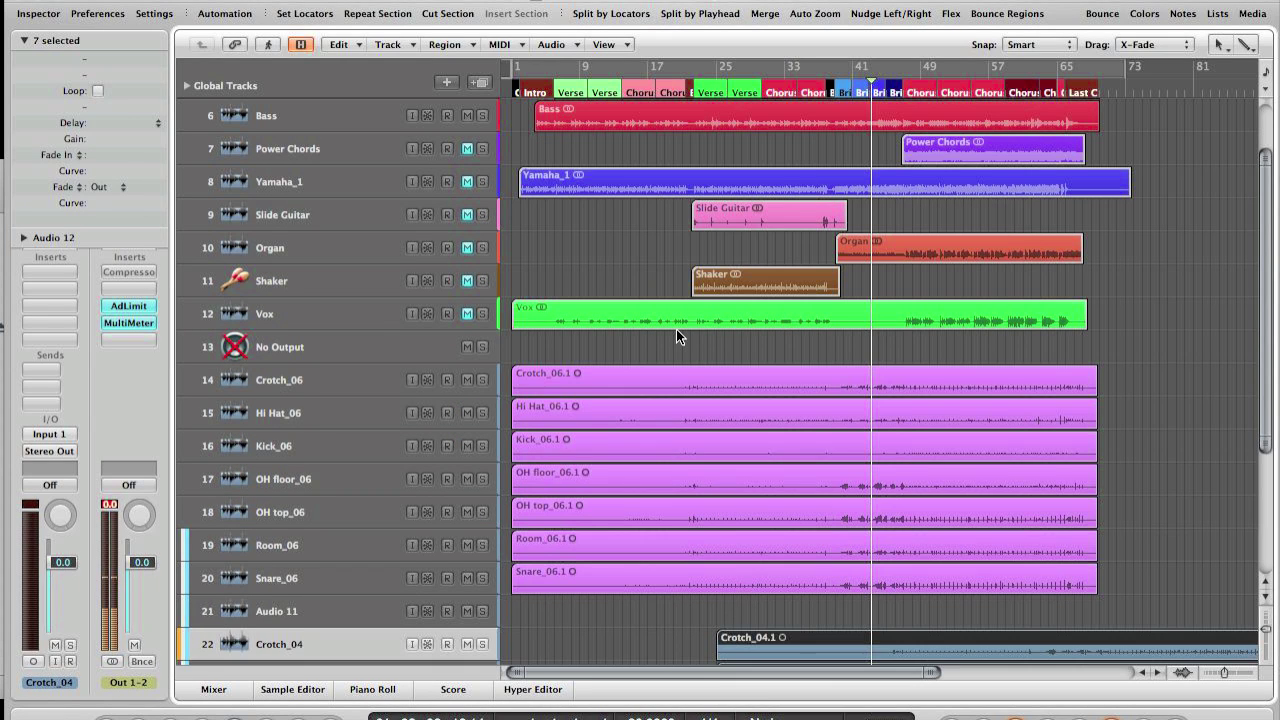
Color the seven take 04 drum regions green and close the color palette
{"action": "scroll", "coordinate": [676, 336], "scroll_direction": "down", "scroll_amount": 5}
{"action": "scroll", "coordinate": [676, 336], "scroll_direction": "down", "scroll_amount": 3}
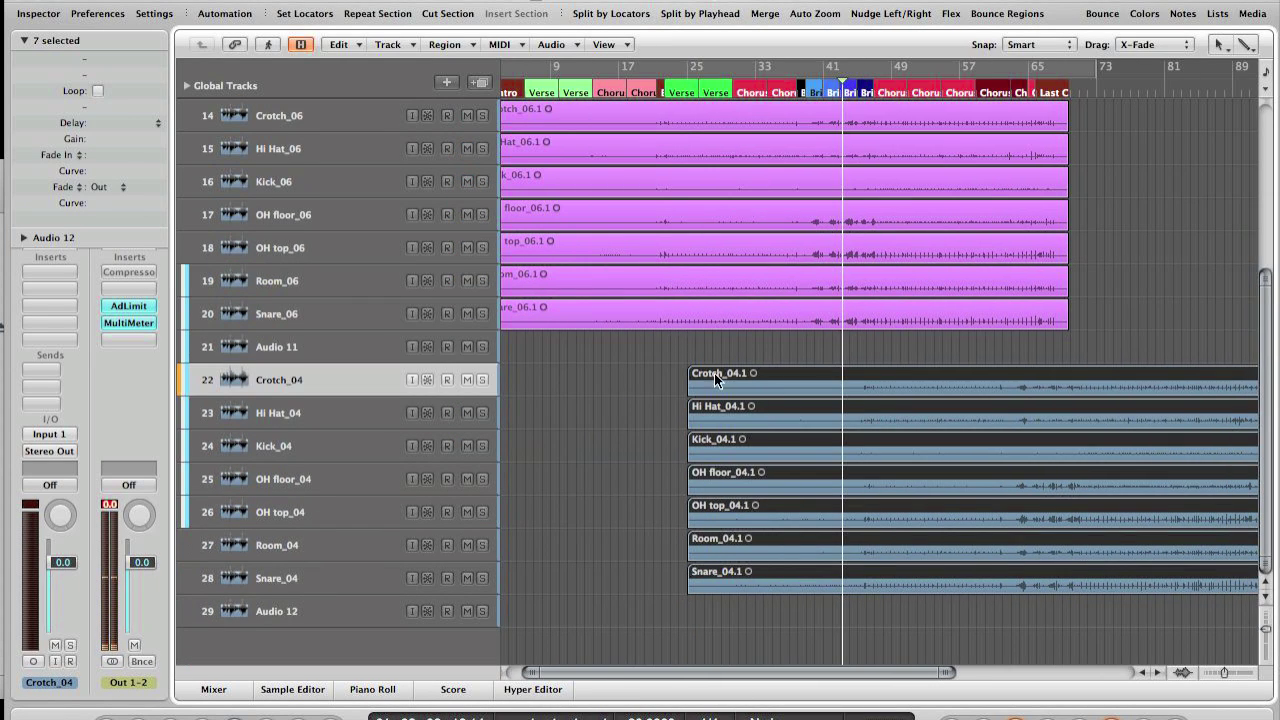
{"action": "left_click_drag", "start_coordinate": [615, 361], "coordinate": [907, 604]}
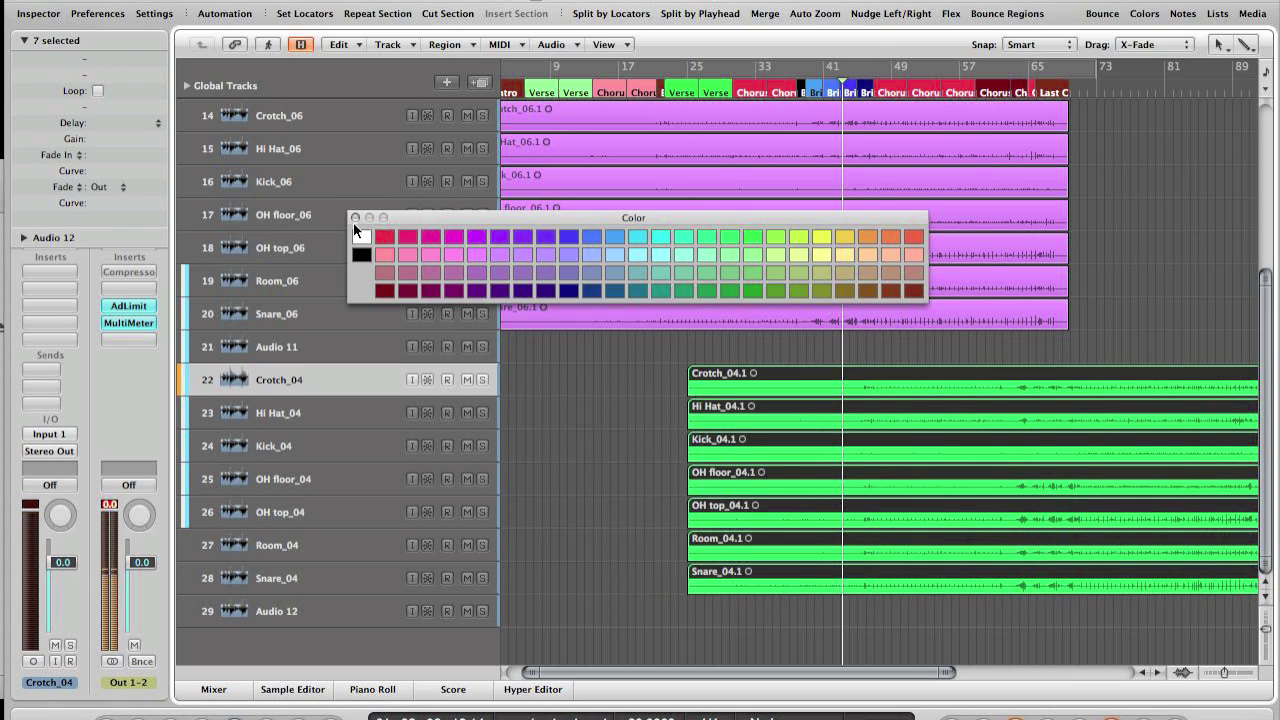
{"action": "left_click", "coordinate": [355, 218]}
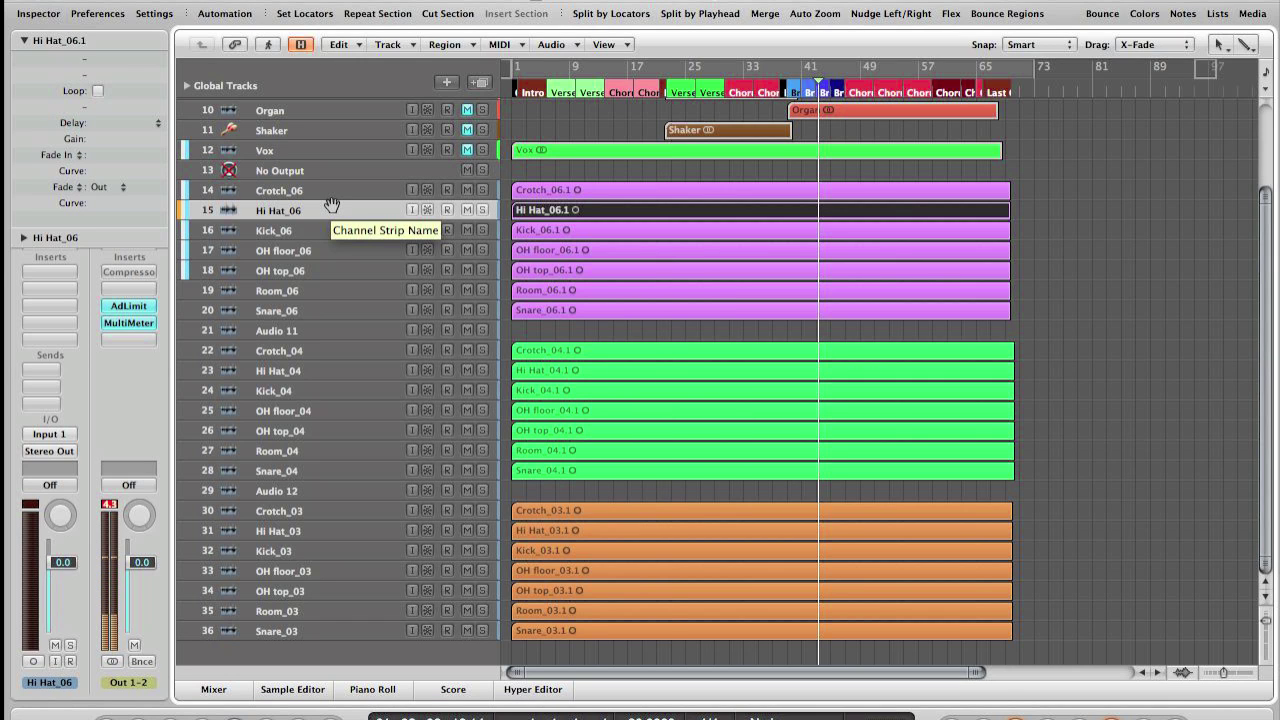
Group the kick tracks directly below the No Output track in the order Kick_06, Kick_04, Kick_03
{"action": "left_click", "coordinate": [313, 231]}
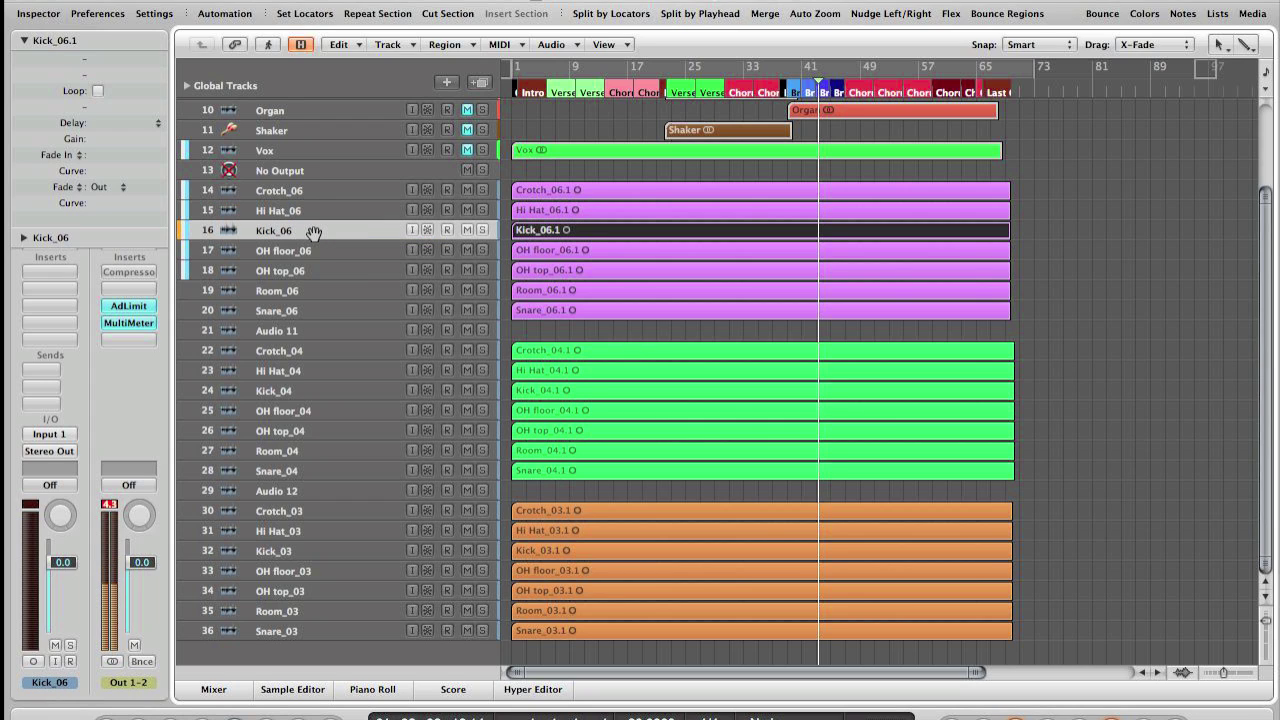
{"action": "left_click_drag", "start_coordinate": [313, 231], "coordinate": [310, 179]}
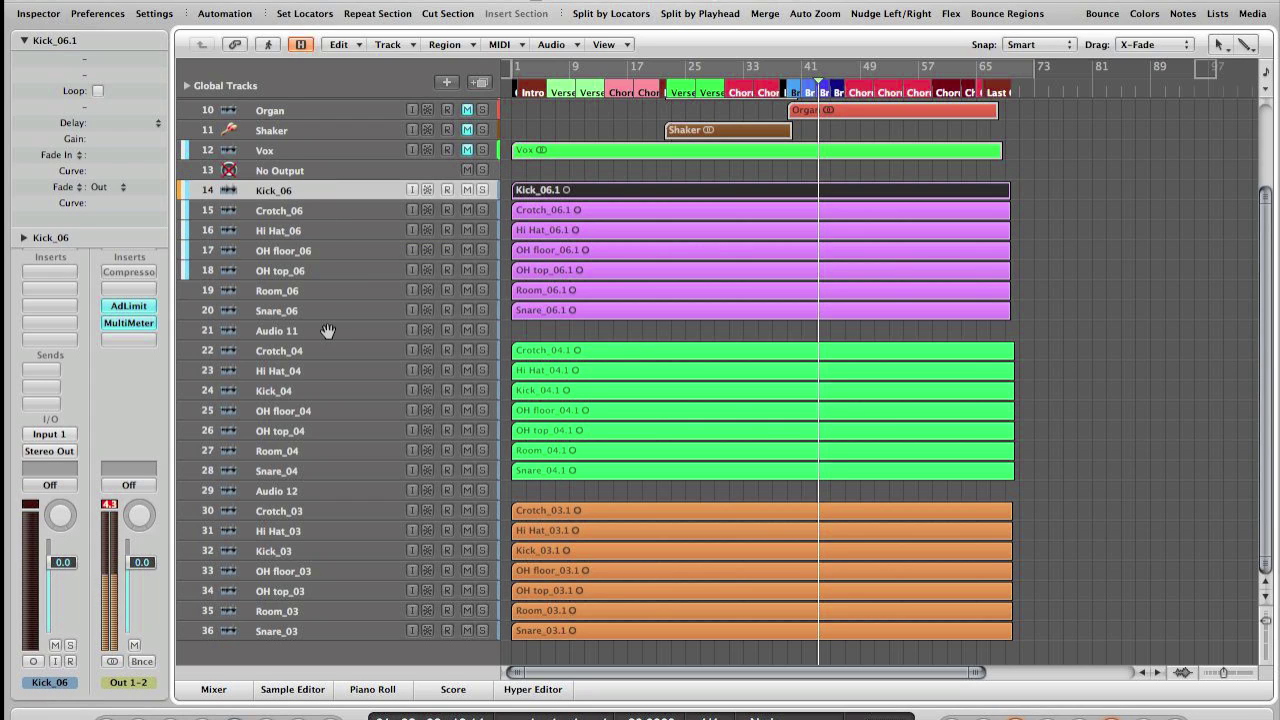
{"action": "left_click_drag", "start_coordinate": [310, 391], "coordinate": [316, 210]}
{"action": "left_click_drag", "start_coordinate": [405, 553], "coordinate": [360, 221]}
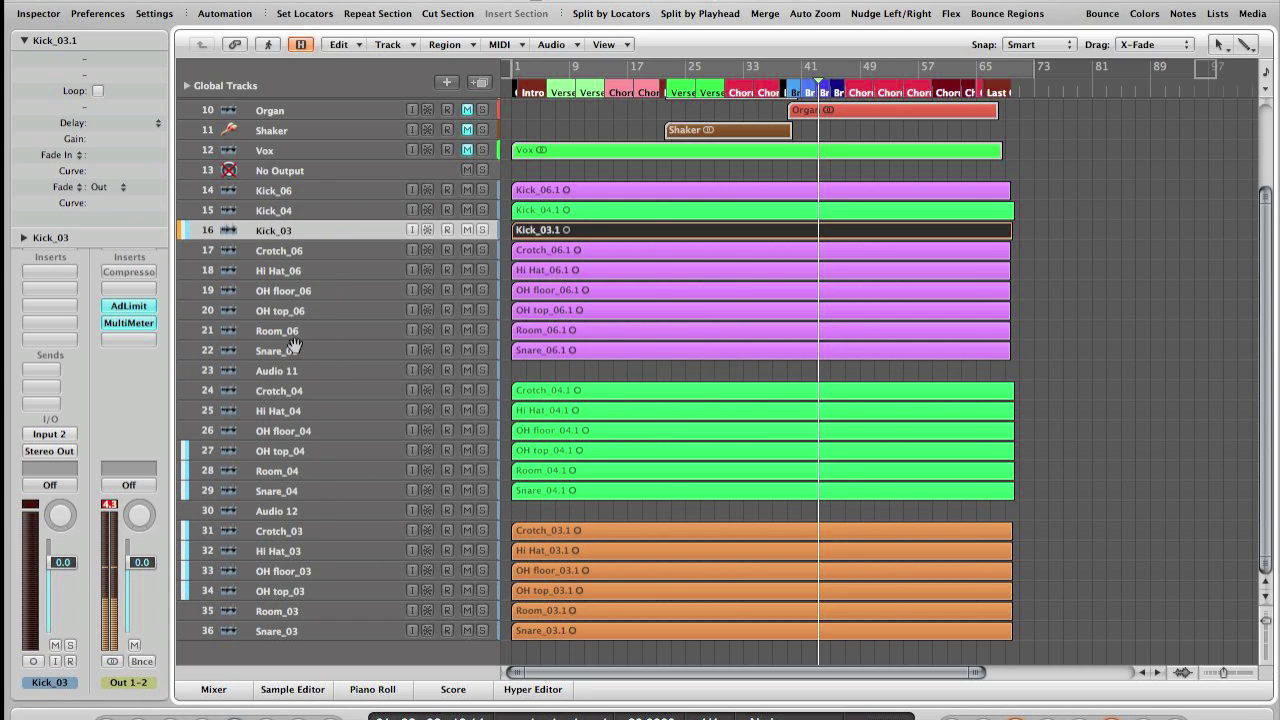
Group the snare tracks directly below Kick_03 in the order Snare_06, Snare_04, Snare_03
{"action": "left_click_drag", "start_coordinate": [290, 353], "coordinate": [289, 251]}
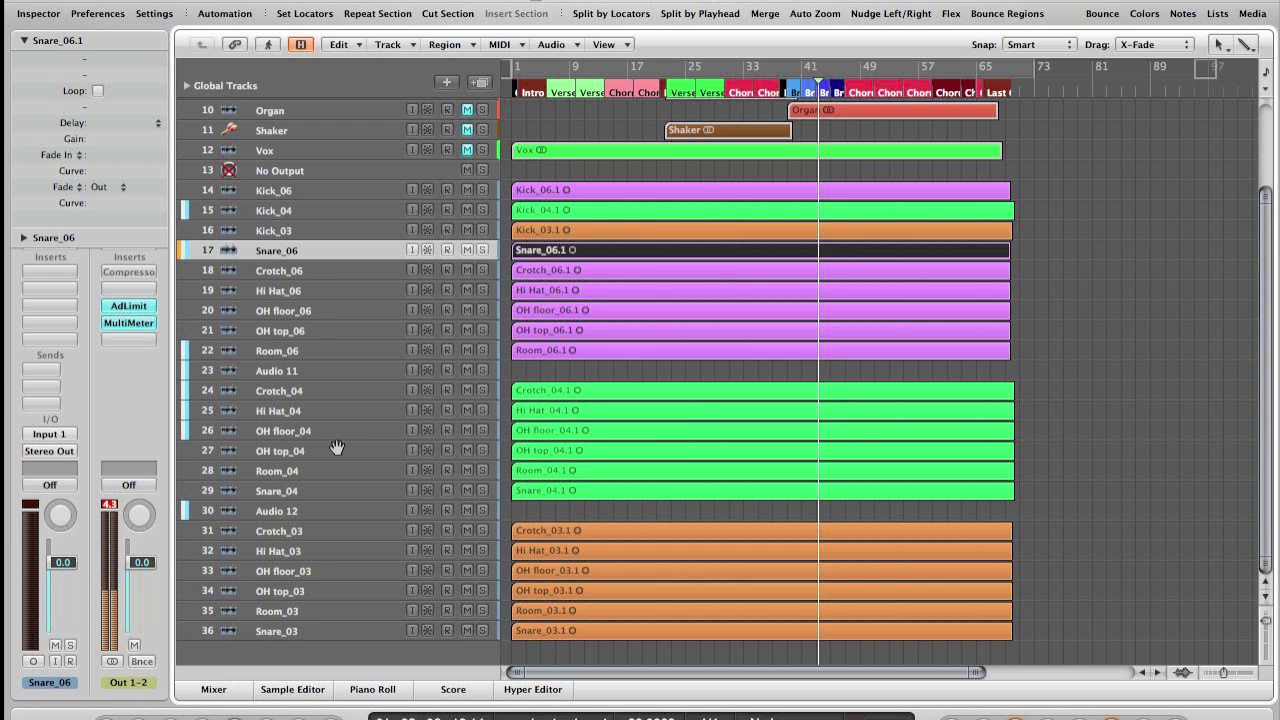
{"action": "left_click_drag", "start_coordinate": [296, 490], "coordinate": [291, 263]}
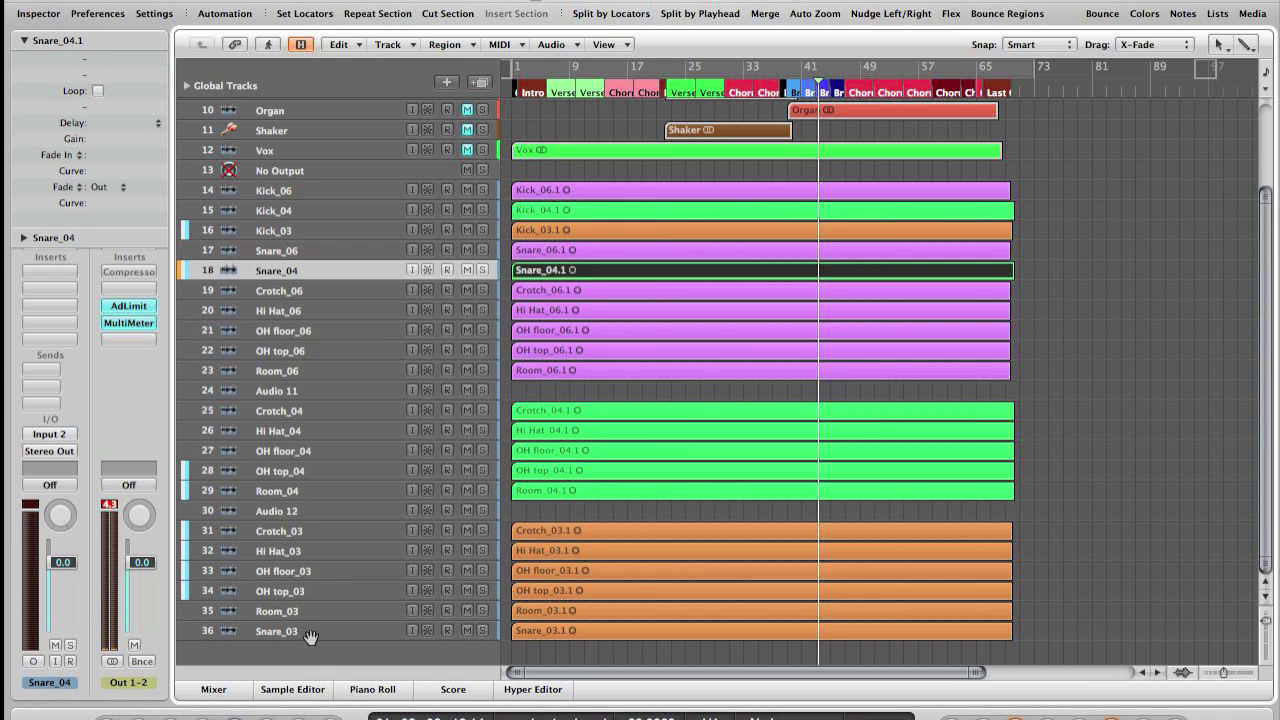
{"action": "left_click_drag", "start_coordinate": [311, 637], "coordinate": [314, 288]}
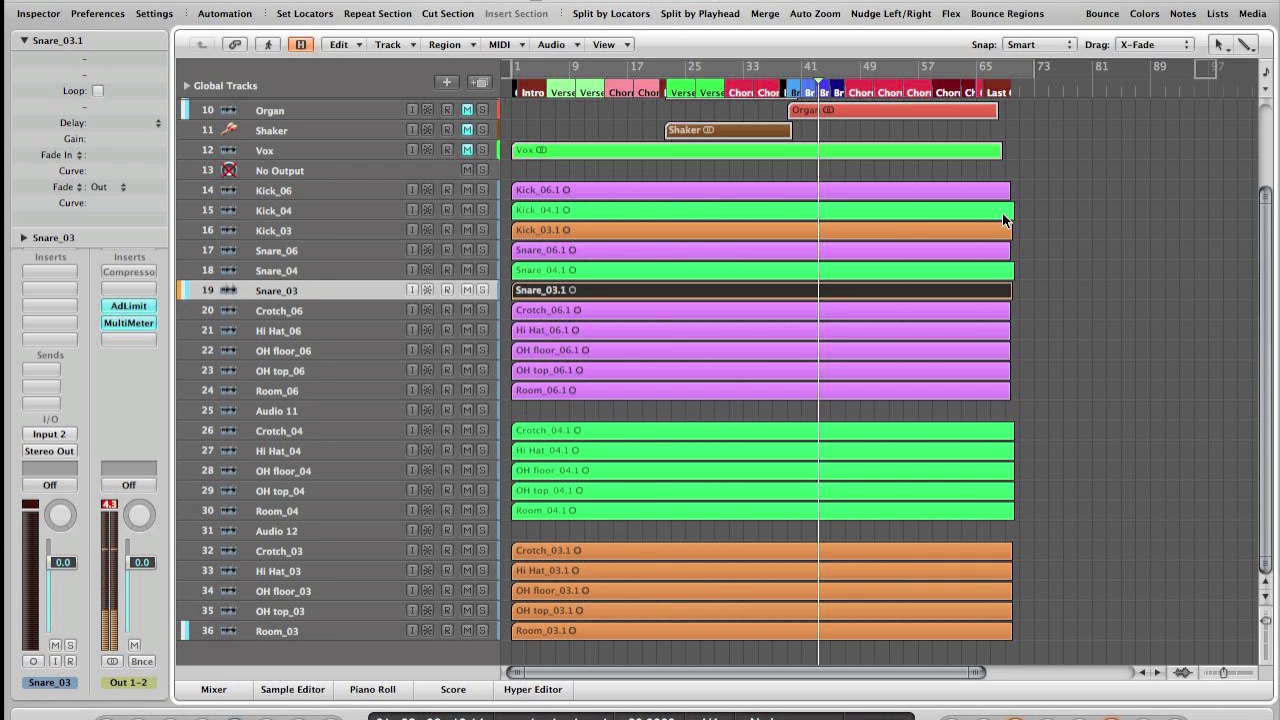
{"action": "mouse_move", "coordinate": [1035, 182]}
{"action": "left_mouse_down"}
{"action": "mouse_move", "coordinate": [819, 229]}
{"action": "mouse_move", "coordinate": [771, 219]}
{"action": "mouse_move", "coordinate": [1034, 199]}
{"action": "left_mouse_up"}
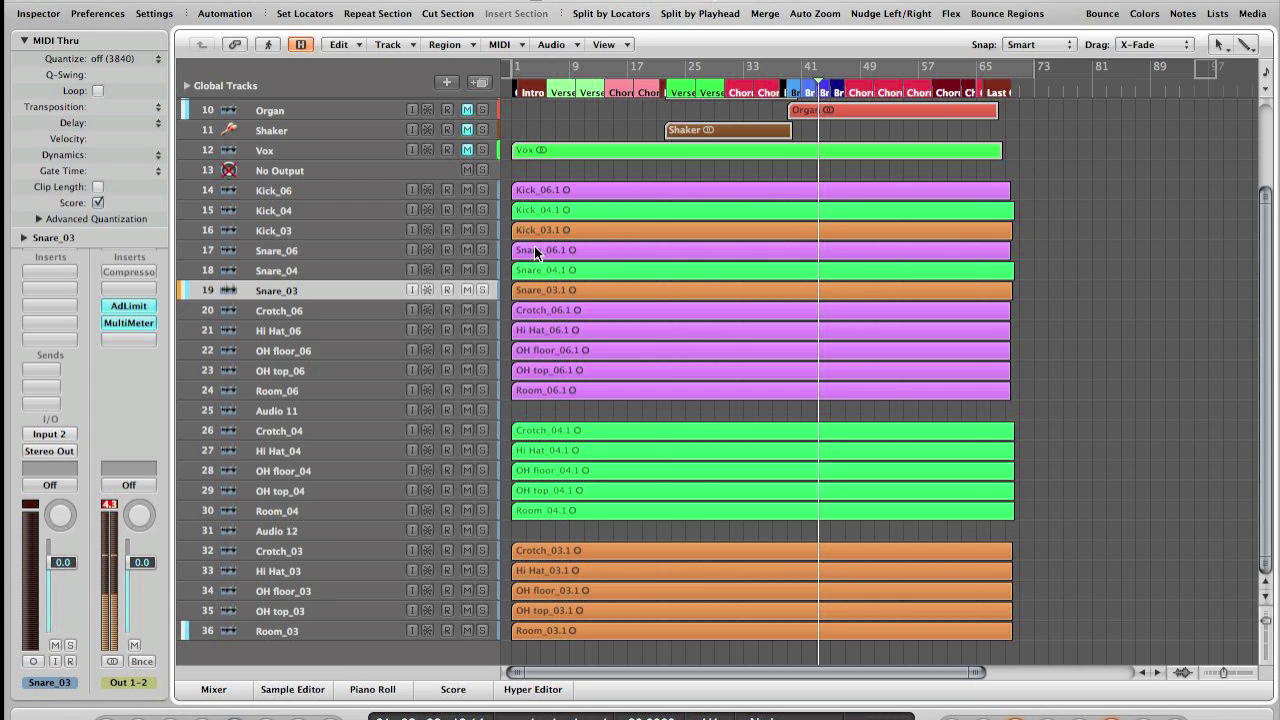
Step through the drum tracks from Snare_06 down to Room_03 to check their grouping by microphone
{"action": "left_click", "coordinate": [333, 250]}
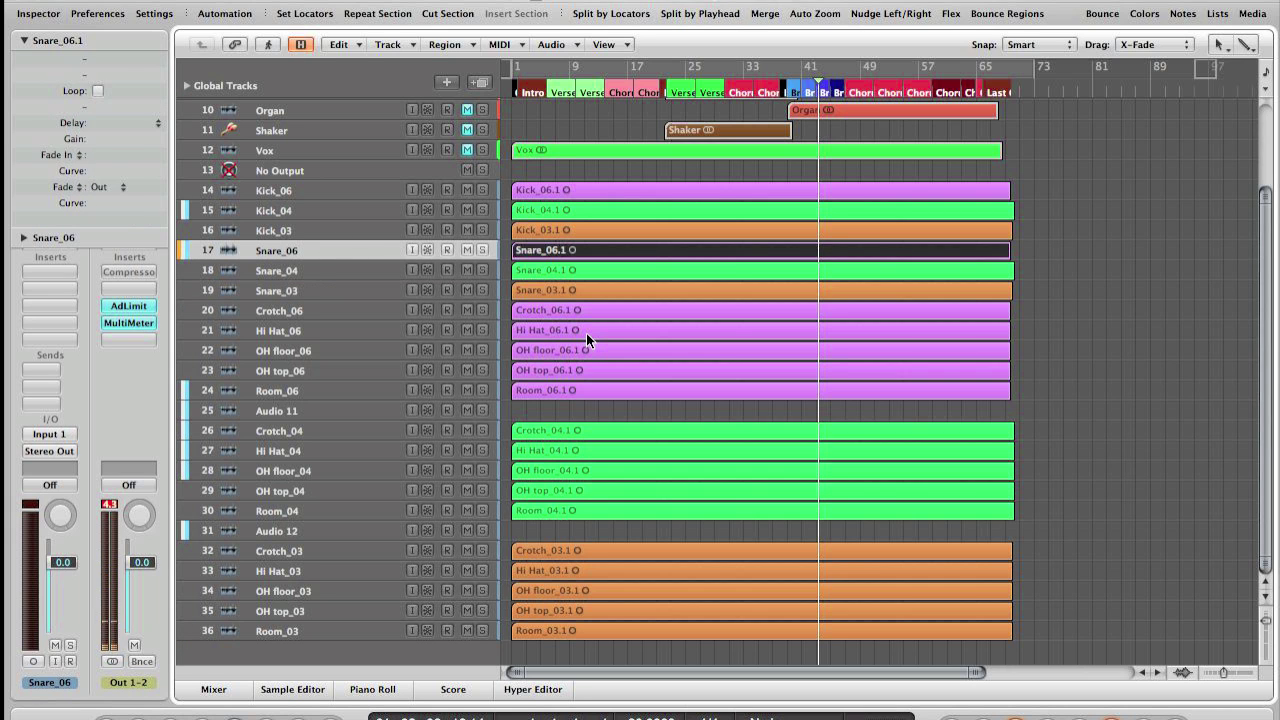
{"action": "key", "text": "Down"}
{"action": "key", "text": "Down"}
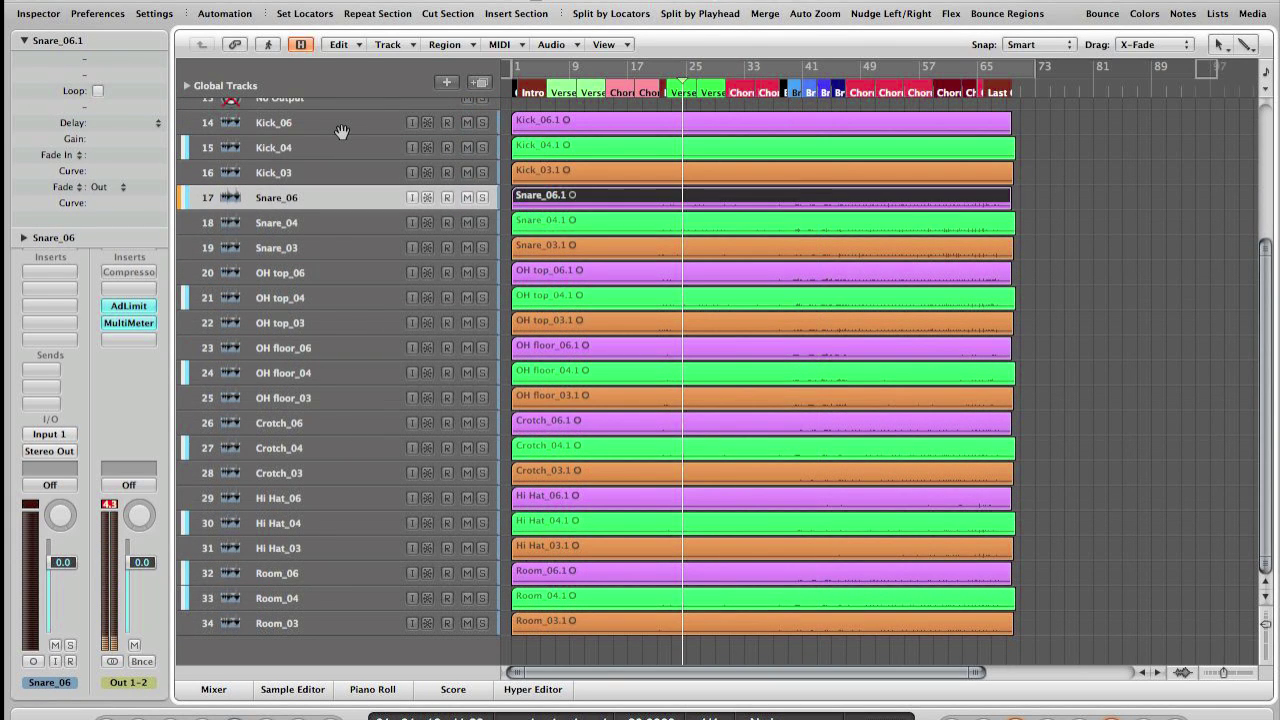
{"action": "key", "text": "Down"}
{"action": "key", "text": "Down"}
{"action": "key", "text": "Down"}
{"action": "key", "text": "Down"}
{"action": "key", "text": "Down"}
{"action": "key", "text": "Down"}
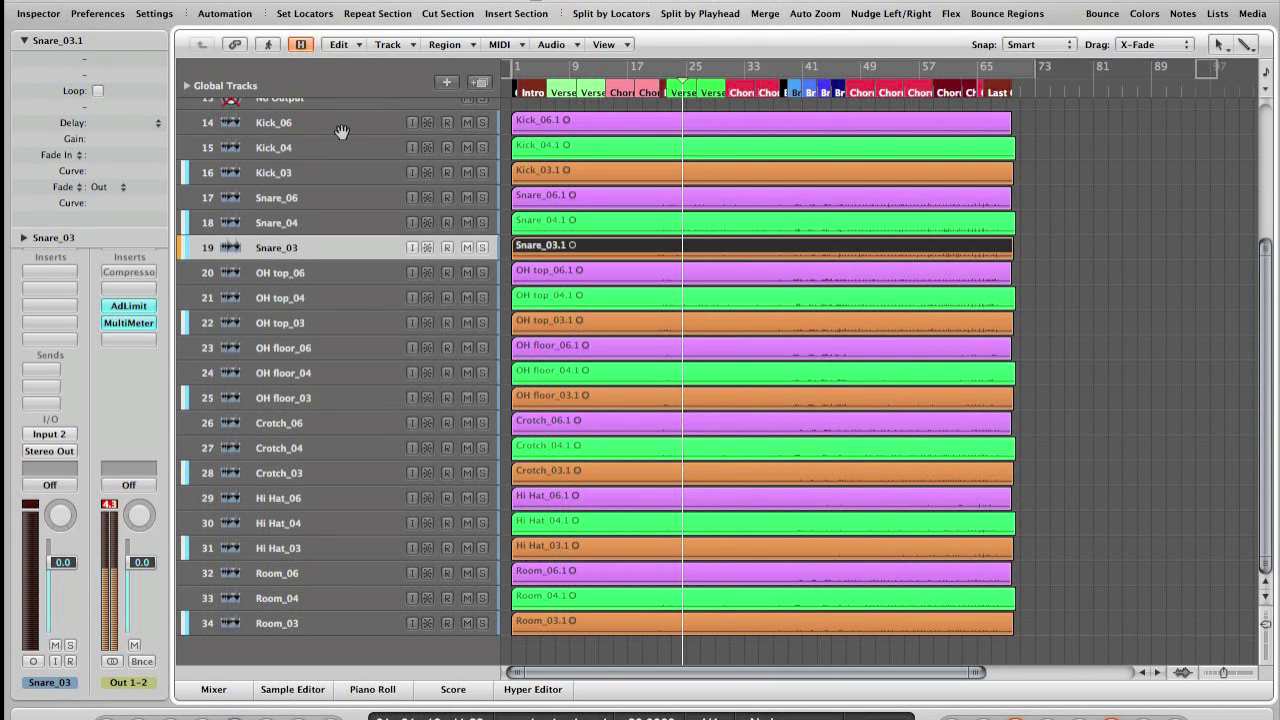
{"action": "key", "text": "Down"}
{"action": "key", "text": "Down"}
{"action": "key", "text": "Down"}
{"action": "key", "text": "Down"}
{"action": "key", "text": "Down"}
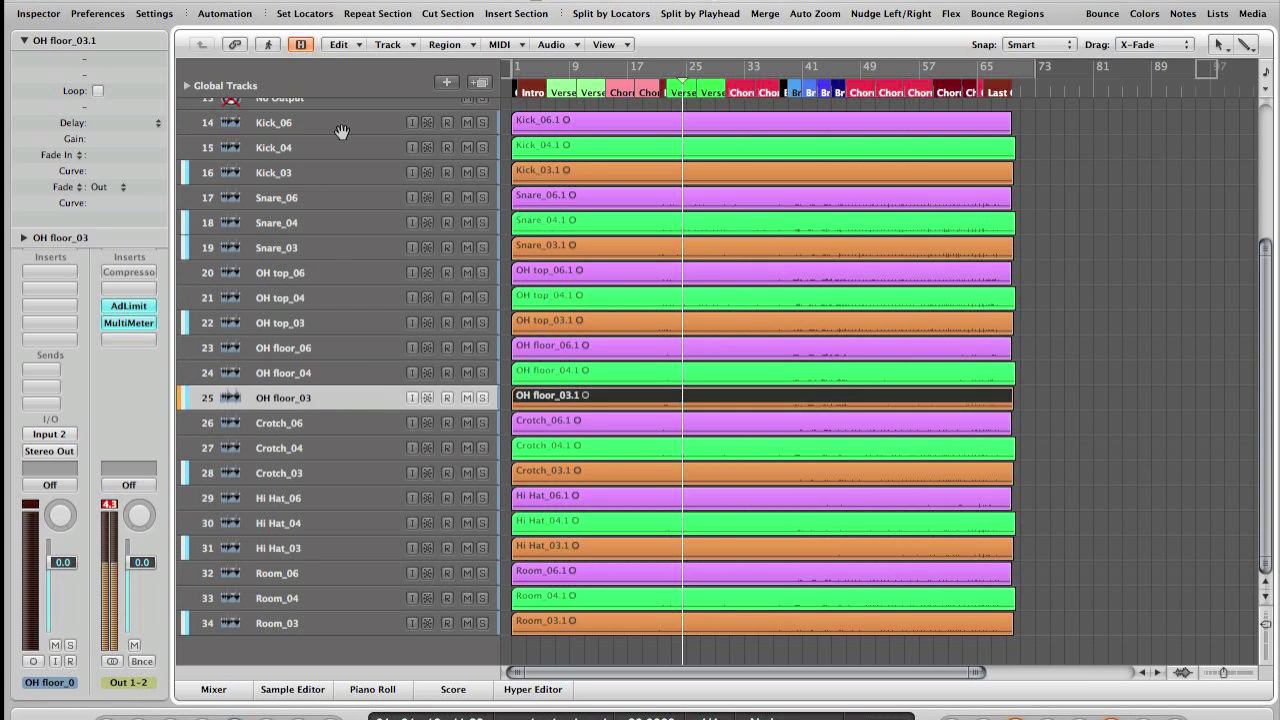
{"action": "key", "text": "Down"}
{"action": "key", "text": "Down"}
{"action": "key", "text": "Down"}
{"action": "key", "text": "Down"}
{"action": "key", "text": "Down"}
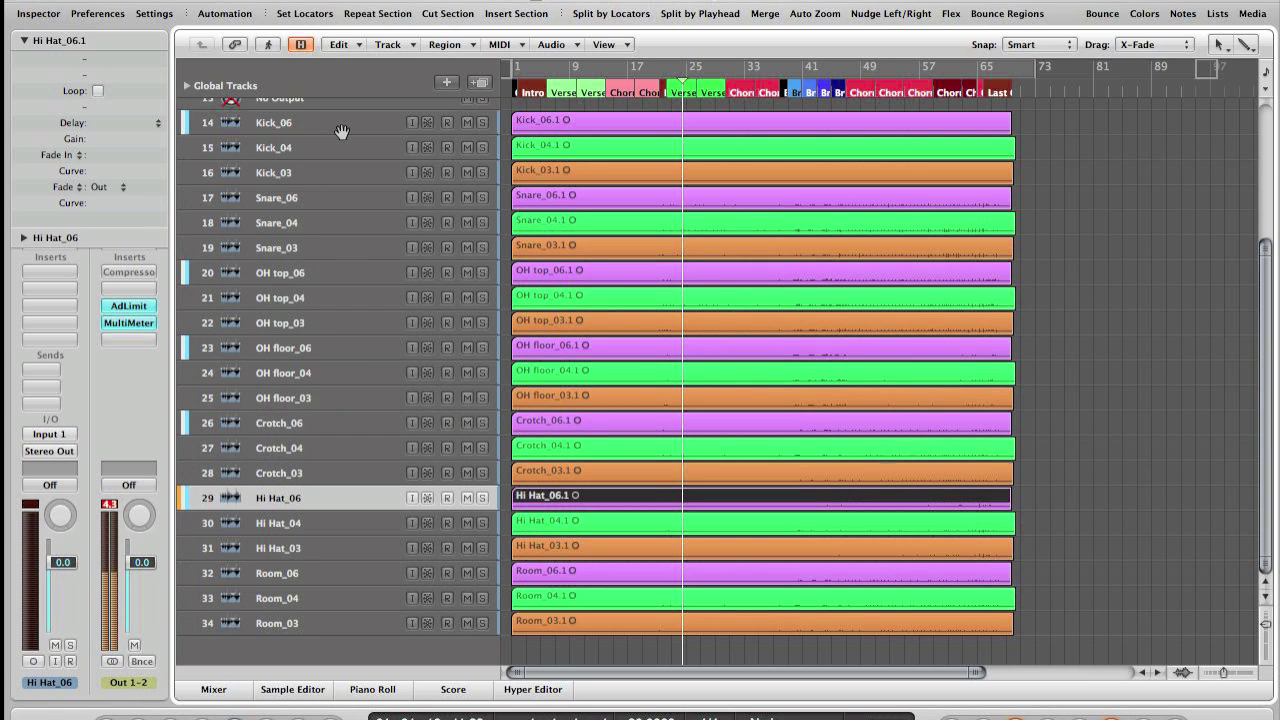
{"action": "key", "text": "Down"}
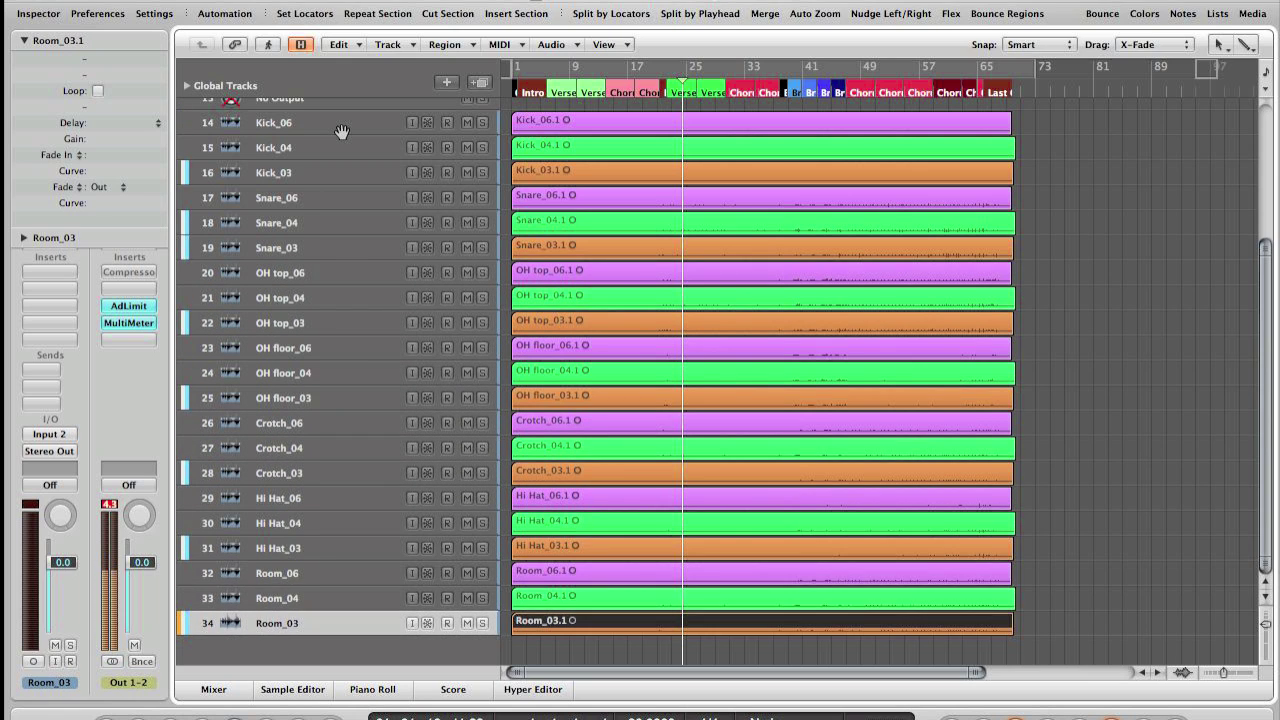
{"action": "left_click", "coordinate": [1051, 455]}
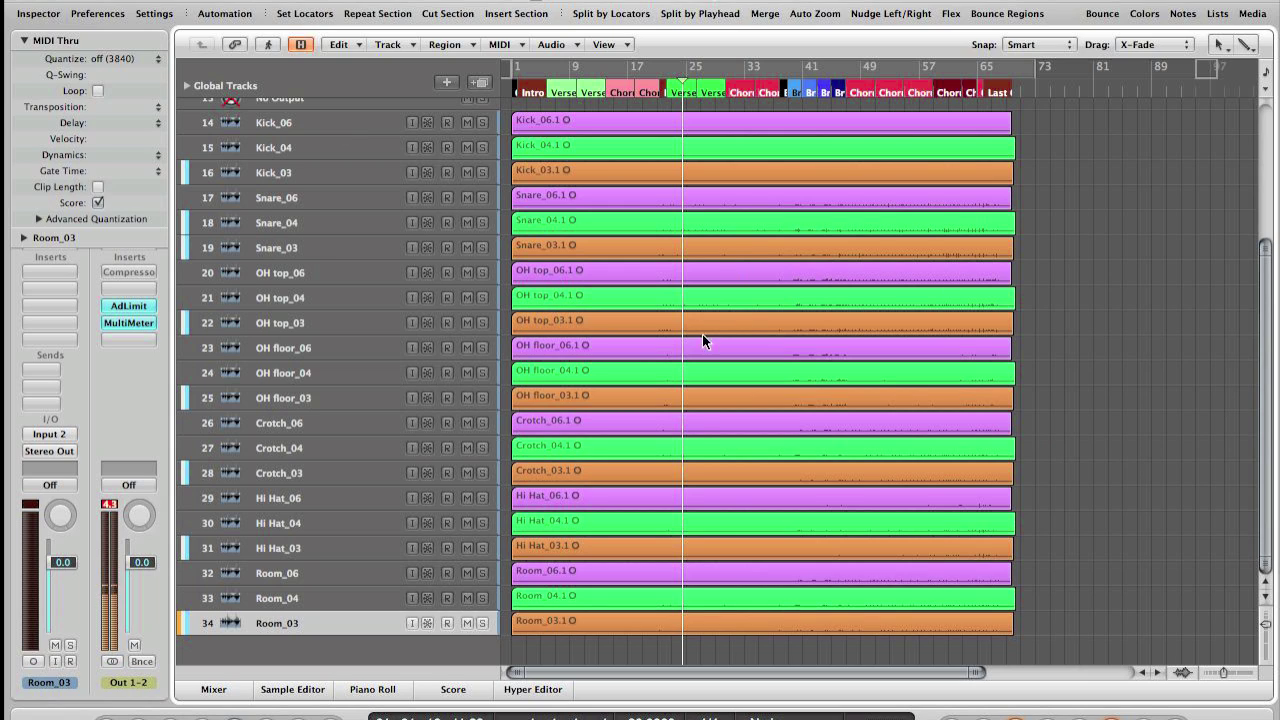
{"action": "key", "text": "Up"}
{"action": "key", "text": "Up"}
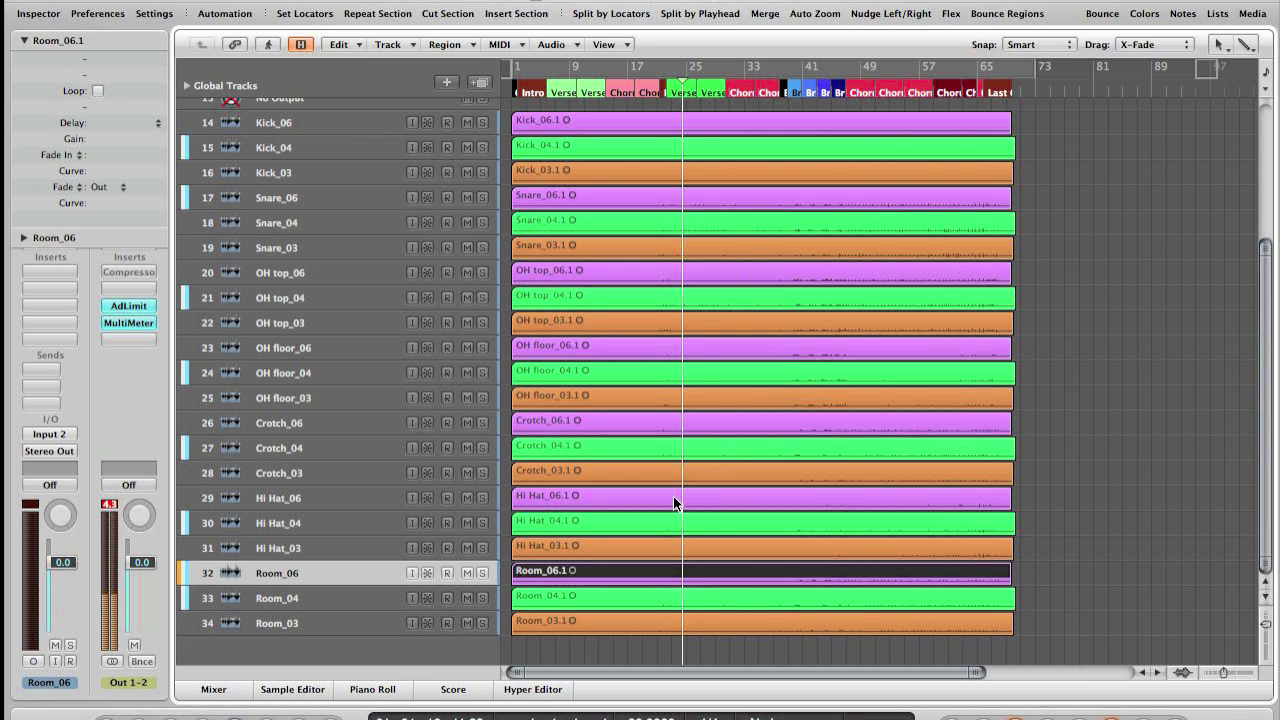
{"action": "key", "text": "Down"}
{"action": "key", "text": "Down"}
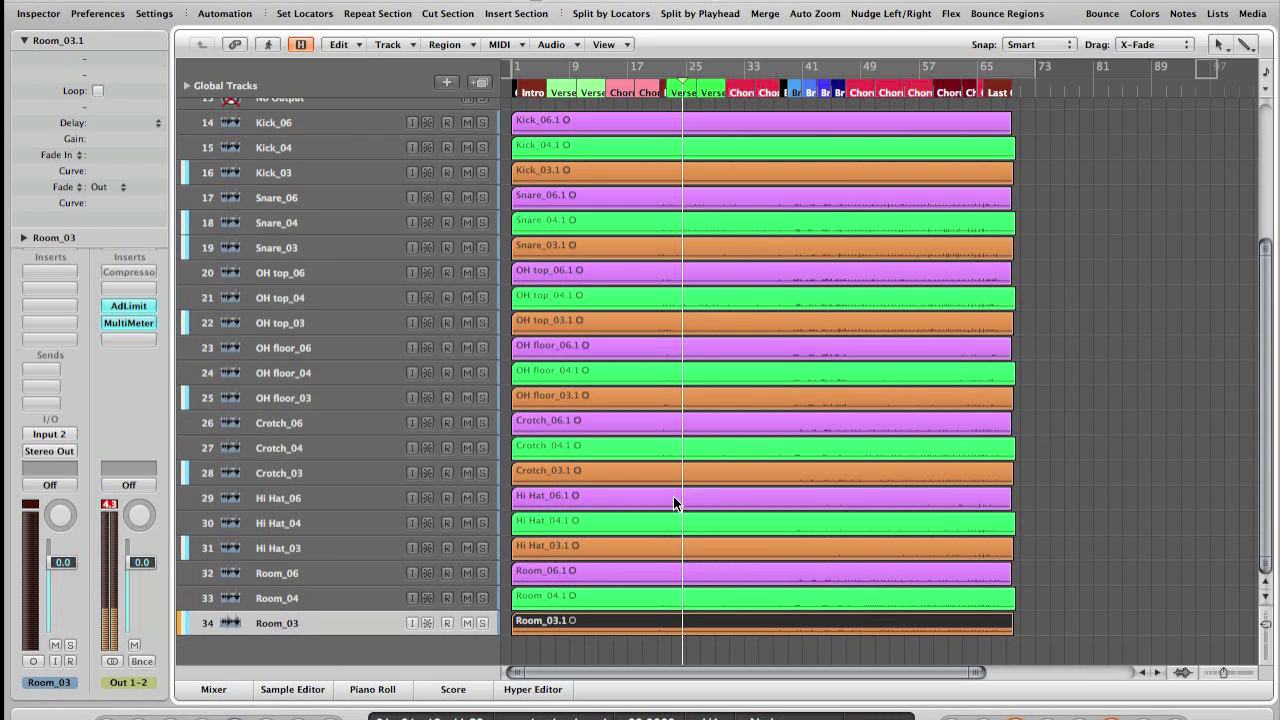
{"action": "left_click", "coordinate": [1108, 569]}
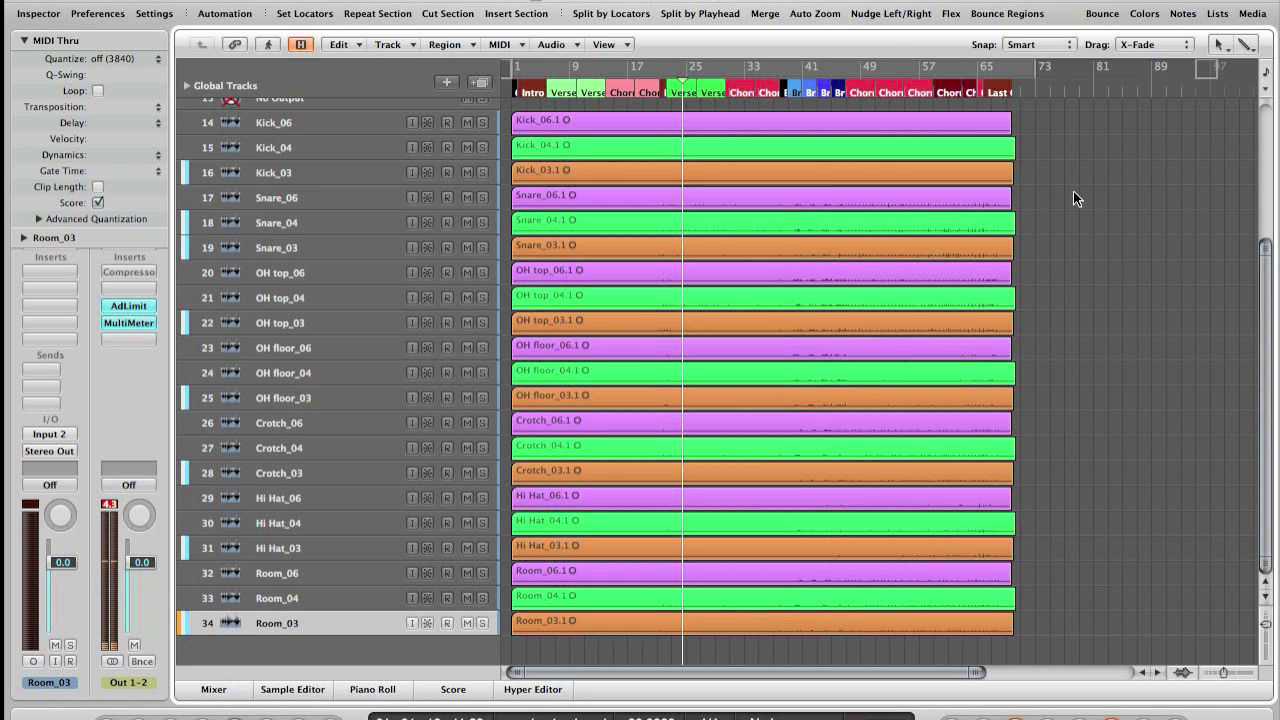
Pack the Kick_06, Kick_04 and Kick_03 regions into one take folder and expand it to show its takes
{"action": "scroll", "coordinate": [1073, 191], "scroll_direction": "up", "scroll_amount": 3}
{"action": "left_click_drag", "start_coordinate": [1066, 190], "coordinate": [717, 262]}
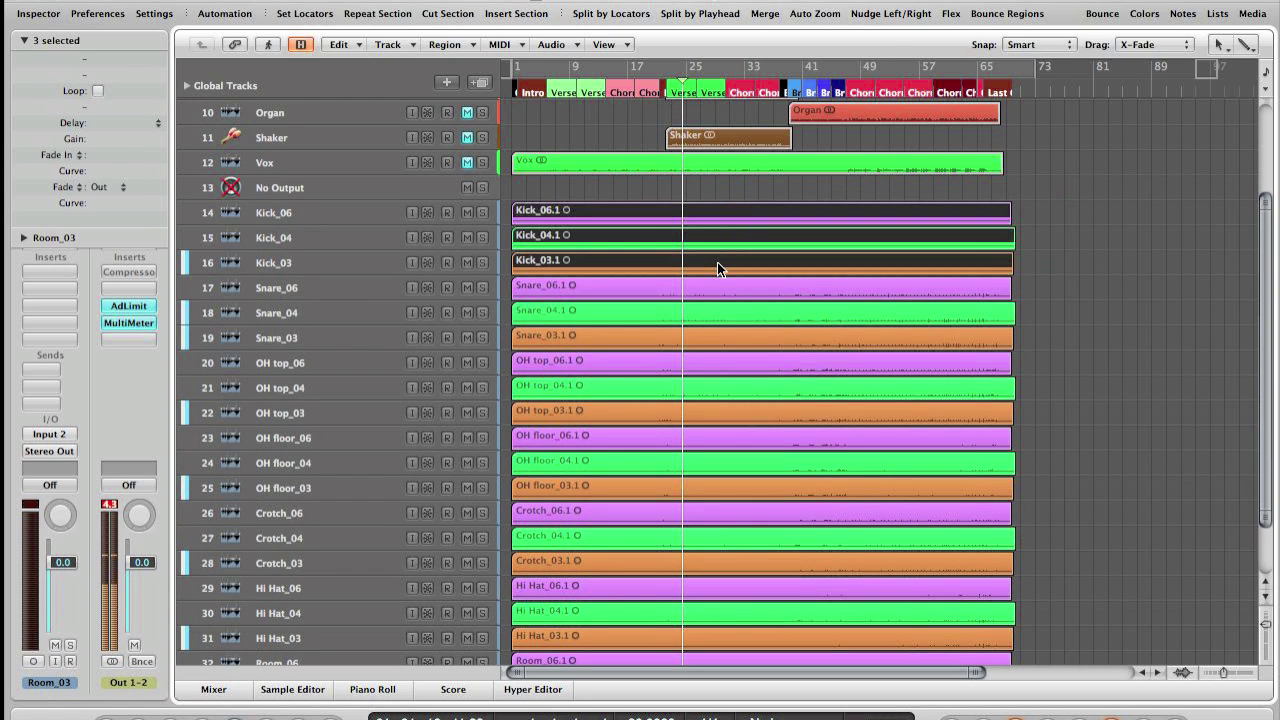
{"action": "right_click", "coordinate": [640, 247]}
{"action": "mouse_move", "coordinate": [743, 536]}
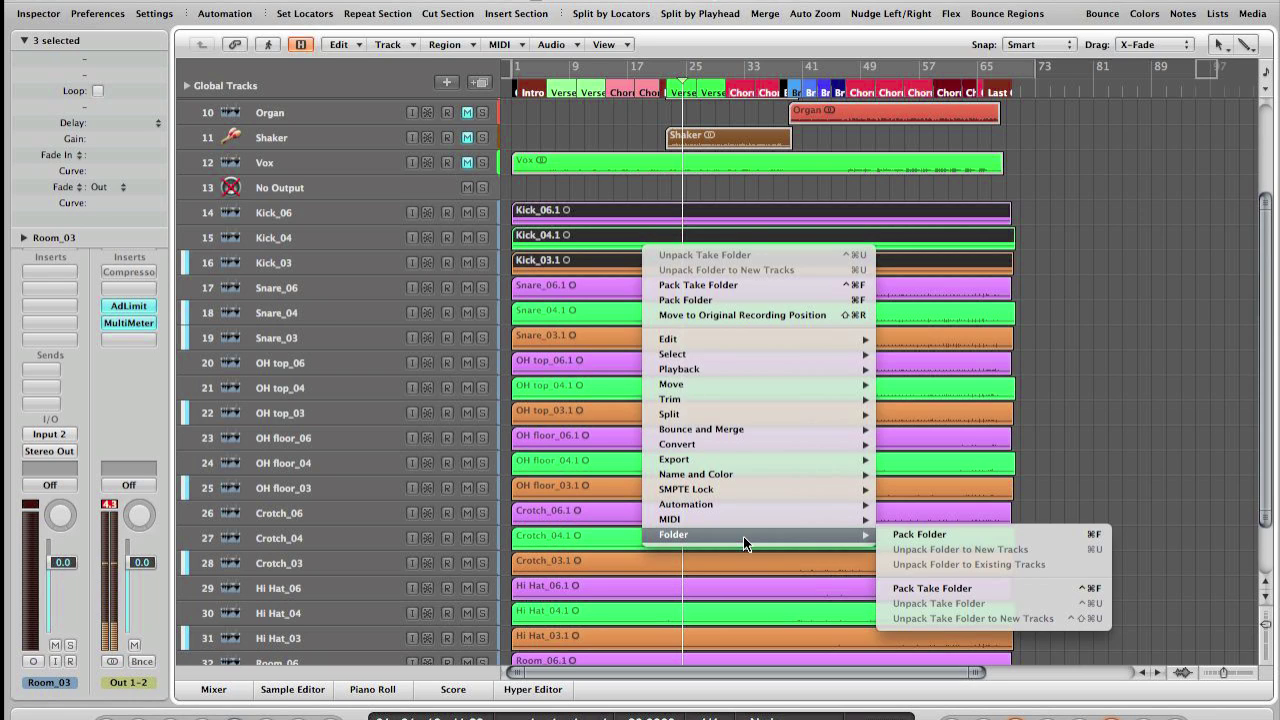
{"action": "left_click", "coordinate": [963, 590]}
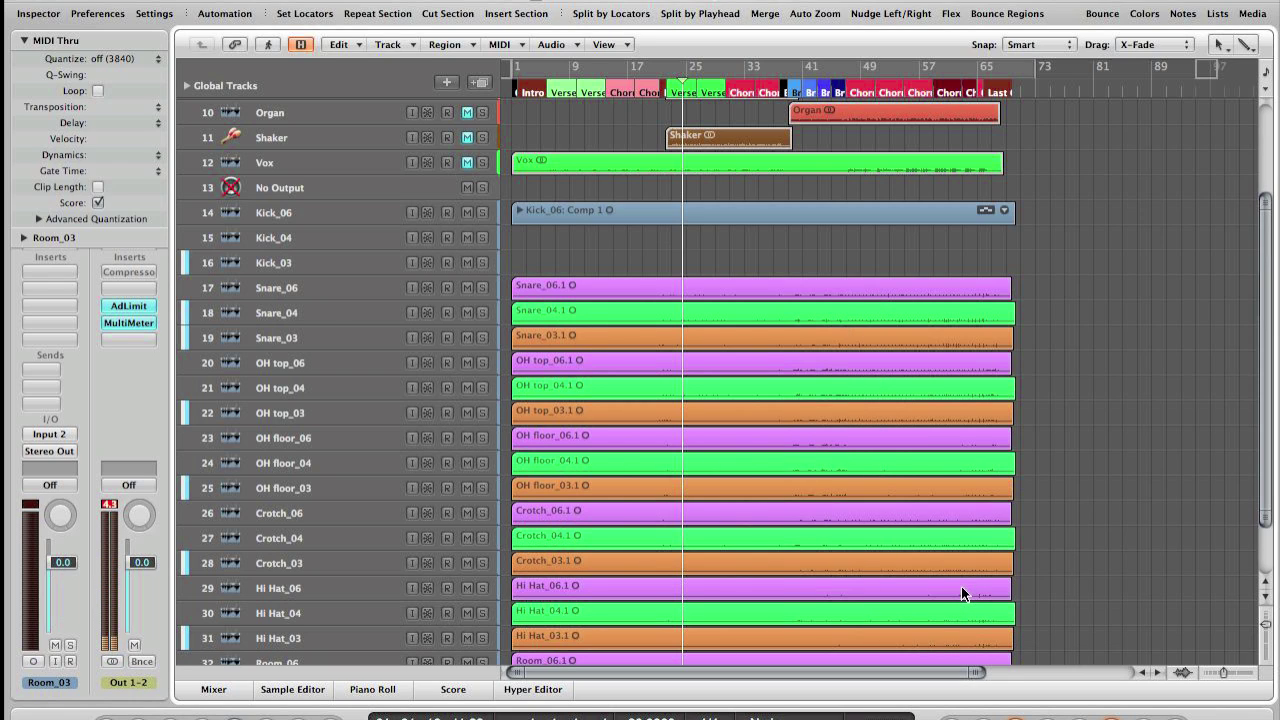
{"action": "left_click", "coordinate": [517, 211]}
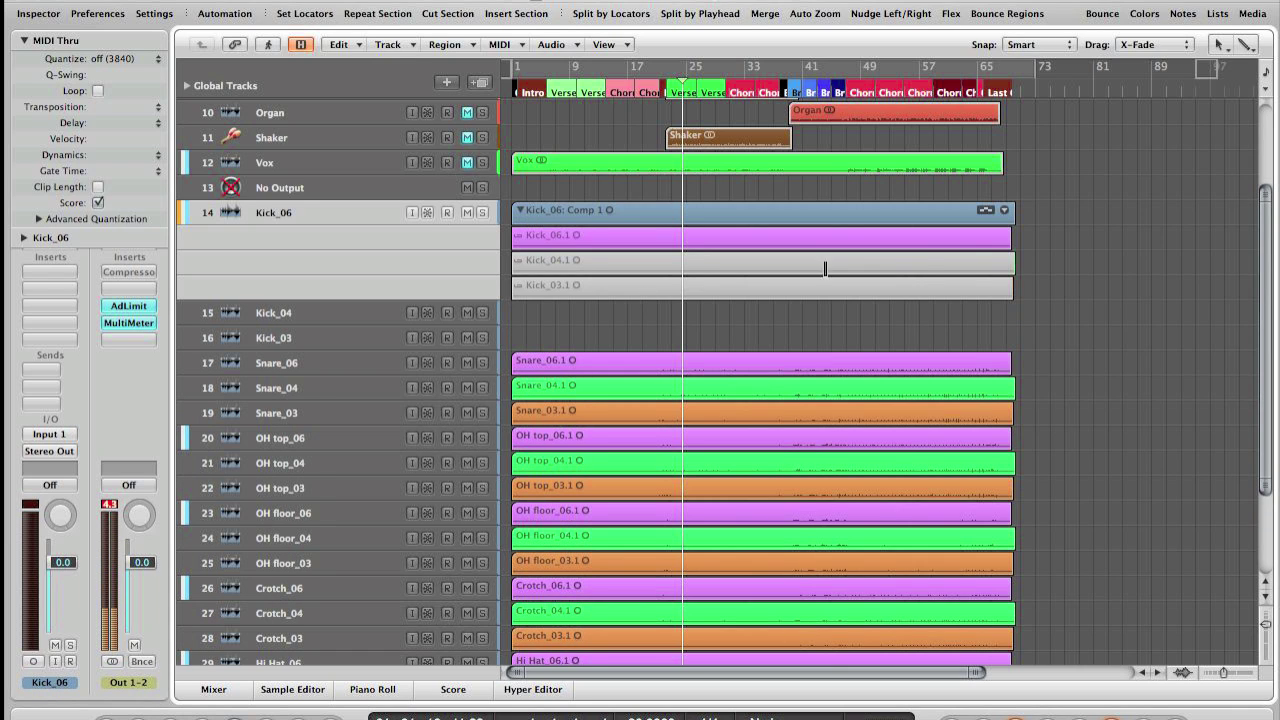
Comp the kick takes using Kick_04 around Verse 2 and Kick_03 at the start of the bridge, and collapse the take folder
{"action": "key", "text": "ctrl+alt+Down"}
{"action": "key", "text": "ctrl+alt+Down"}
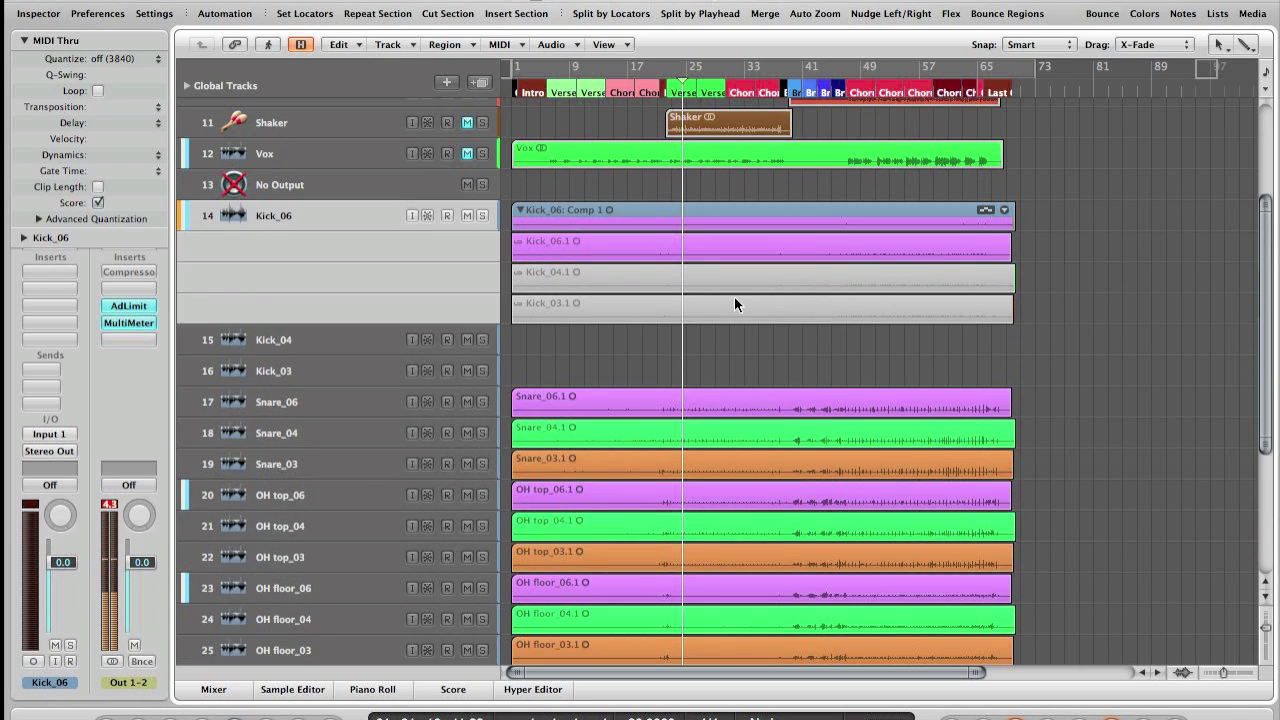
{"action": "key", "text": "super+plus"}
{"action": "key", "text": "ctrl+alt+Down"}
{"action": "key", "text": "ctrl+alt+Right"}
{"action": "scroll", "coordinate": [874, 200], "scroll_direction": "left", "scroll_amount": 3}
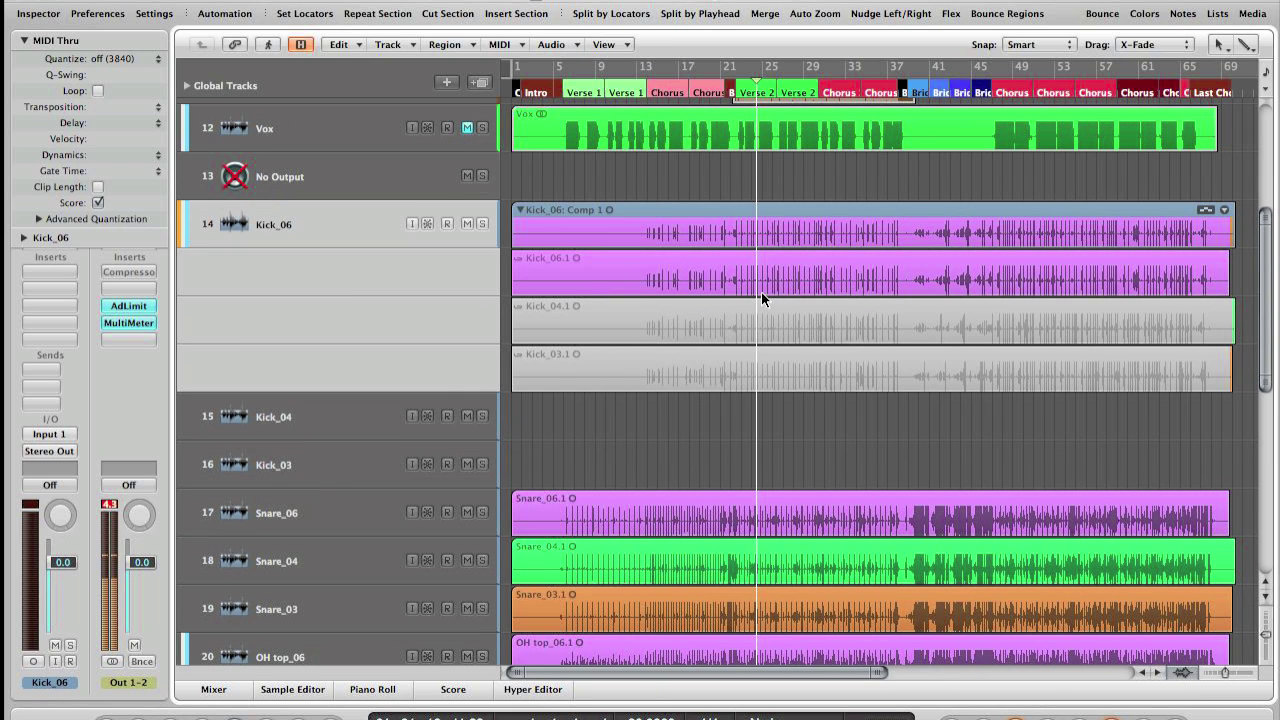
{"action": "left_click_drag", "start_coordinate": [727, 325], "coordinate": [813, 336]}
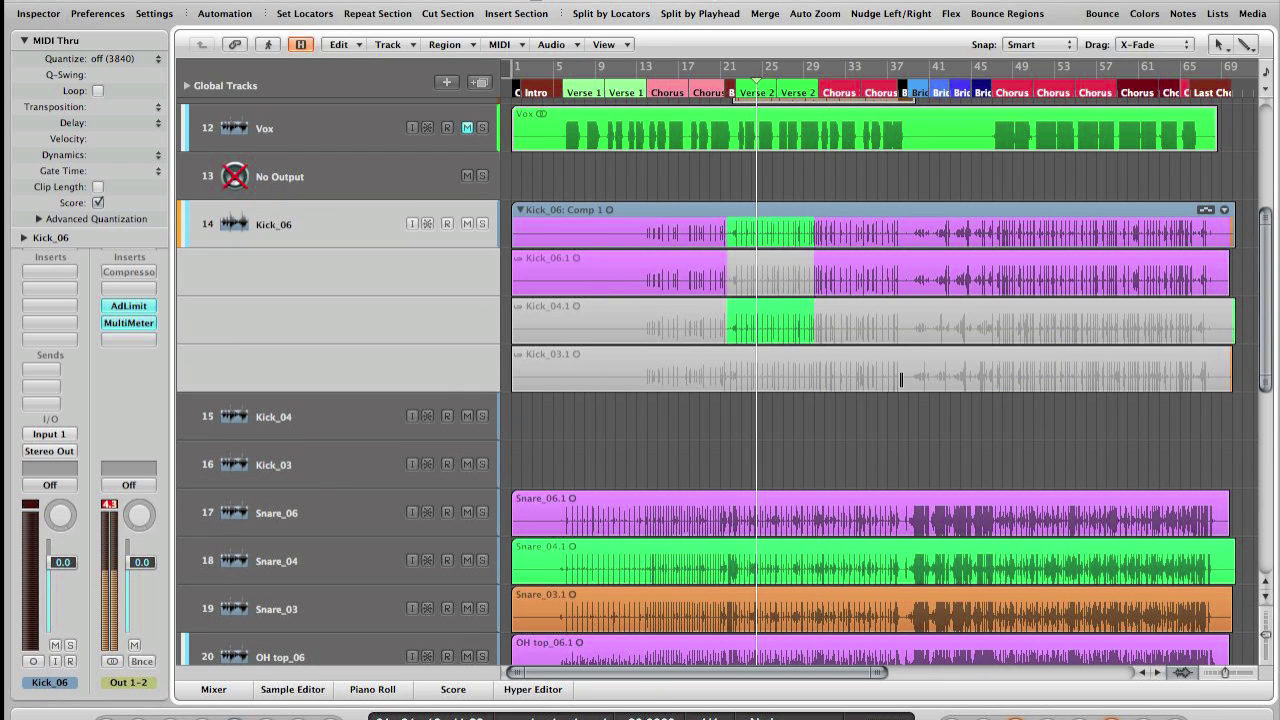
{"action": "left_click_drag", "start_coordinate": [916, 375], "coordinate": [968, 387]}
{"action": "scroll", "coordinate": [968, 388], "scroll_direction": "up", "scroll_amount": 3}
{"action": "scroll", "coordinate": [968, 387], "scroll_direction": "right", "scroll_amount": 1}
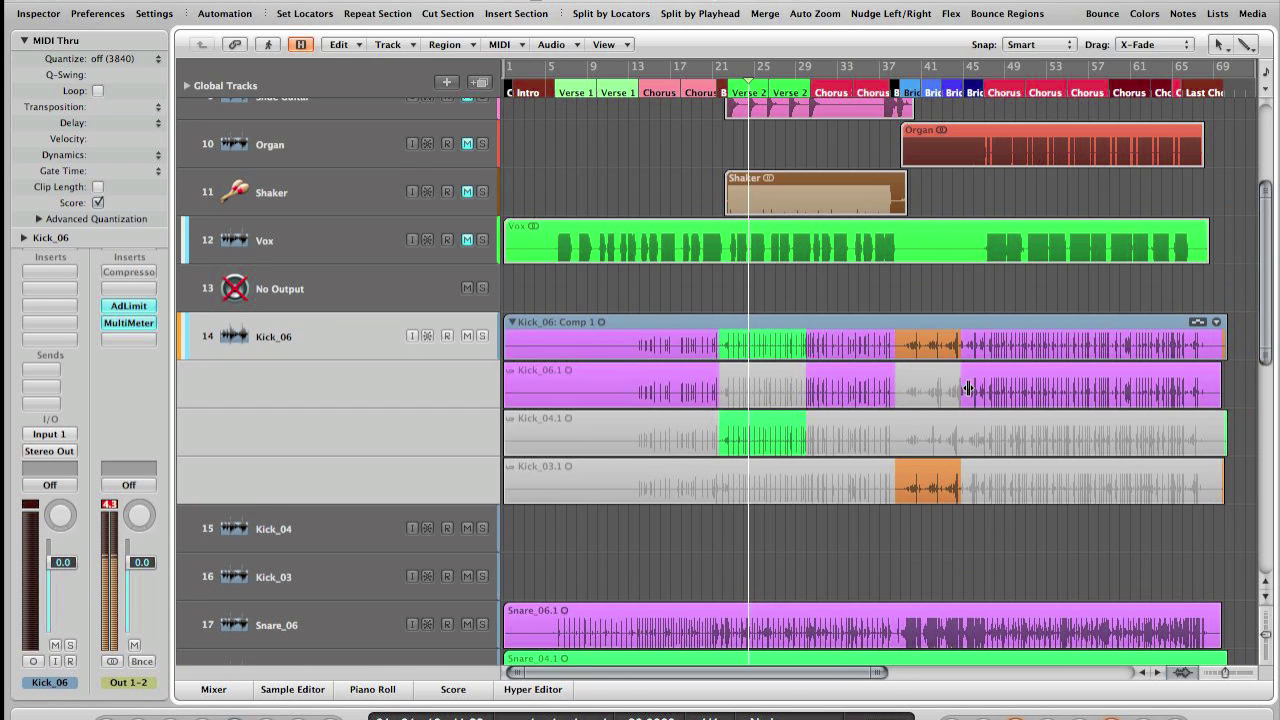
{"action": "scroll", "coordinate": [966, 386], "scroll_direction": "left", "scroll_amount": 1}
{"action": "left_click", "coordinate": [521, 323]}
Pack the Snare_06, Snare_04 and Snare_03 regions into one take folder
{"action": "scroll", "coordinate": [522, 323], "scroll_direction": "down", "scroll_amount": 3}
{"action": "scroll", "coordinate": [522, 328], "scroll_direction": "down", "scroll_amount": 3}
{"action": "scroll", "coordinate": [522, 328], "scroll_direction": "right", "scroll_amount": 1}
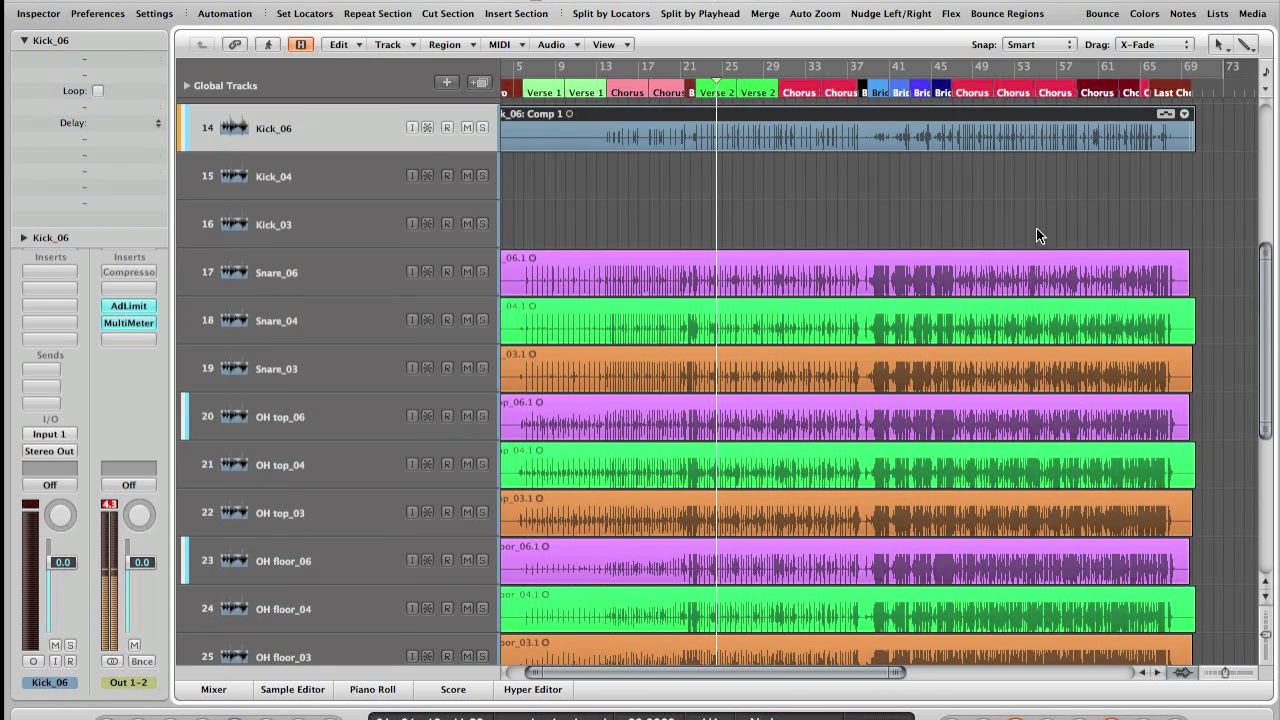
{"action": "left_click_drag", "start_coordinate": [1036, 228], "coordinate": [691, 382]}
{"action": "right_click", "coordinate": [667, 378]}
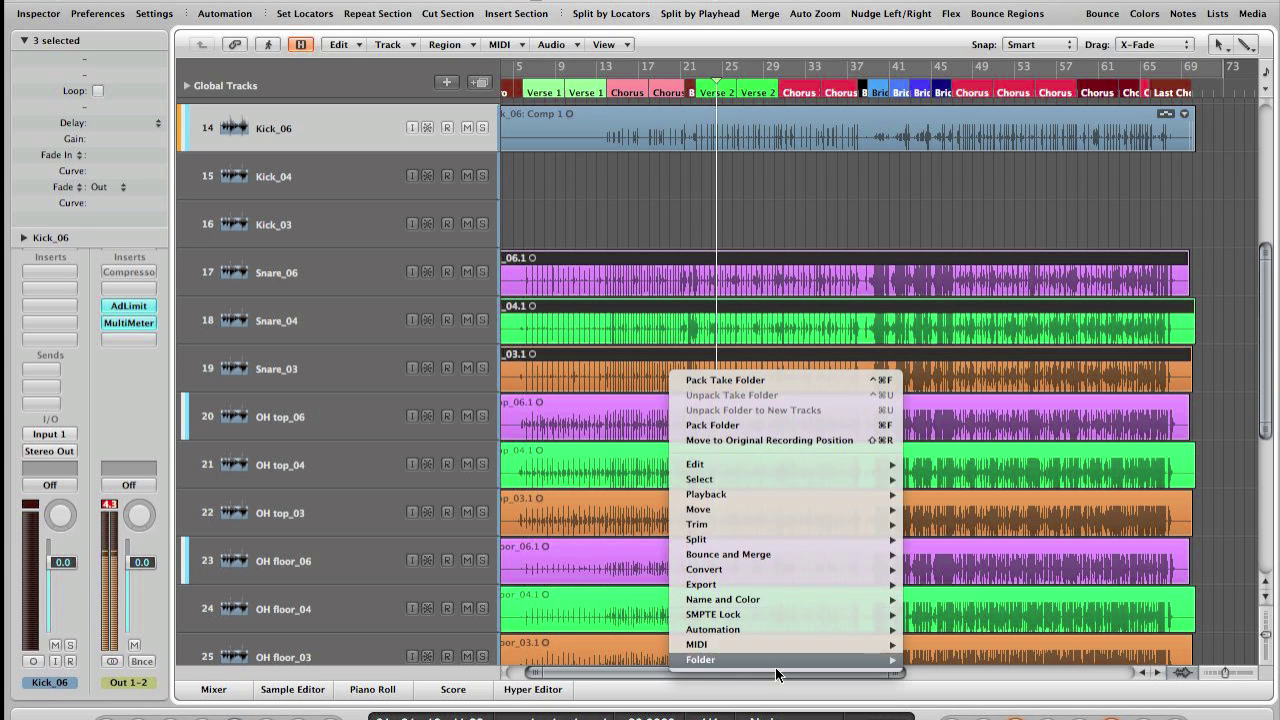
{"action": "left_click", "coordinate": [720, 380]}
Pack the three OH top regions and the three OH floor regions into a separate take folder for each microphone
{"action": "left_click_drag", "start_coordinate": [1152, 360], "coordinate": [912, 646]}
{"action": "key", "text": "ctrl+super+f"}
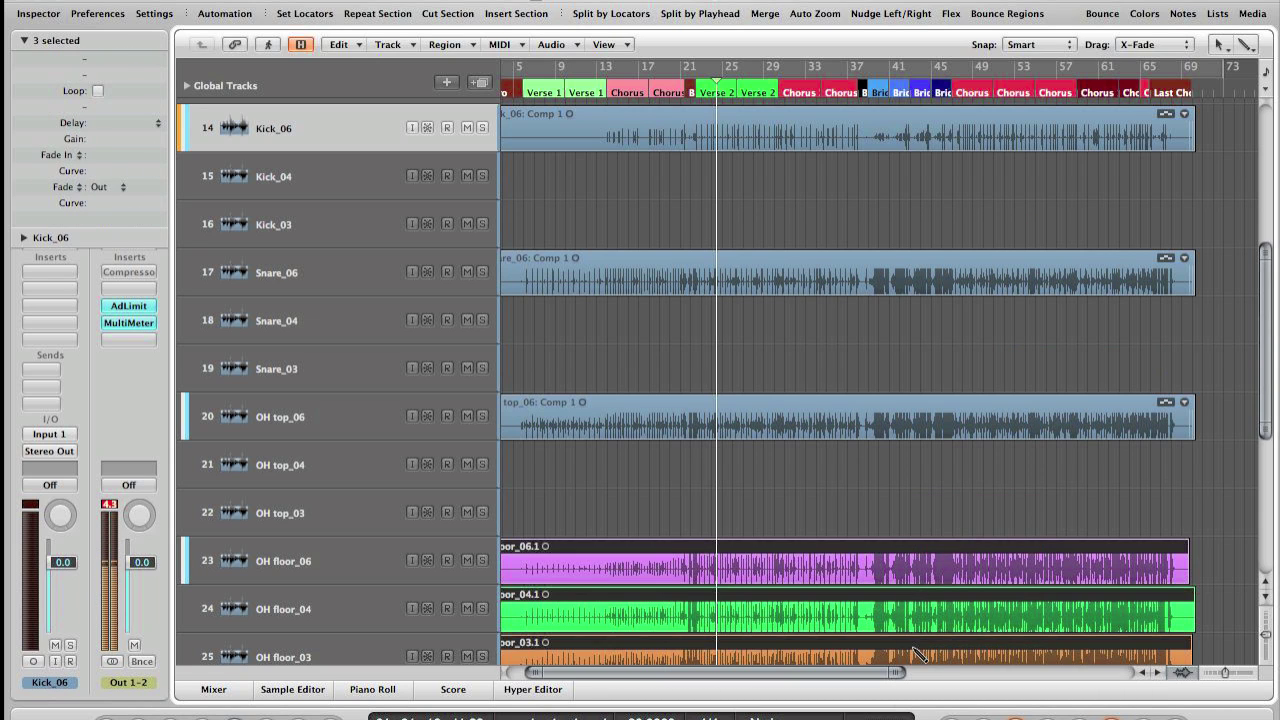
{"action": "key", "text": "ctrl+super+f"}
Pack the Crotch, Hi Hat and Room regions into a separate take folder for each microphone
{"action": "scroll", "coordinate": [880, 600], "scroll_direction": "down", "scroll_amount": 5}
{"action": "left_click_drag", "start_coordinate": [926, 410], "coordinate": [654, 630]}
{"action": "key", "text": "ctrl+super+f"}
{"action": "key", "text": "ctrl+super+f"}
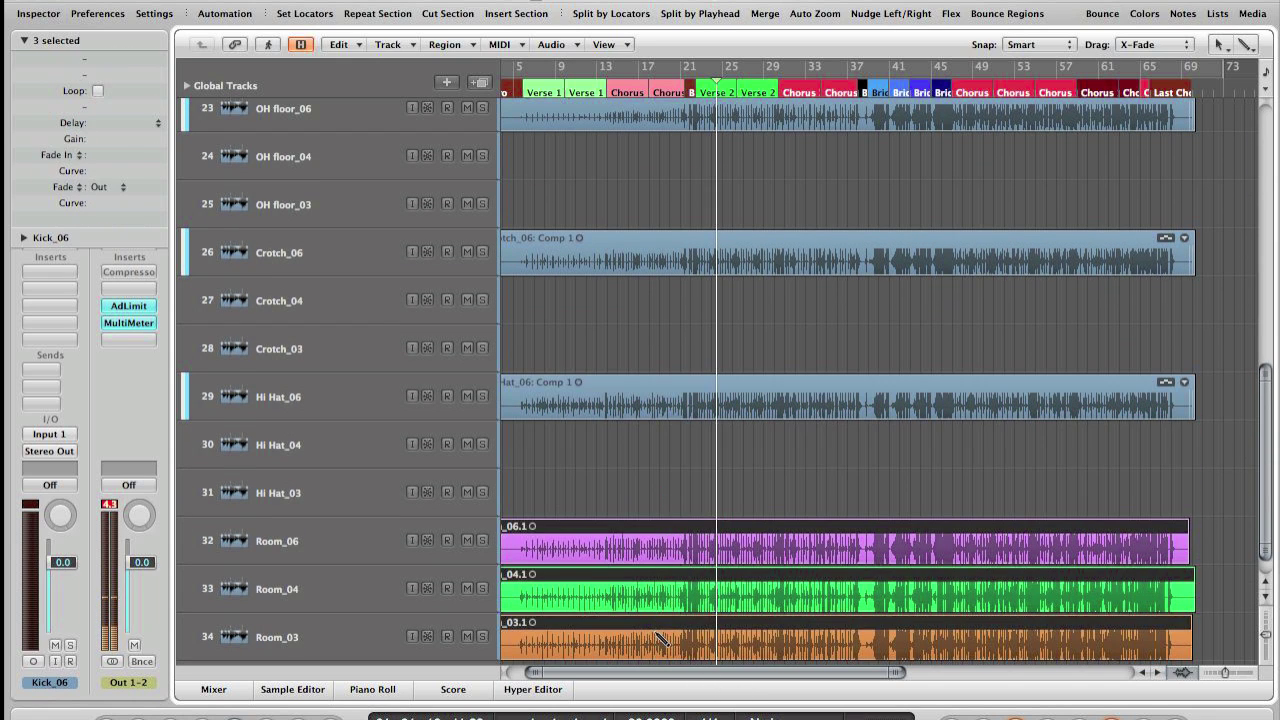
{"action": "key", "text": "ctrl+super+f"}
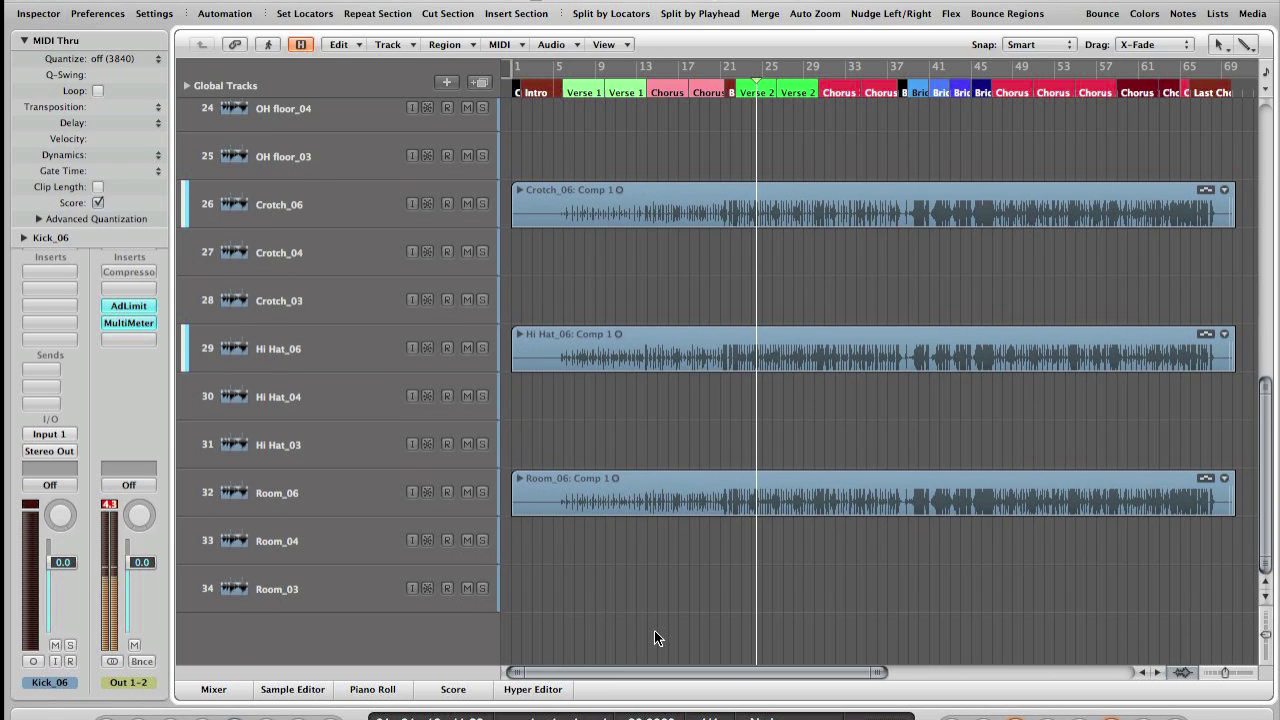
Delete the emptied tracks Kick_04, Kick_03, Snare_04 and Snare_03
{"action": "scroll", "coordinate": [603, 606], "scroll_direction": "up", "scroll_amount": 5}
{"action": "key", "text": "ctrl+Left"}
{"action": "key", "text": "ctrl+Up"}
{"action": "key", "text": "ctrl+Up"}
{"action": "key", "text": "ctrl+Up"}
{"action": "scroll", "coordinate": [603, 606], "scroll_direction": "up", "scroll_amount": 8}
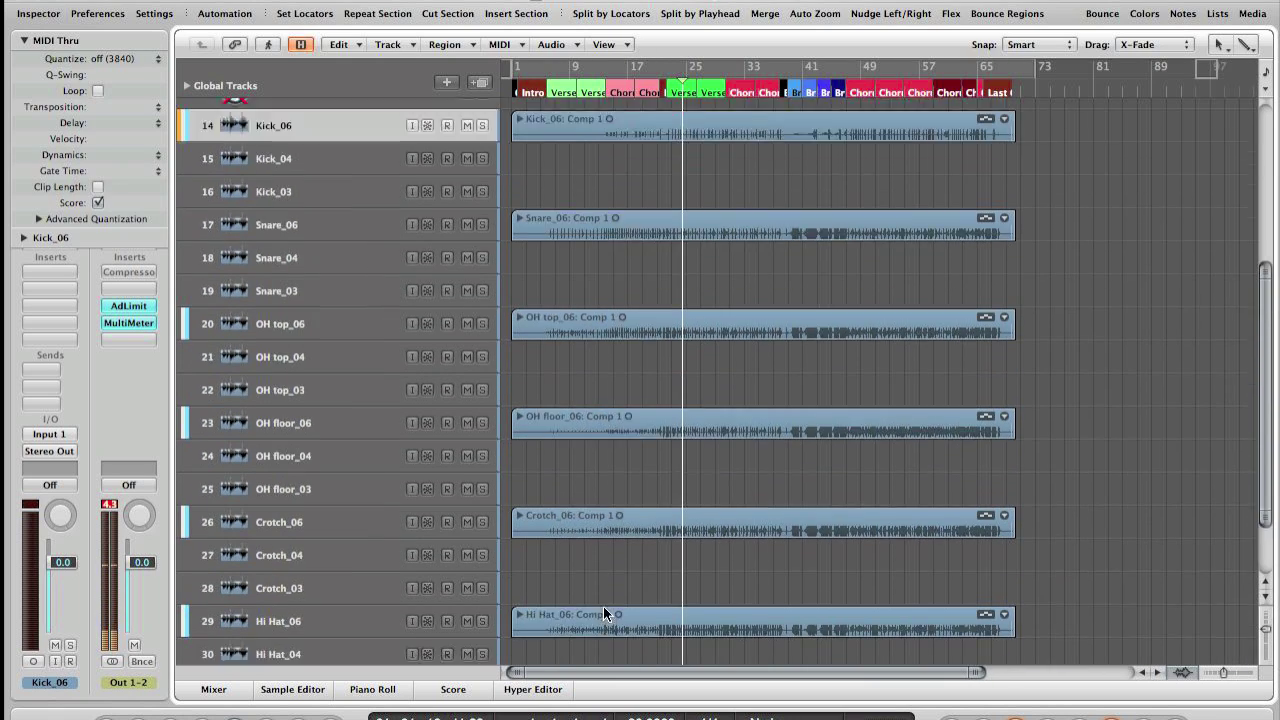
{"action": "key", "text": "super+Up"}
{"action": "key", "text": "super+Up"}
{"action": "key", "text": "super+Up"}
{"action": "key", "text": "super+Up"}
{"action": "key", "text": "super+Up"}
{"action": "key", "text": "super+Up"}
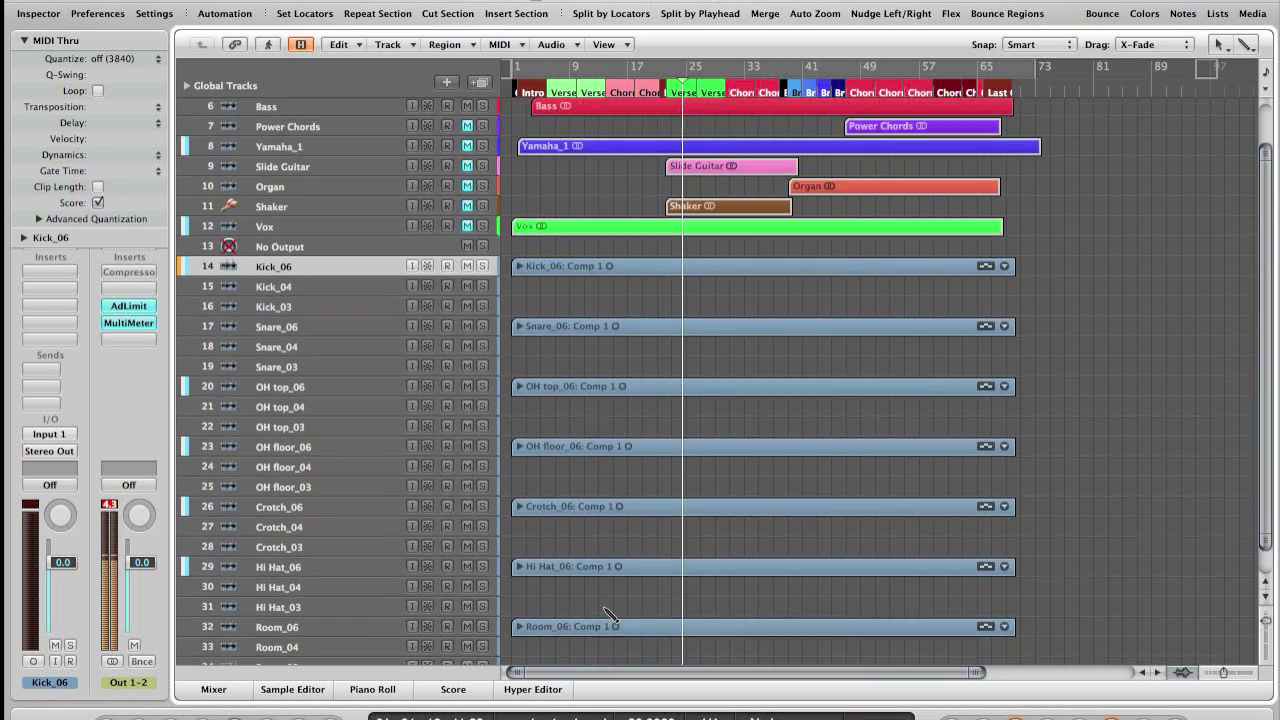
{"action": "key", "text": "Down"}
{"action": "key", "text": "BackSpace"}
{"action": "key", "text": "super+BackSpace"}
{"action": "key", "text": "Down"}
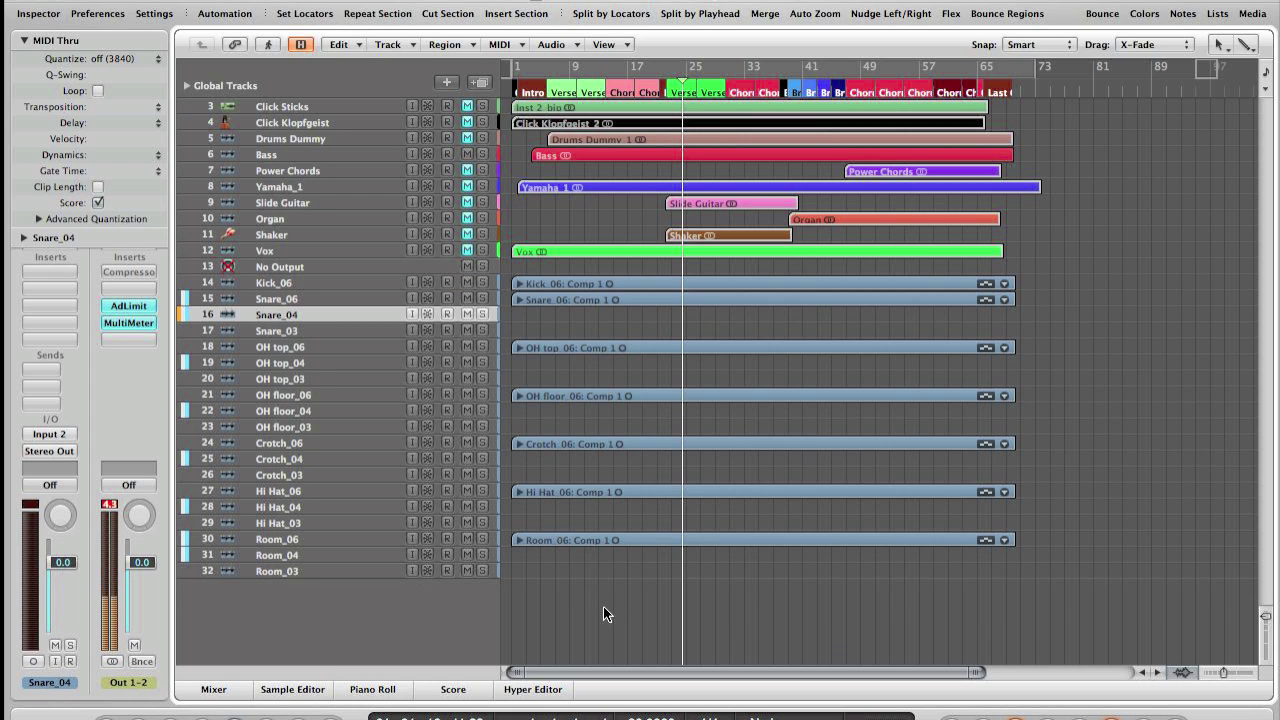
{"action": "key", "text": "super+BackSpace"}
{"action": "key", "text": "super+BackSpace"}
Delete the emptied 04 and 03 tracks of OH top and OH floor
{"action": "key", "text": "Down"}
{"action": "key", "text": "super+BackSpace"}
{"action": "key", "text": "super+BackSpace"}
{"action": "key", "text": "Down"}
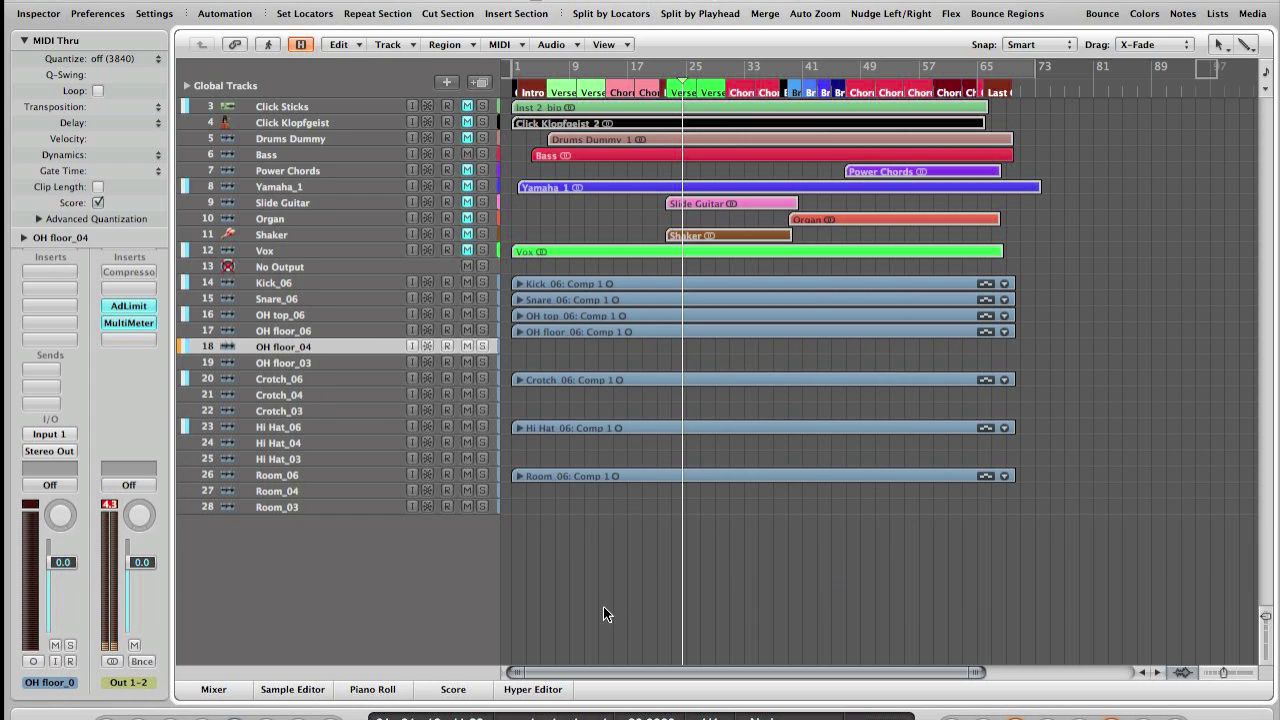
{"action": "key", "text": "super+BackSpace"}
{"action": "key", "text": "super+BackSpace"}
Delete the emptied 04 and 03 tracks of Crotch, Hi Hat and Room
{"action": "key", "text": "Down"}
{"action": "key", "text": "super+BackSpace"}
{"action": "key", "text": "super+BackSpace"}
{"action": "key", "text": "Down"}
{"action": "key", "text": "super+BackSpace"}
{"action": "key", "text": "super+BackSpace"}
{"action": "key", "text": "Down"}
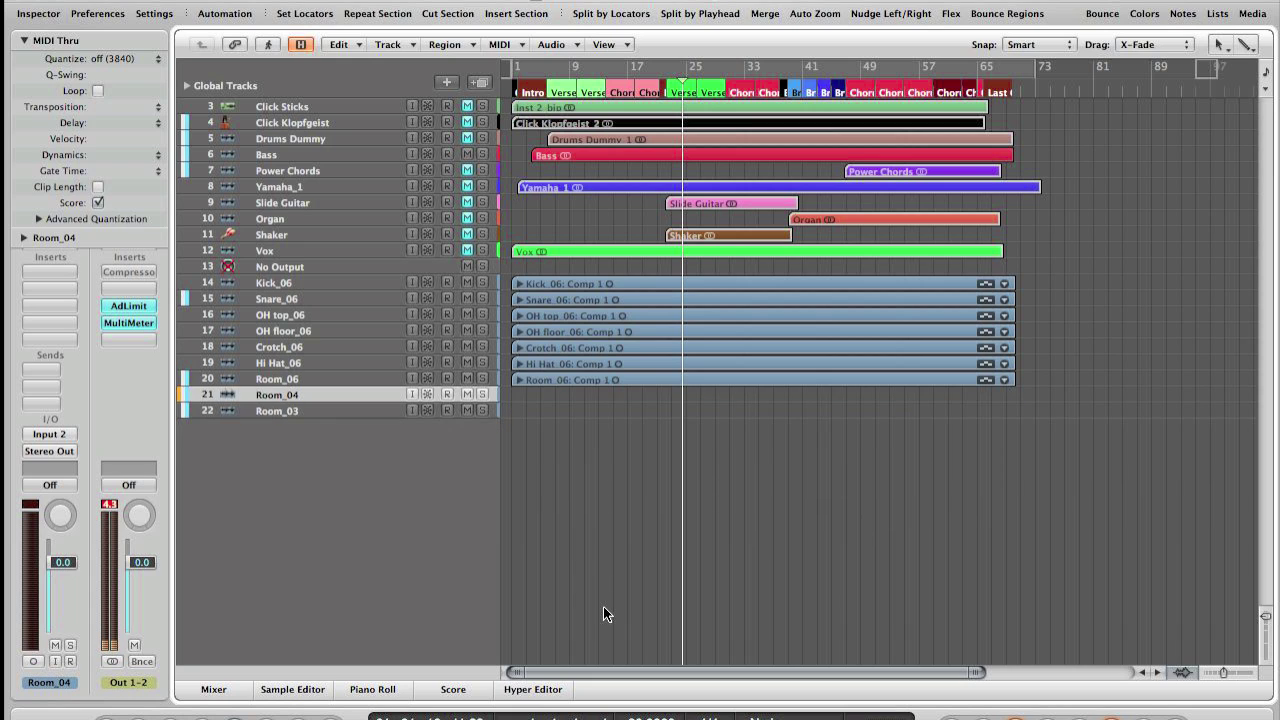
{"action": "key", "text": "super+BackSpace"}
{"action": "key", "text": "super+BackSpace"}
Select the seven drum take folders and assign their mixer channels, Kick_06 through Room_06, to group 1
{"action": "left_click_drag", "start_coordinate": [787, 590], "coordinate": [538, 343]}
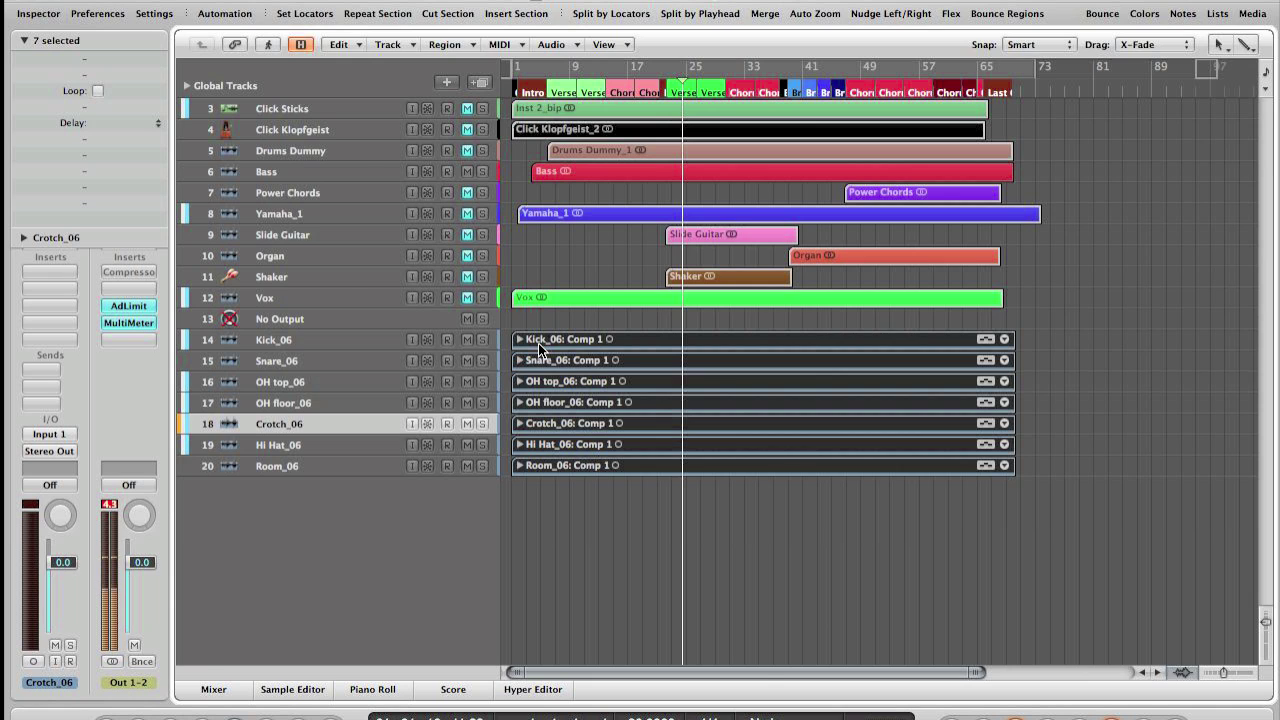
{"action": "key", "text": "x"}
{"action": "key", "text": "shift+x"}
{"action": "left_click_drag", "start_coordinate": [511, 637], "coordinate": [916, 643]}
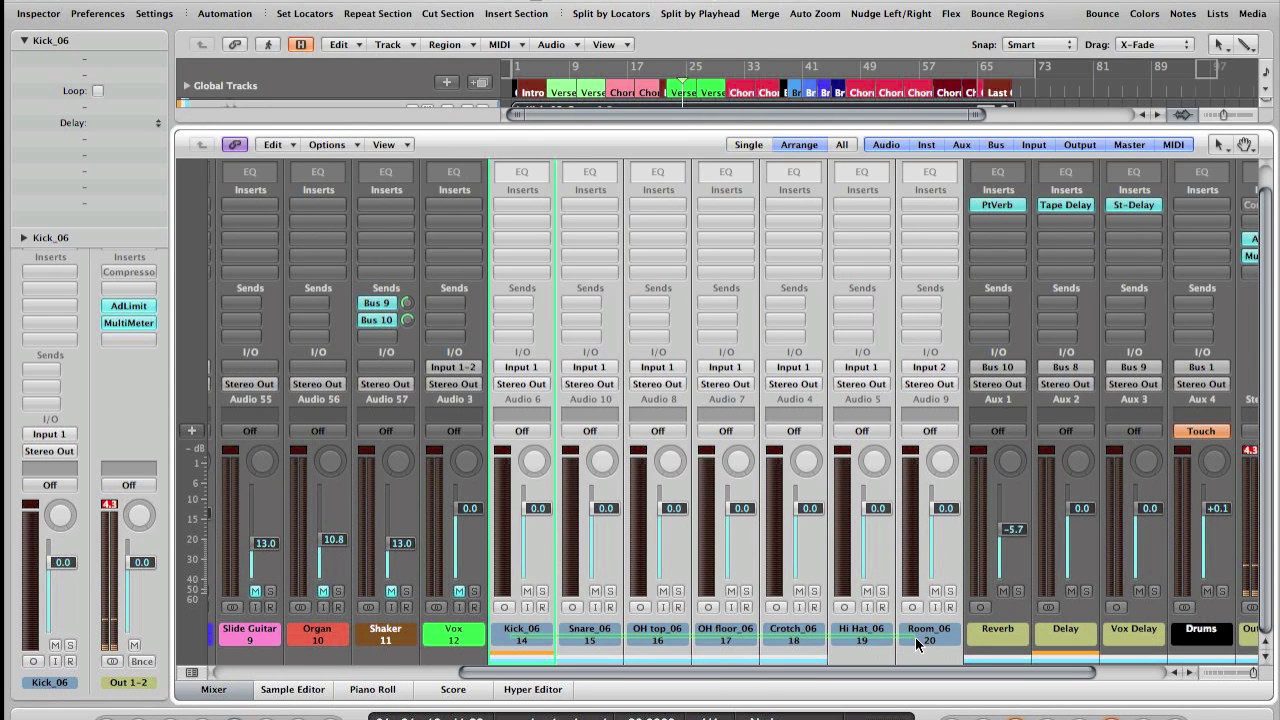
{"action": "left_click", "coordinate": [738, 423]}
{"action": "left_click", "coordinate": [738, 426]}
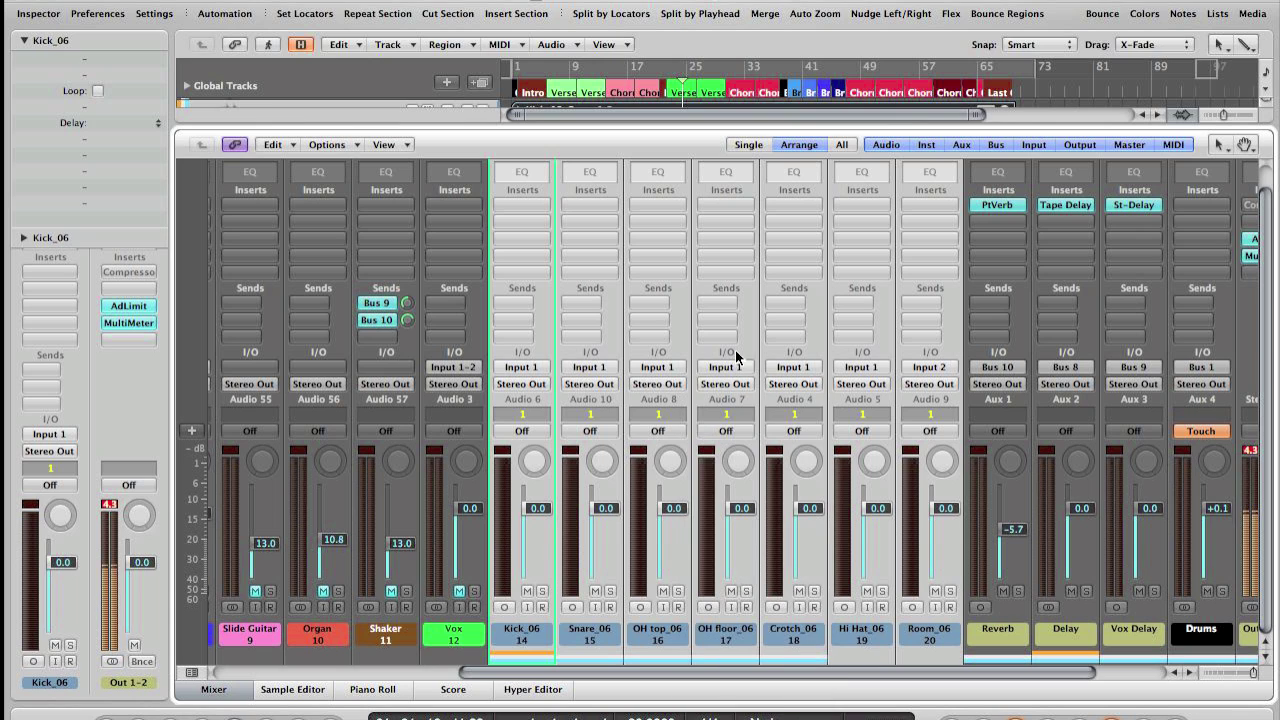
Name group 1 "Drums" and enable its Editing (Selection) setting with Phase-Locked Audio
{"action": "left_click", "coordinate": [724, 420]}
{"action": "left_click", "coordinate": [700, 356]}
{"action": "double_click", "coordinate": [354, 97]}
{"action": "type", "text": "Drums"}
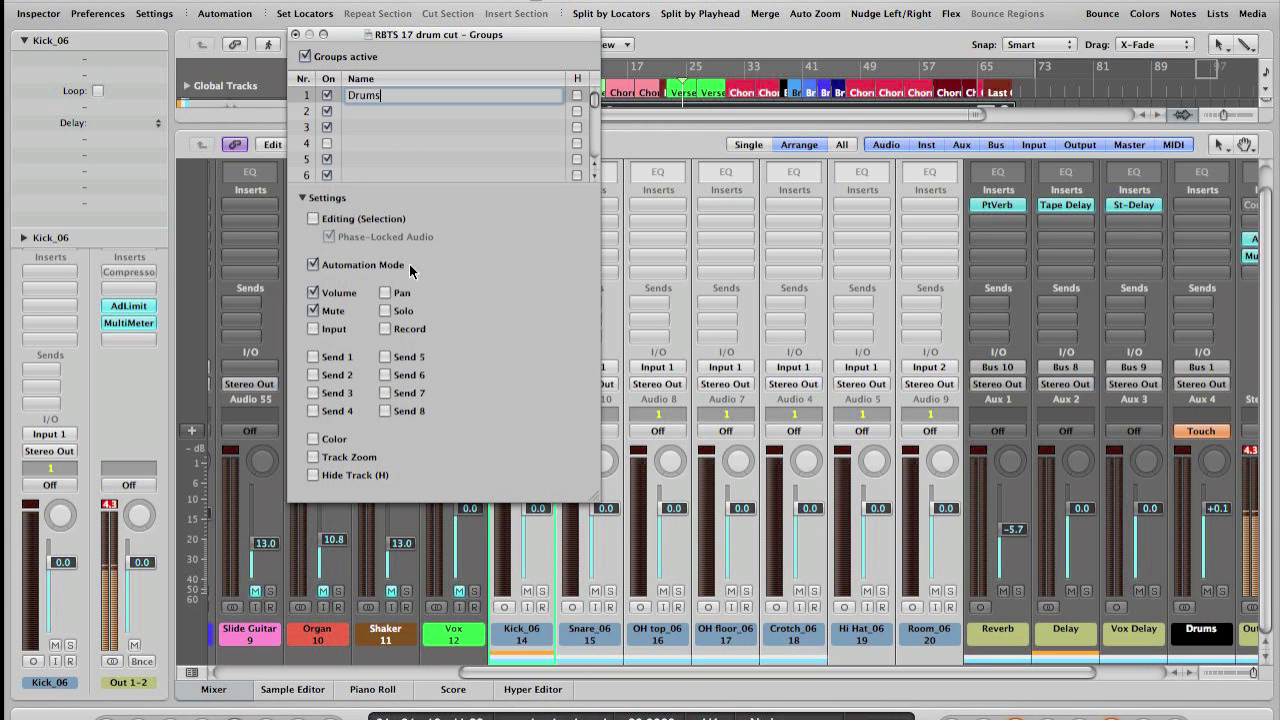
{"action": "left_click", "coordinate": [313, 218]}
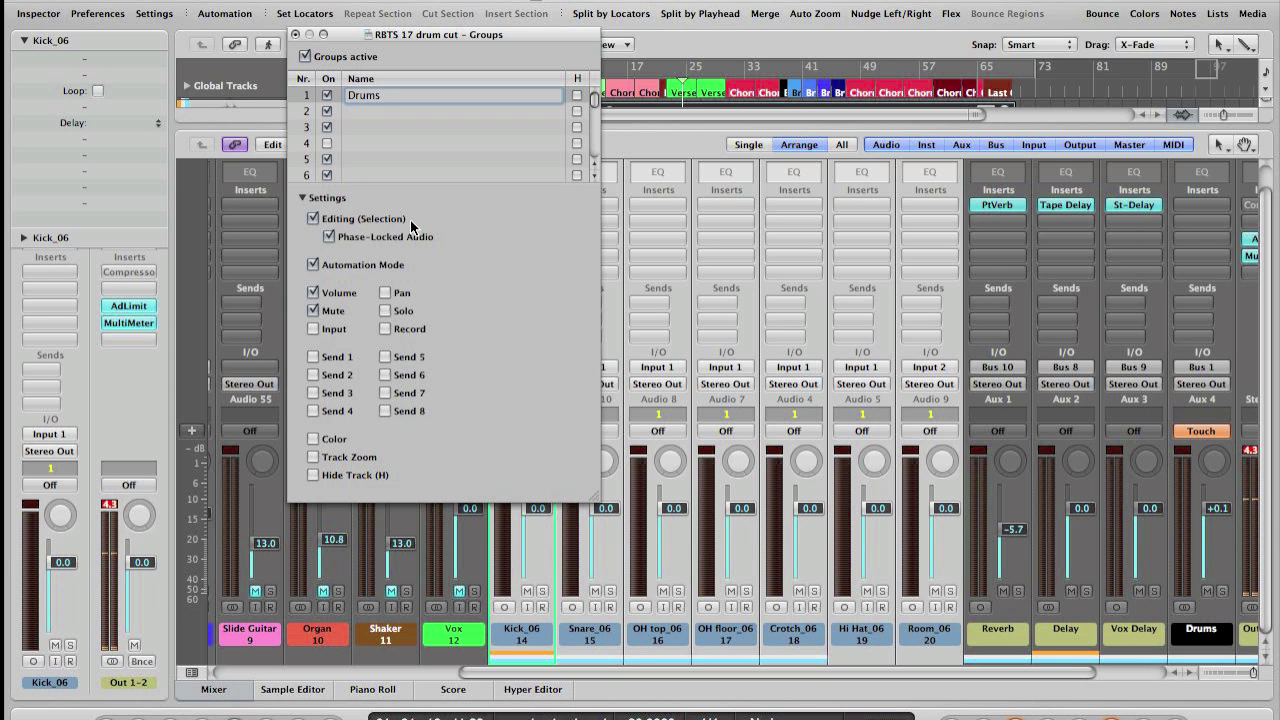
{"action": "left_click_drag", "start_coordinate": [1035, 555], "coordinate": [617, 337]}
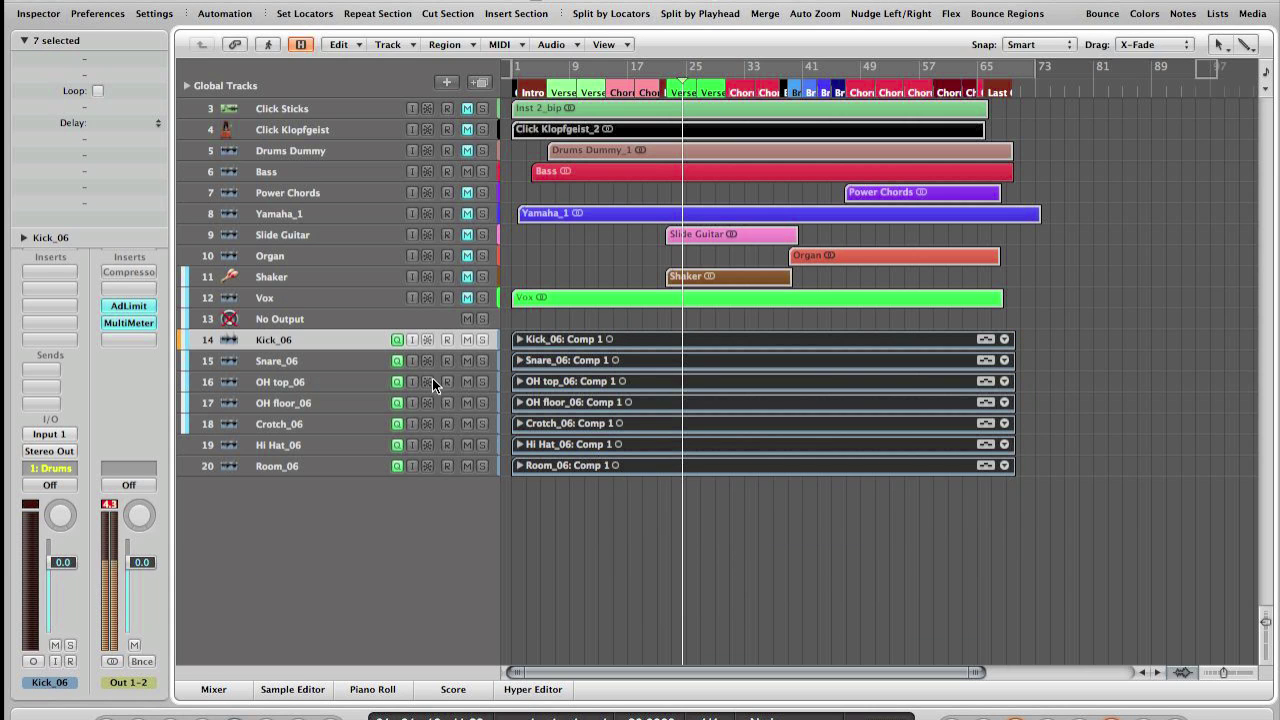
Show Flex View in the arrangement and set the flex mode of the grouped drum tracks, Kick_06 through Room_06, to Slicing
{"action": "key", "text": "ctrl+Down"}
{"action": "left_click", "coordinate": [605, 44]}
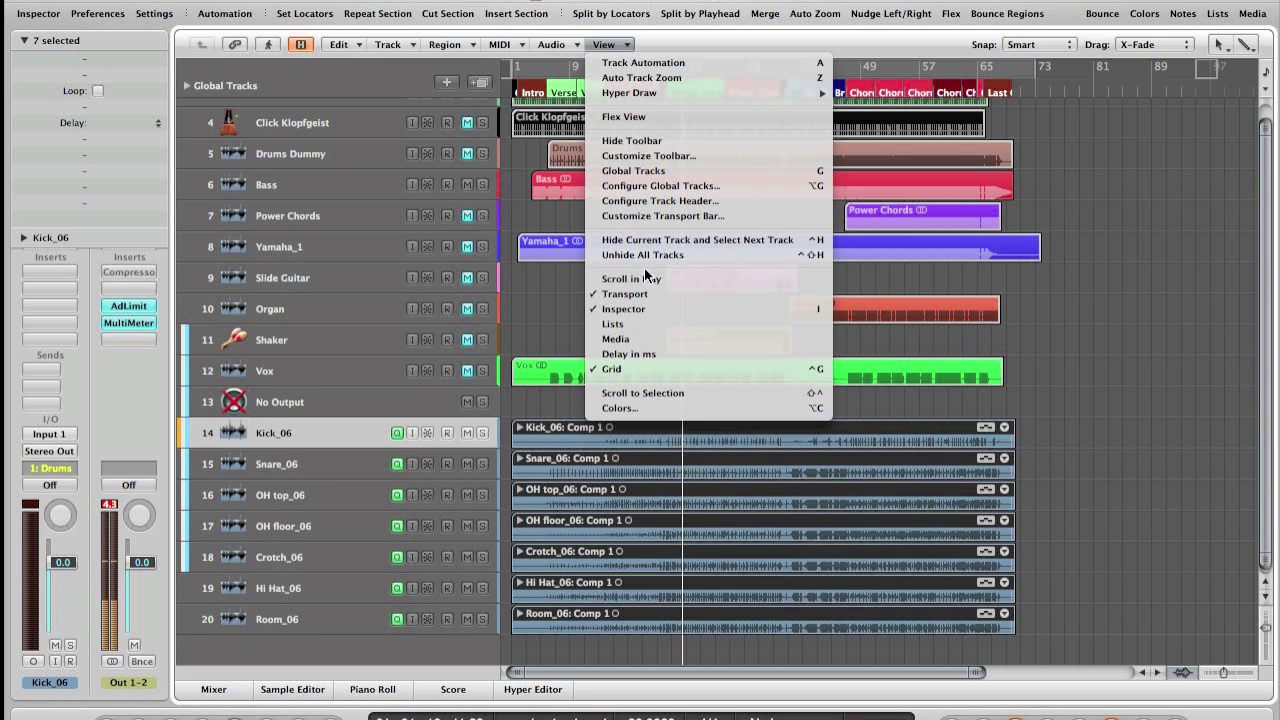
{"action": "left_click", "coordinate": [620, 116]}
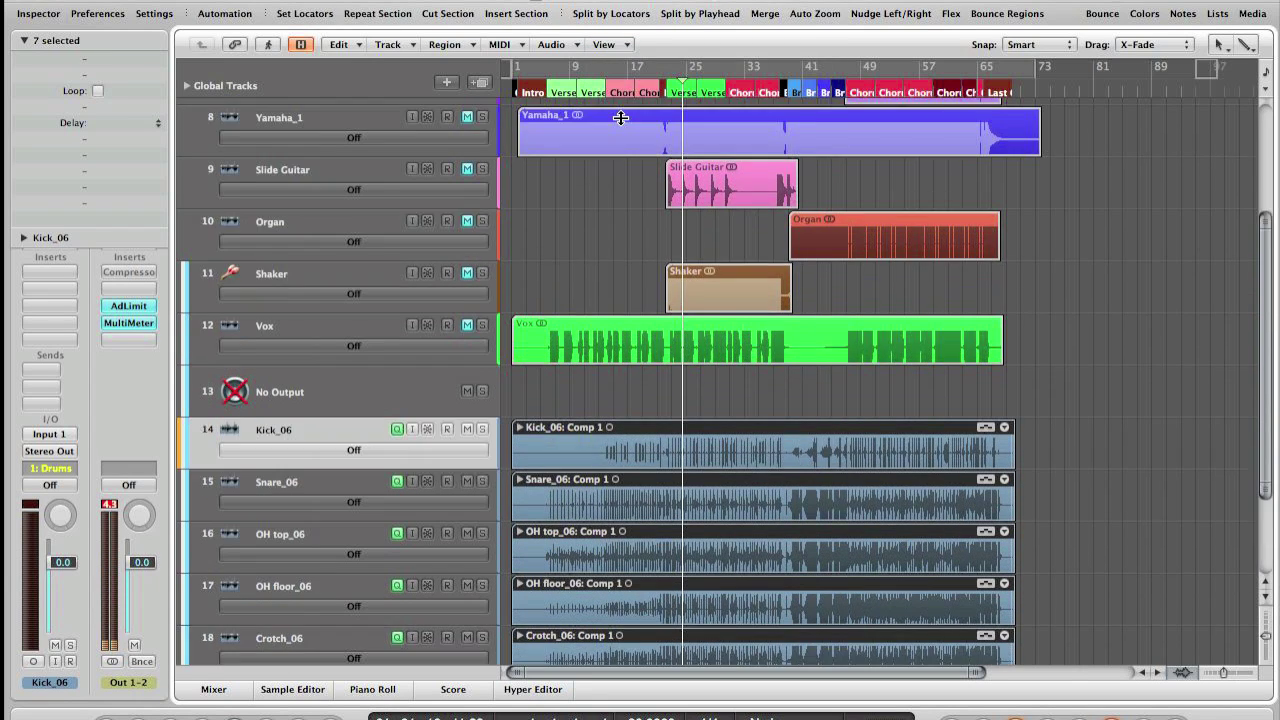
{"action": "scroll", "coordinate": [344, 270], "scroll_direction": "down", "scroll_amount": 5}
{"action": "left_click", "coordinate": [343, 274]}
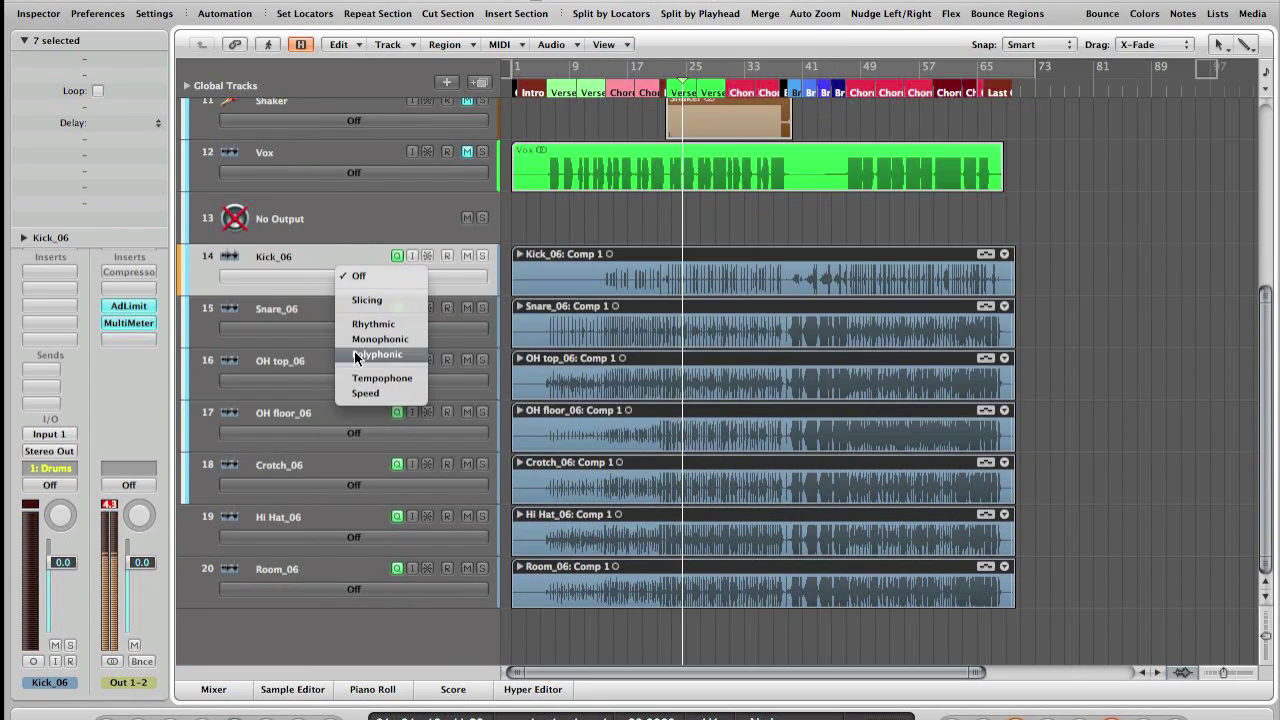
{"action": "left_click", "coordinate": [366, 300]}
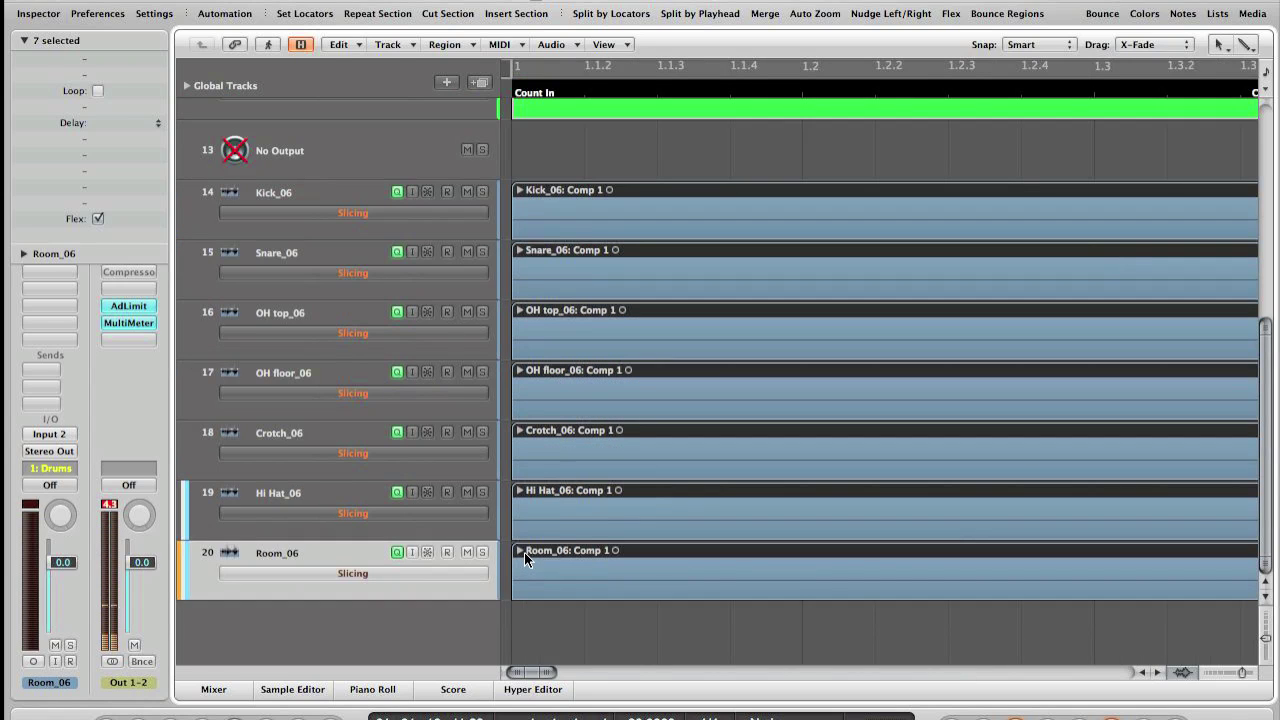
Expand the Room_06 take folder and bring its take waveforms around the start of Verse 1 a into close view
{"action": "left_click", "coordinate": [520, 551]}
{"action": "scroll", "coordinate": [520, 555], "scroll_direction": "down", "scroll_amount": 5}
{"action": "scroll", "coordinate": [520, 555], "scroll_direction": "right", "scroll_amount": 4}
{"action": "scroll", "coordinate": [520, 555], "scroll_direction": "right", "scroll_amount": 10}
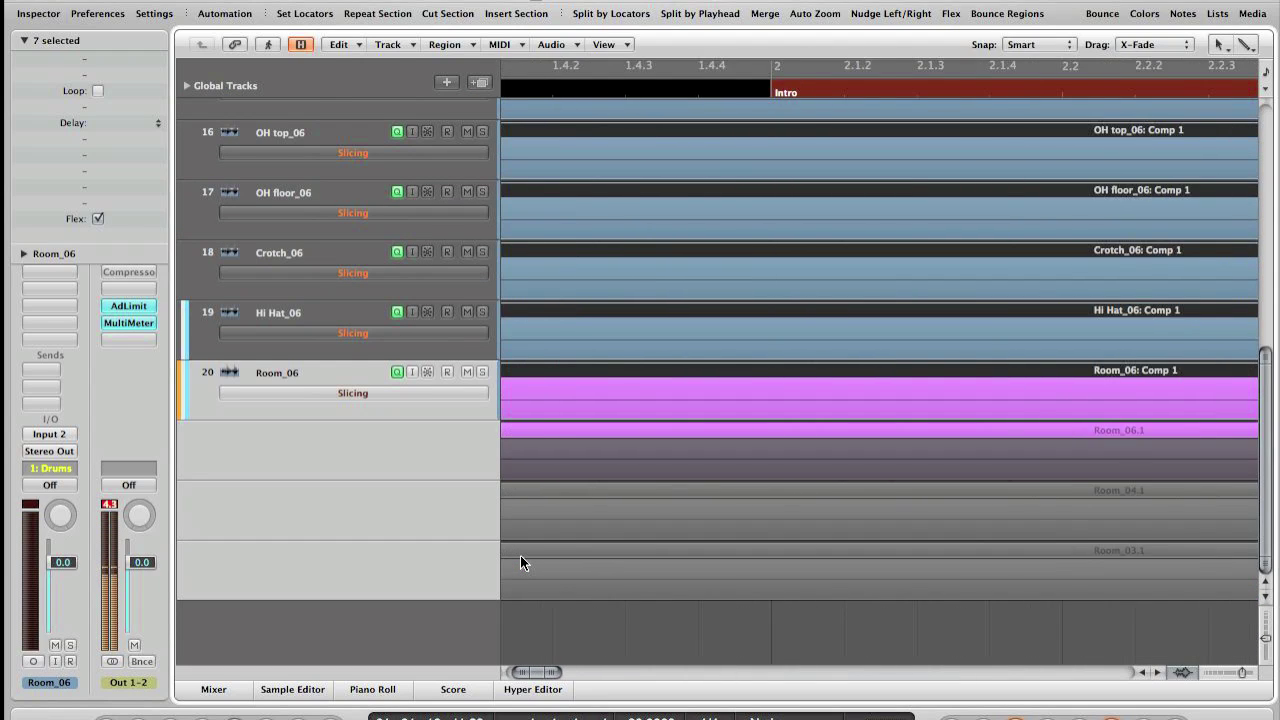
{"action": "key", "text": "ctrl+alt+Left"}
{"action": "key", "text": "ctrl+alt+Left"}
{"action": "key", "text": "ctrl+alt+Left"}
{"action": "key", "text": "ctrl+alt+Left"}
{"action": "key", "text": "ctrl+alt+Left"}
{"action": "scroll", "coordinate": [520, 555], "scroll_direction": "right", "scroll_amount": 8}
{"action": "scroll", "coordinate": [520, 555], "scroll_direction": "left", "scroll_amount": 6}
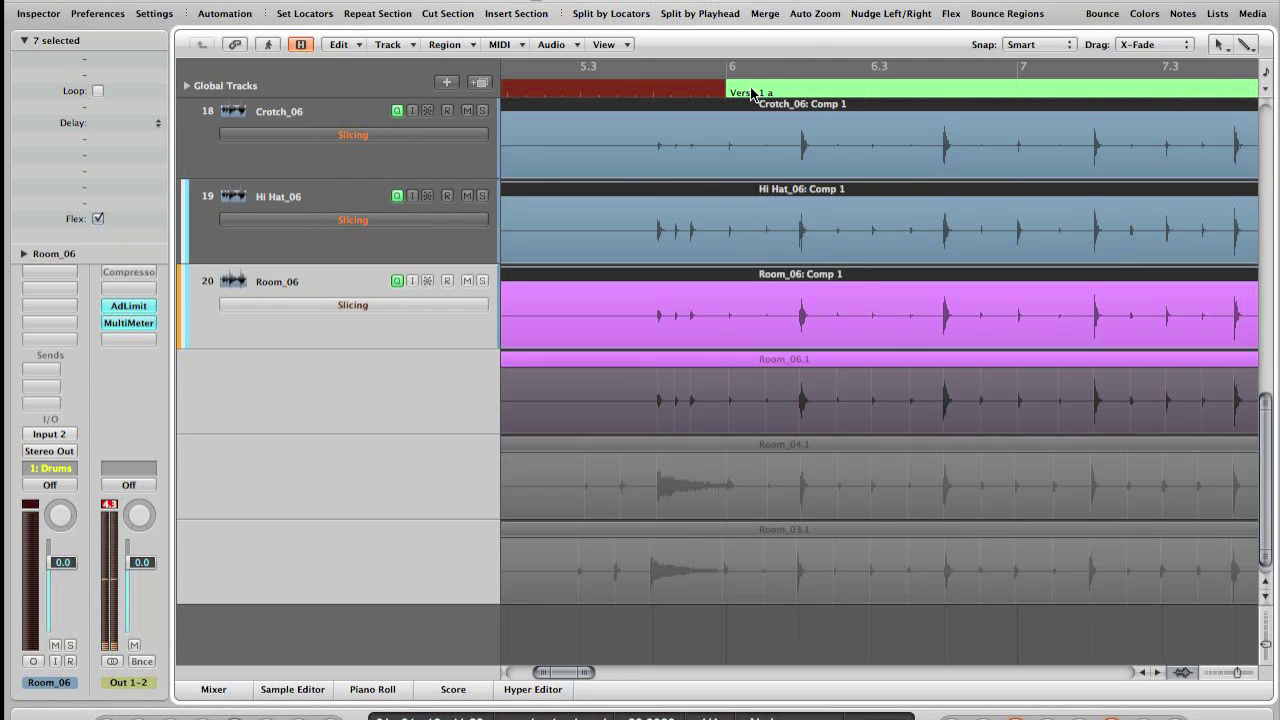
Play back the drums from the start of Verse 1 a, just after bar 6
{"action": "left_click", "coordinate": [758, 93]}
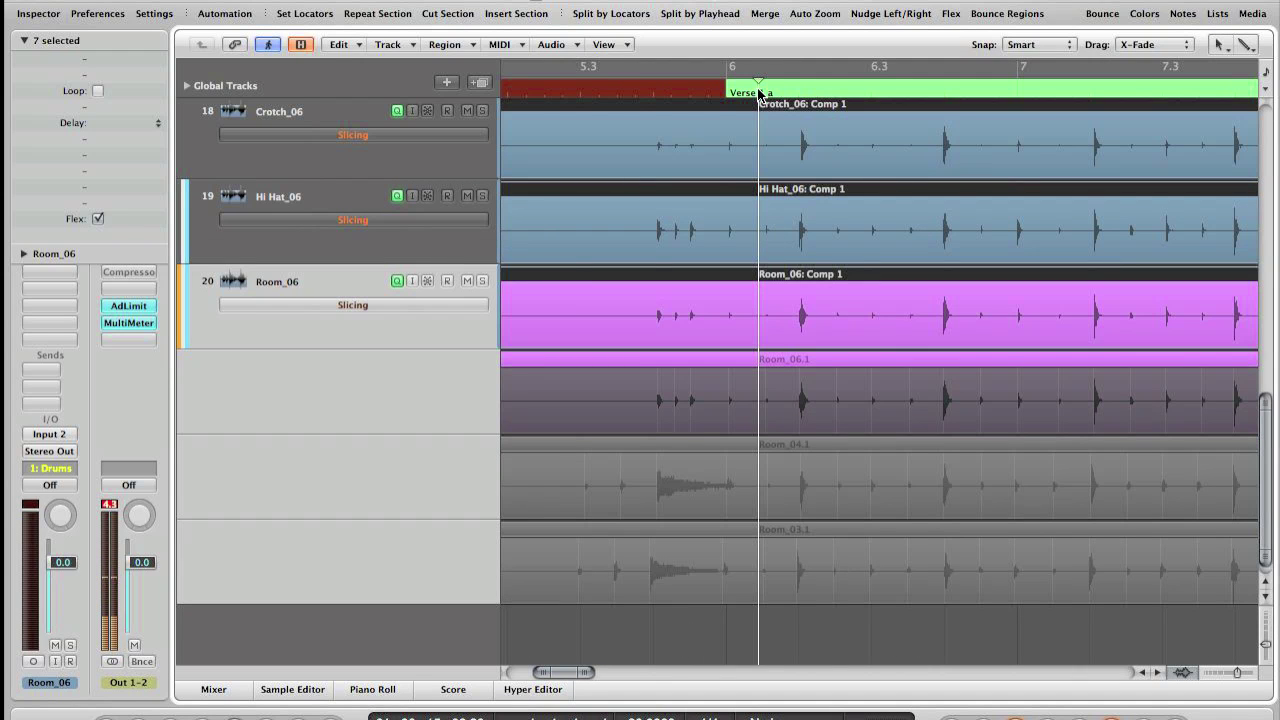
{"action": "key", "text": "space"}
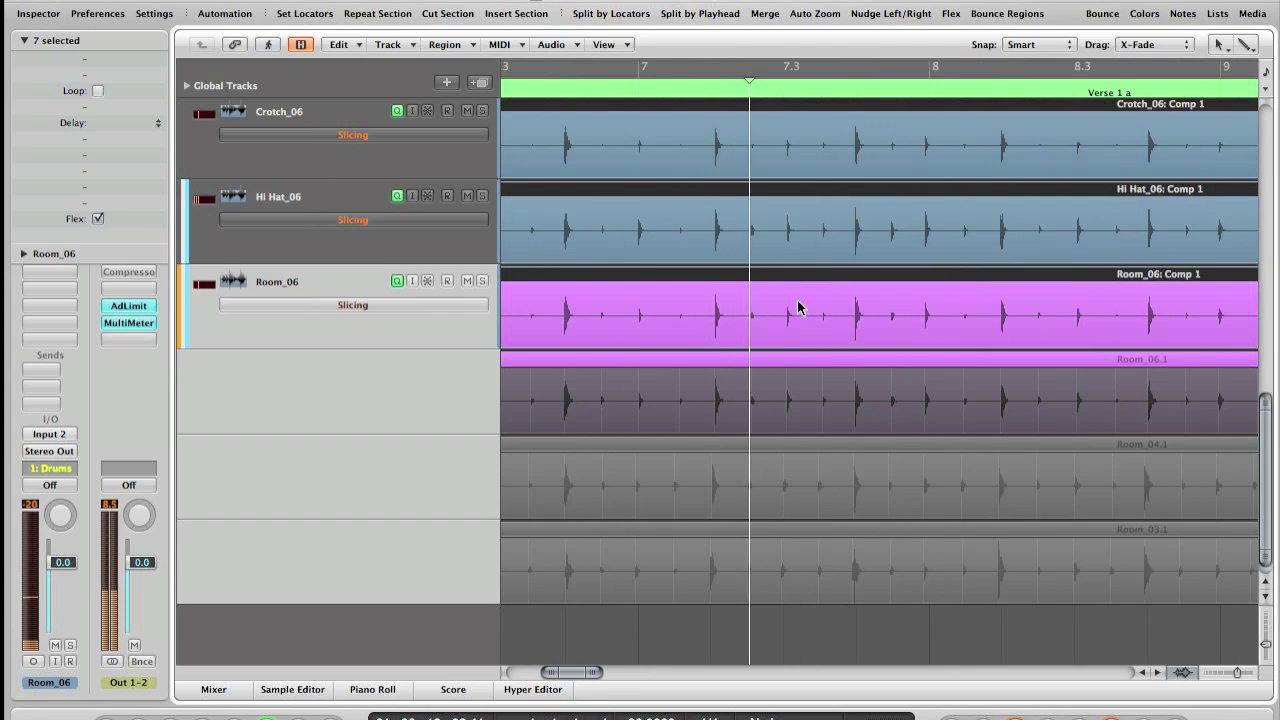
{"action": "key", "text": "space"}
{"action": "scroll", "coordinate": [850, 432], "scroll_direction": "left", "scroll_amount": 3}
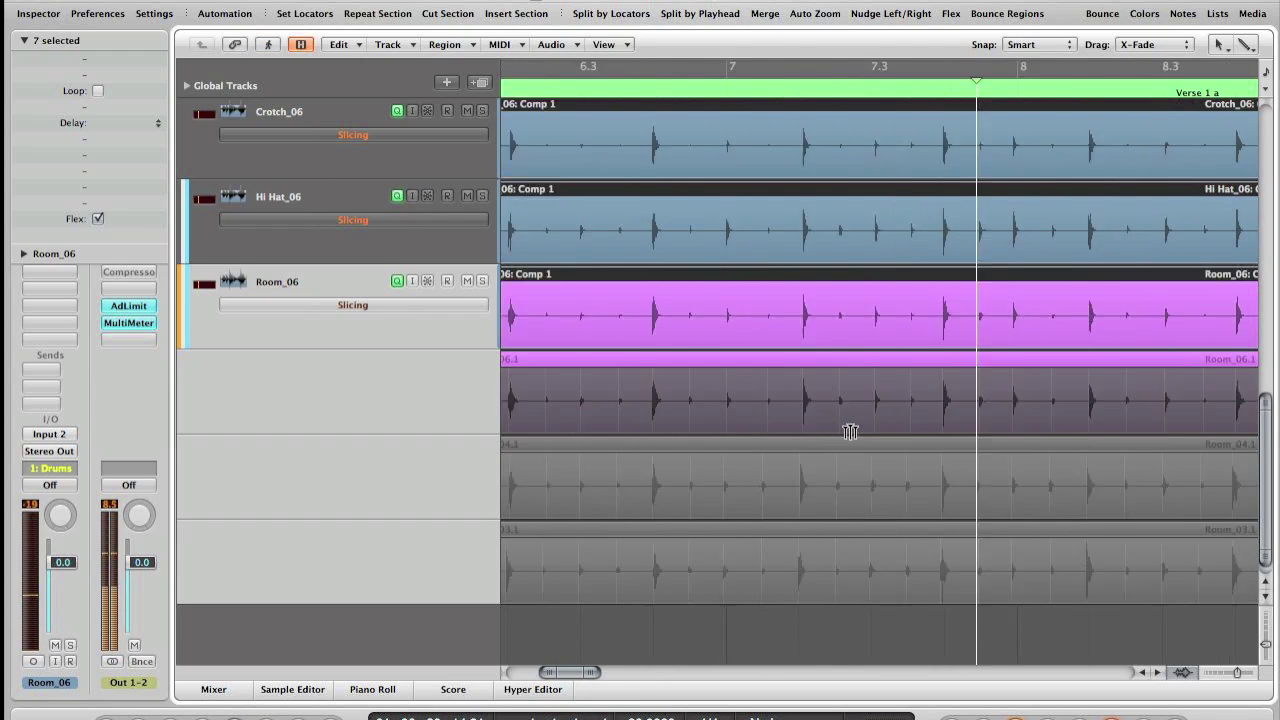
{"action": "key", "text": "space"}
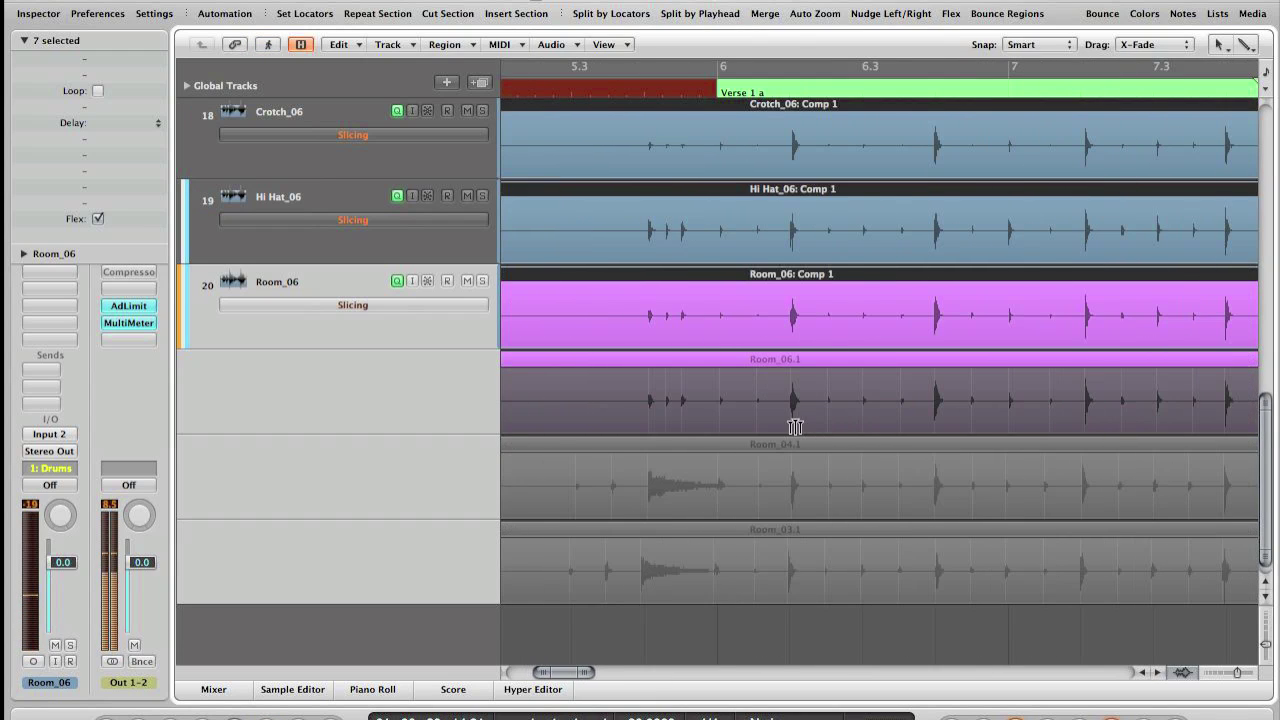
Shift the first strong drum hit after bar 6 in Room_06.1 slightly earlier with a flex marker
{"action": "left_click", "coordinate": [793, 427]}
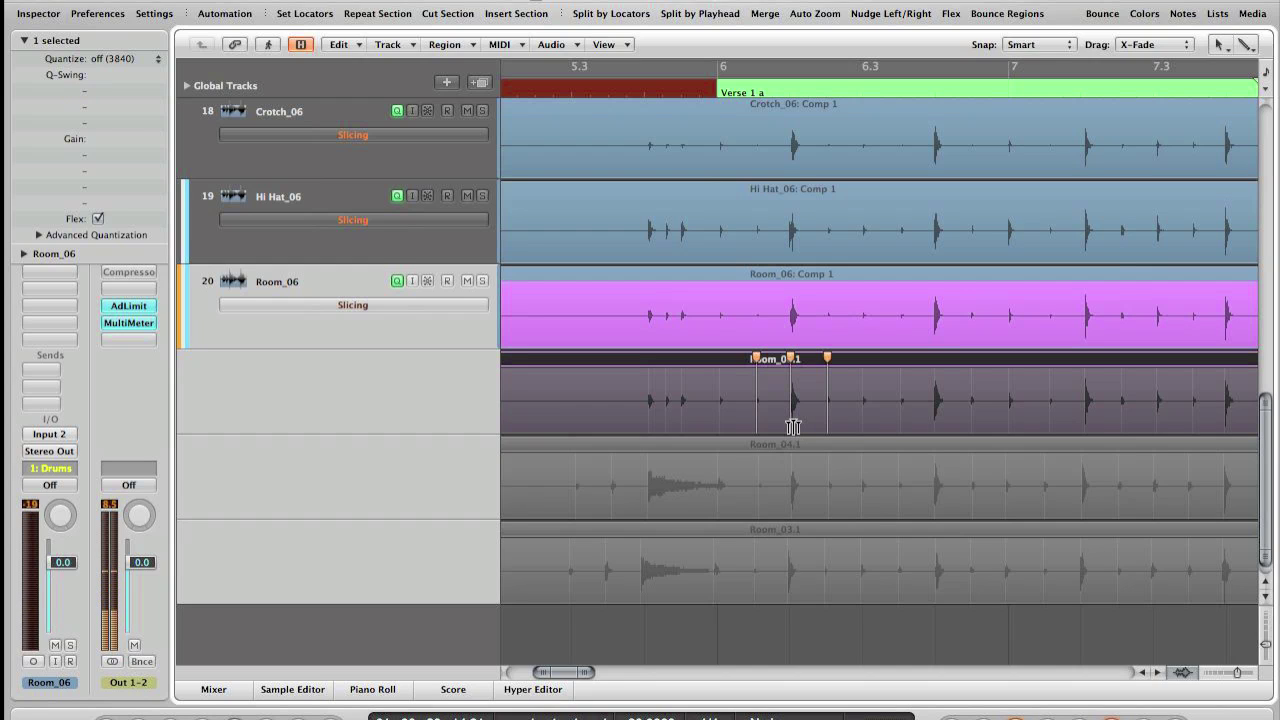
{"action": "left_click_drag", "start_coordinate": [791, 361], "coordinate": [777, 362]}
{"action": "scroll", "coordinate": [781, 366], "scroll_direction": "up", "scroll_amount": 3}
{"action": "scroll", "coordinate": [781, 366], "scroll_direction": "left", "scroll_amount": 1}
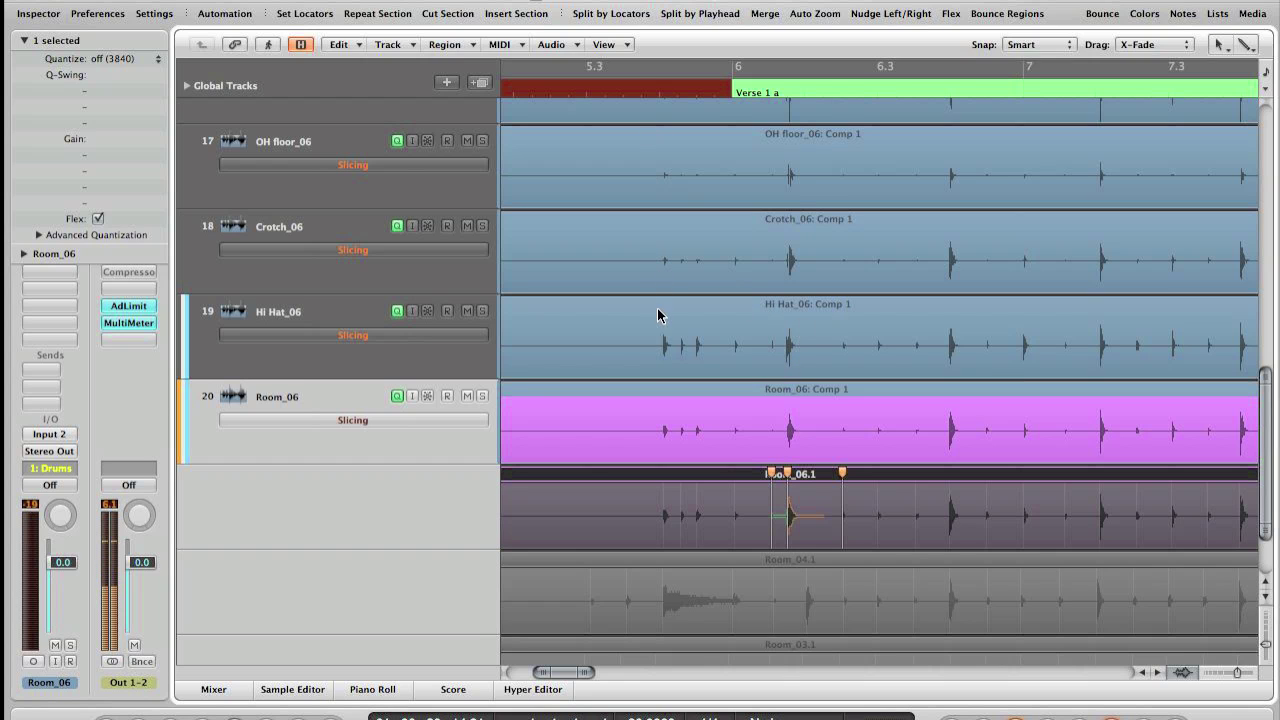
Expand the Hi Hat_06 take folder to compare the flexed hit after bar 6, and shift that hit in Room_06.1 slightly later
{"action": "scroll", "coordinate": [661, 320], "scroll_direction": "left", "scroll_amount": 10}
{"action": "left_click", "coordinate": [518, 292]}
{"action": "scroll", "coordinate": [661, 347], "scroll_direction": "down", "scroll_amount": 3}
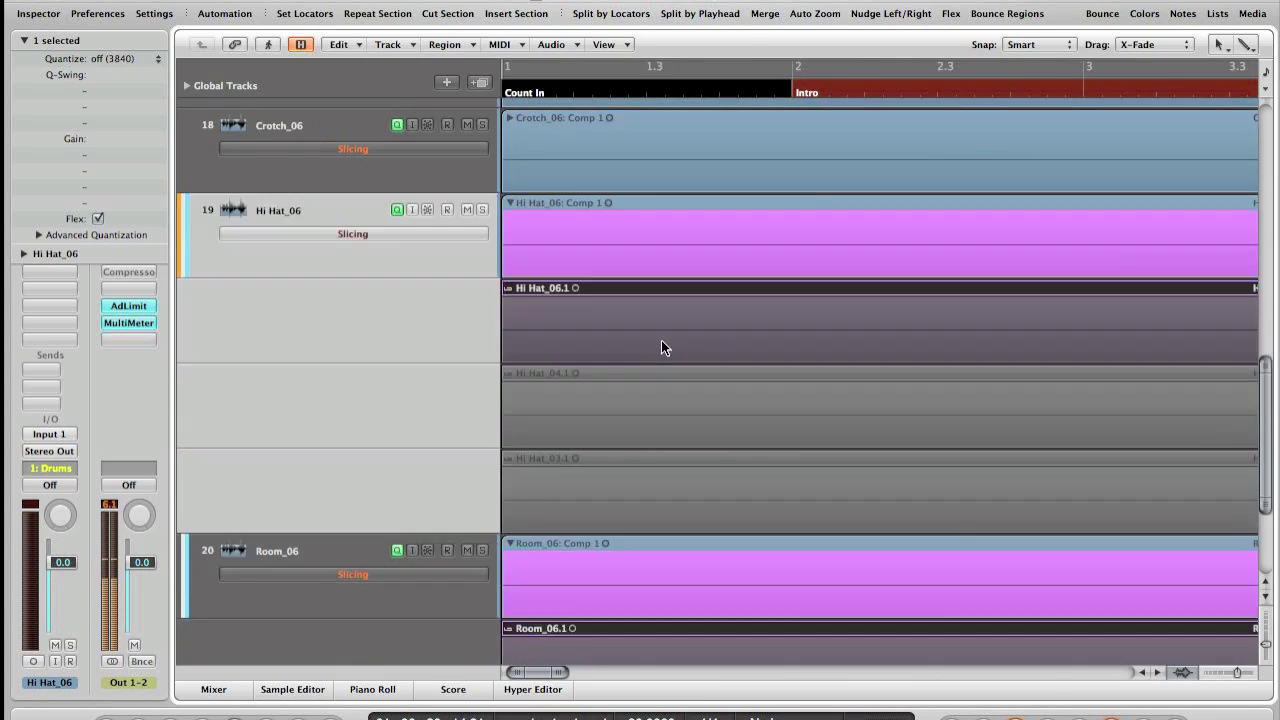
{"action": "scroll", "coordinate": [661, 347], "scroll_direction": "down", "scroll_amount": 6}
{"action": "scroll", "coordinate": [661, 347], "scroll_direction": "right", "scroll_amount": 10}
{"action": "scroll", "coordinate": [661, 347], "scroll_direction": "up", "scroll_amount": 4}
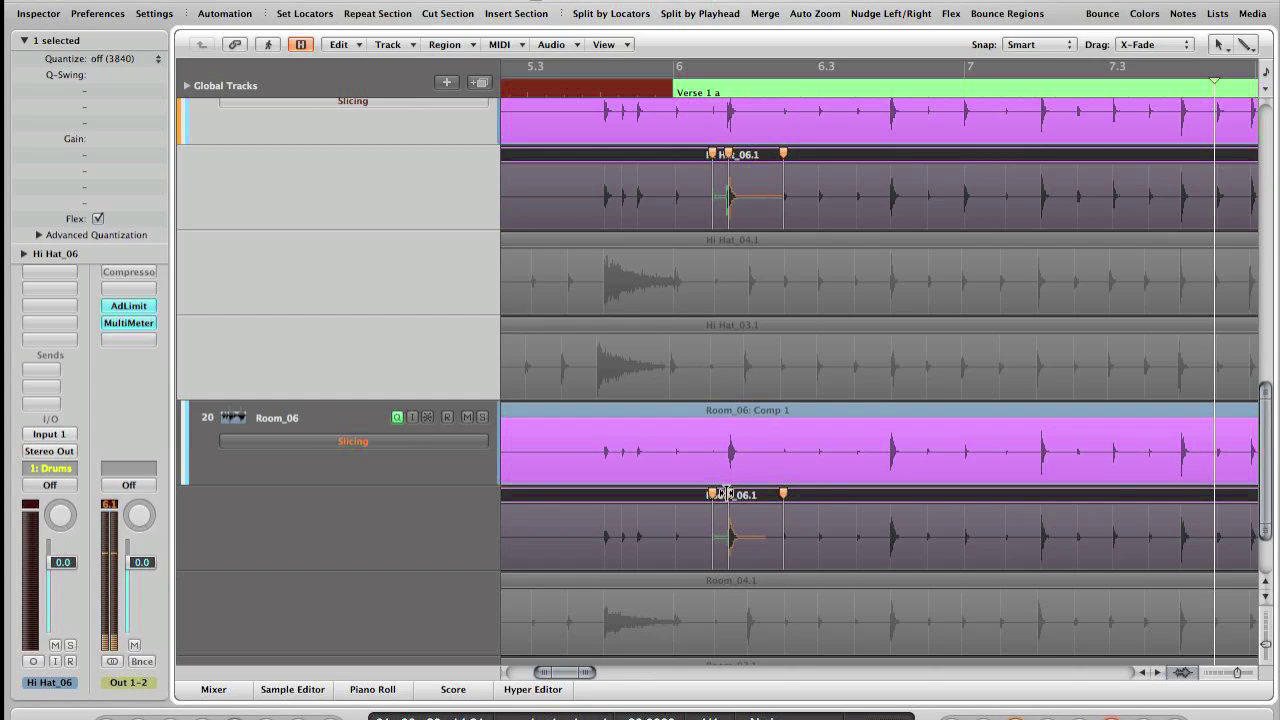
{"action": "mouse_move", "coordinate": [727, 494]}
{"action": "left_mouse_down"}
{"action": "mouse_move", "coordinate": [762, 497]}
{"action": "mouse_move", "coordinate": [739, 497]}
{"action": "left_mouse_up"}
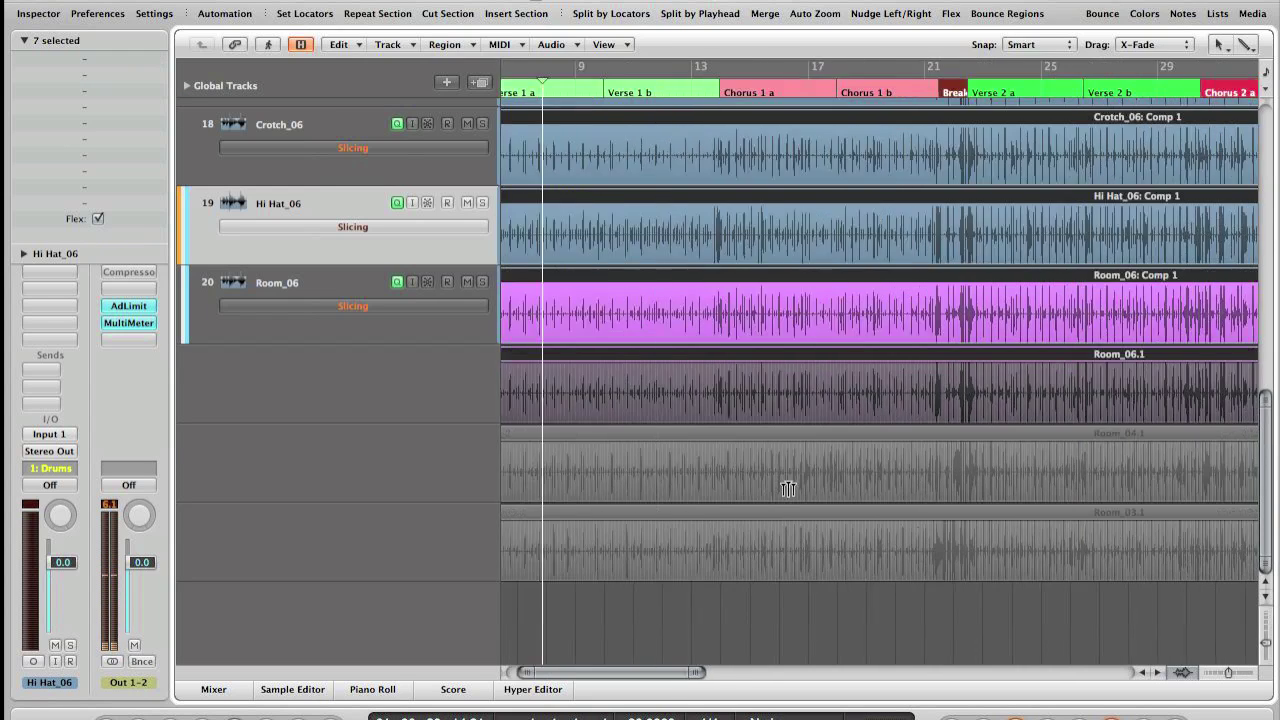
Hide Flex View and turn on Auto Track Zoom for comping the drum takes
{"action": "scroll", "coordinate": [788, 488], "scroll_direction": "left", "scroll_amount": 5}
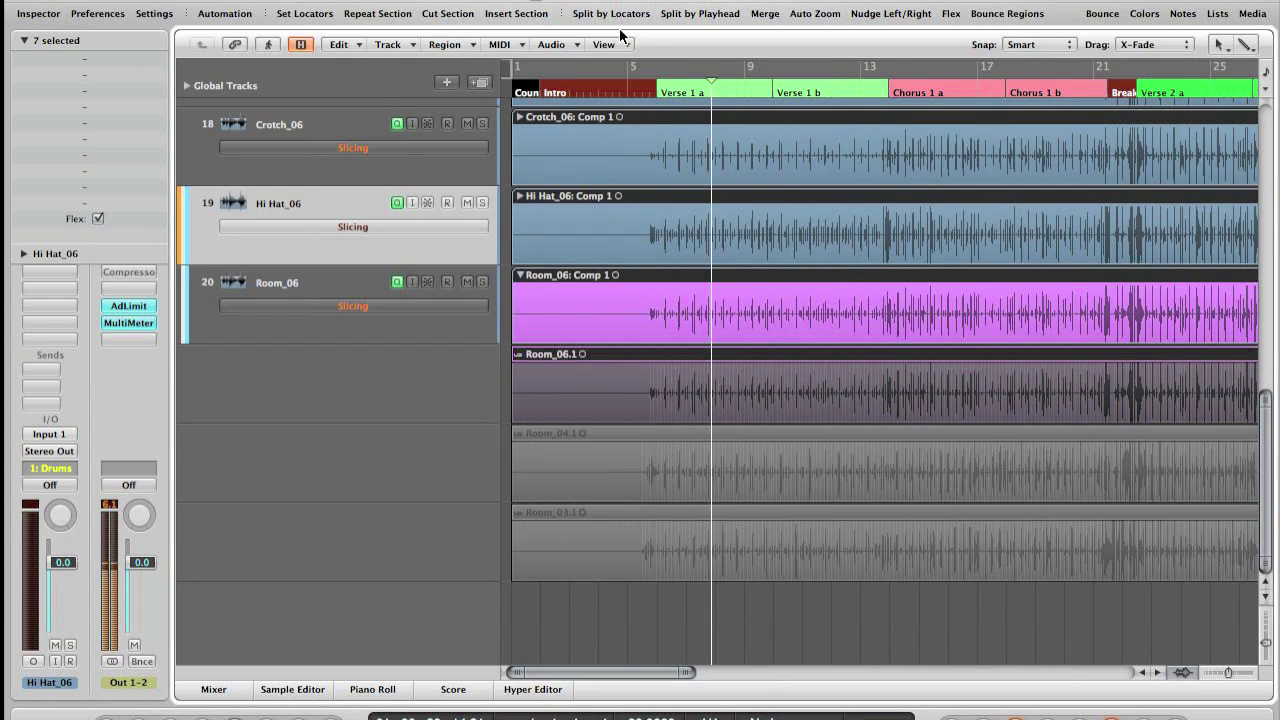
{"action": "left_click", "coordinate": [620, 37]}
{"action": "left_click", "coordinate": [610, 119]}
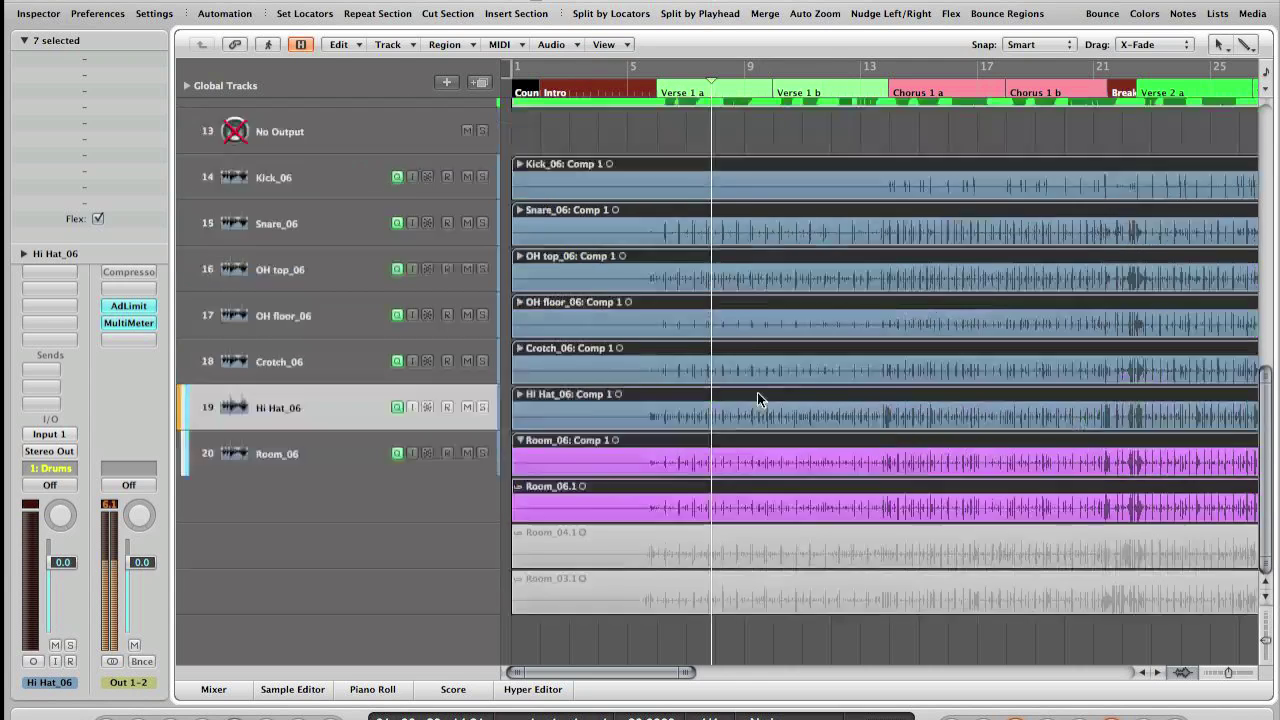
{"action": "key", "text": "z"}
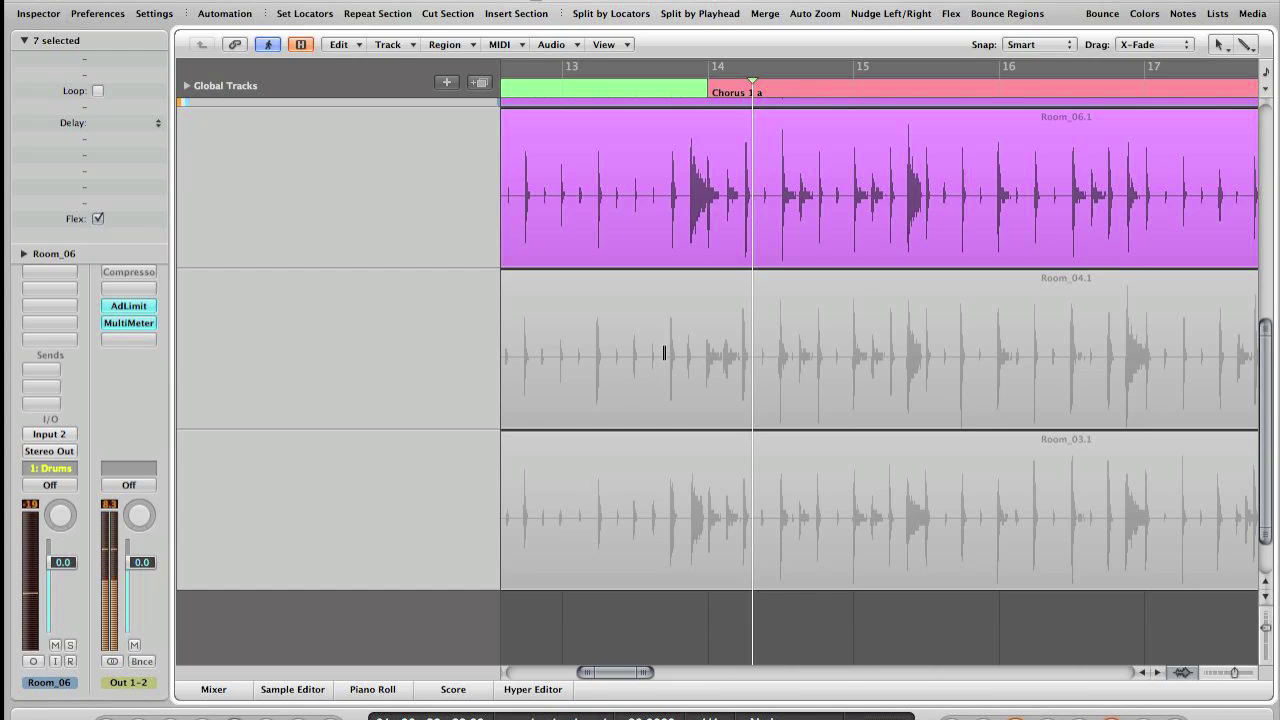
Try Room_04.1 for the drum fill around bar 14, where Chorus 1 a starts, and audition it from bar 13
{"action": "left_click_drag", "start_coordinate": [684, 356], "coordinate": [777, 364]}
{"action": "left_click", "coordinate": [597, 88]}
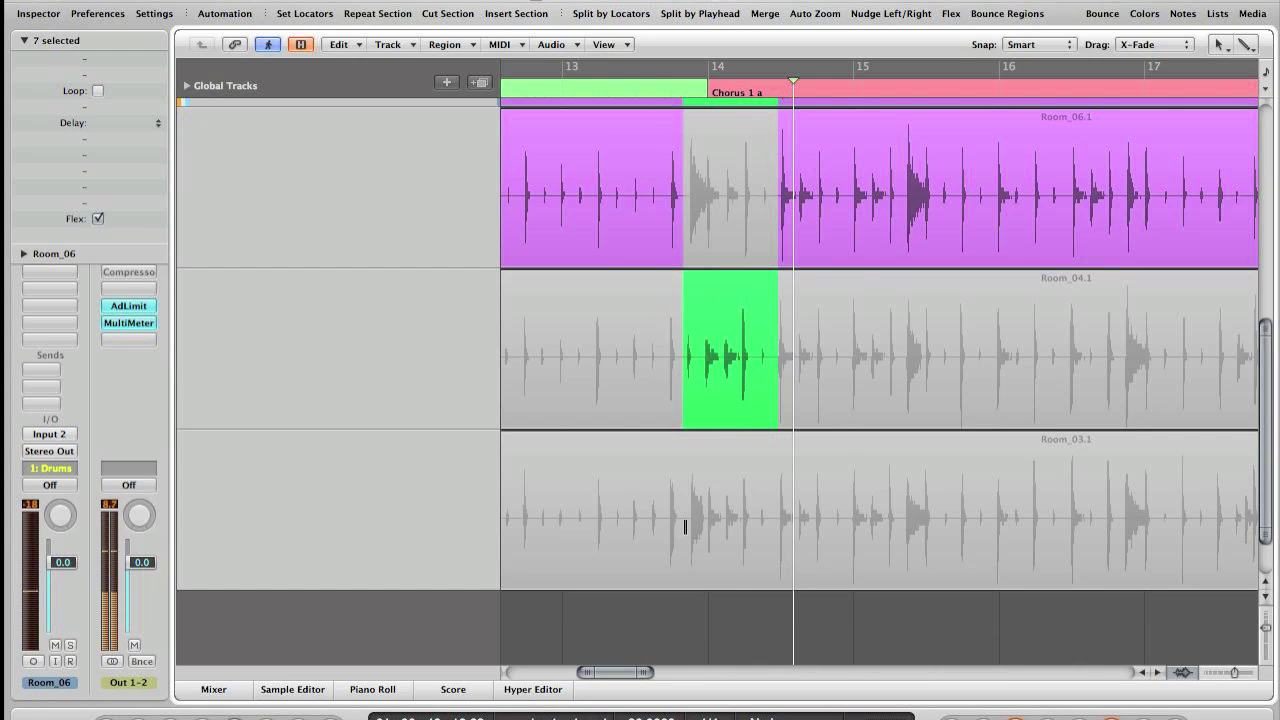
Comp the fill around bar 14 from Room_03.1, audition it from bar 13, and move the segment's start slightly later
{"action": "left_click_drag", "start_coordinate": [685, 527], "coordinate": [776, 524]}
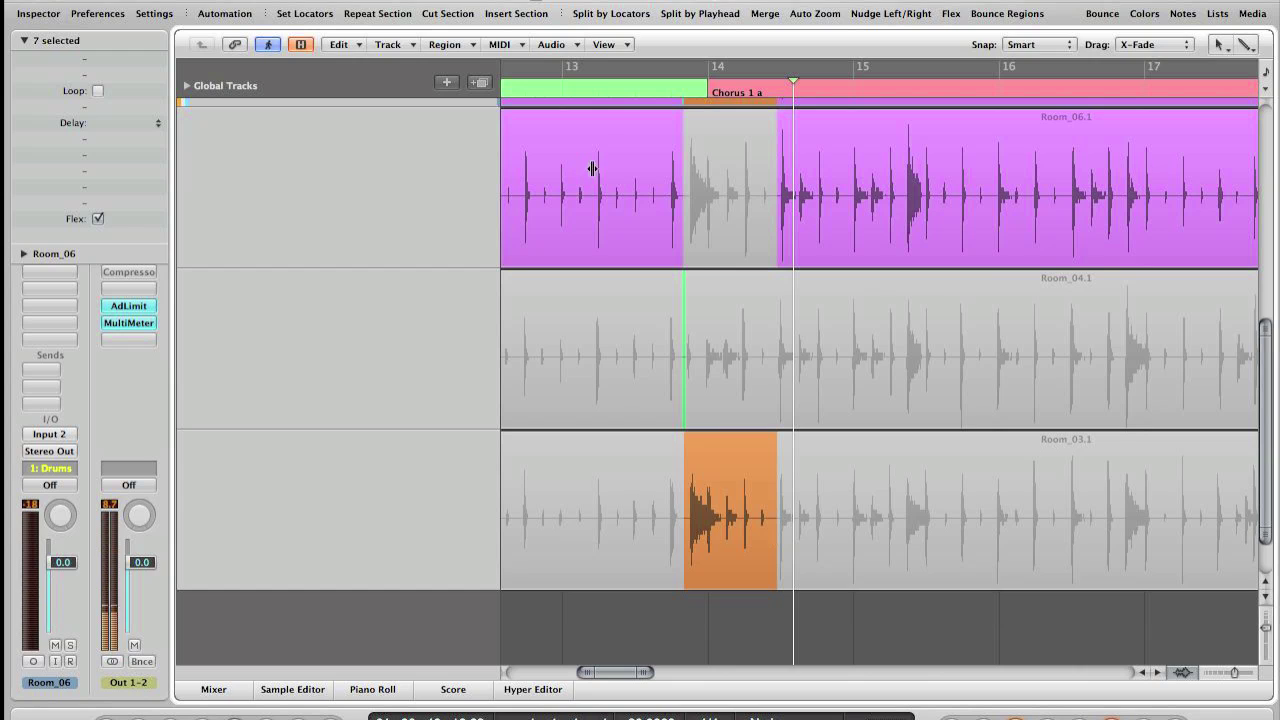
{"action": "left_click", "coordinate": [592, 86]}
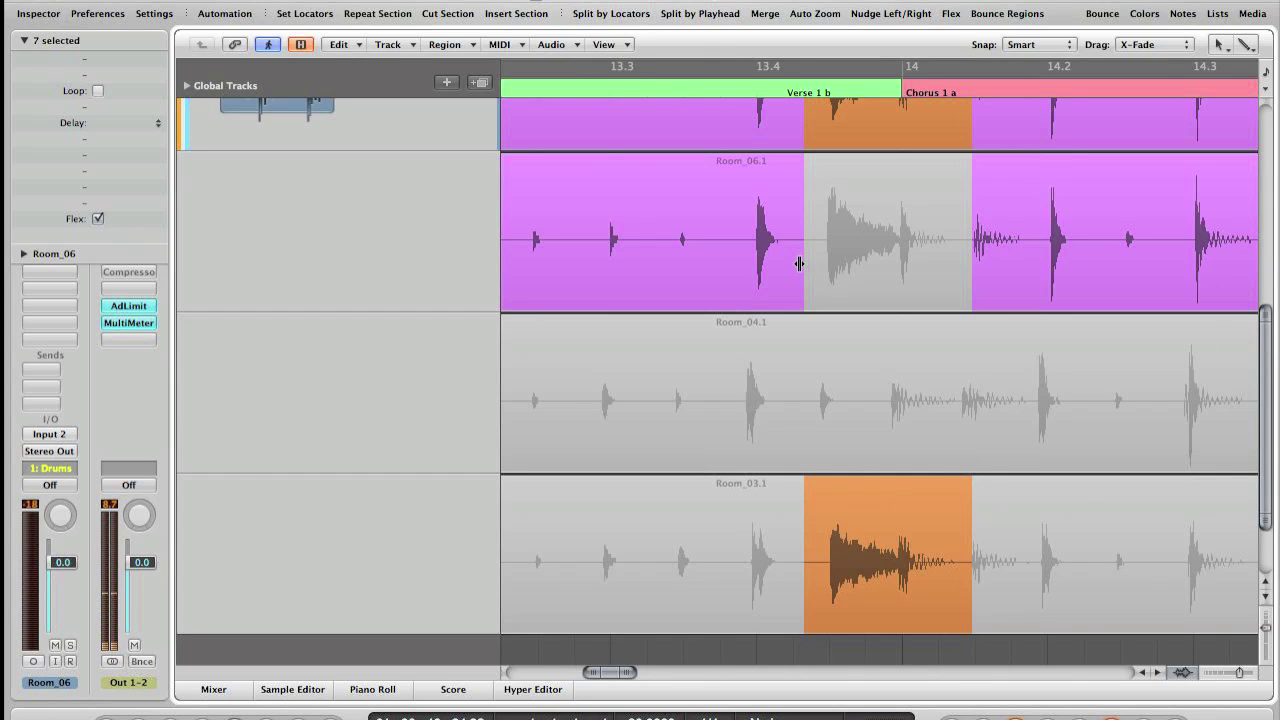
{"action": "left_click_drag", "start_coordinate": [799, 263], "coordinate": [820, 264]}
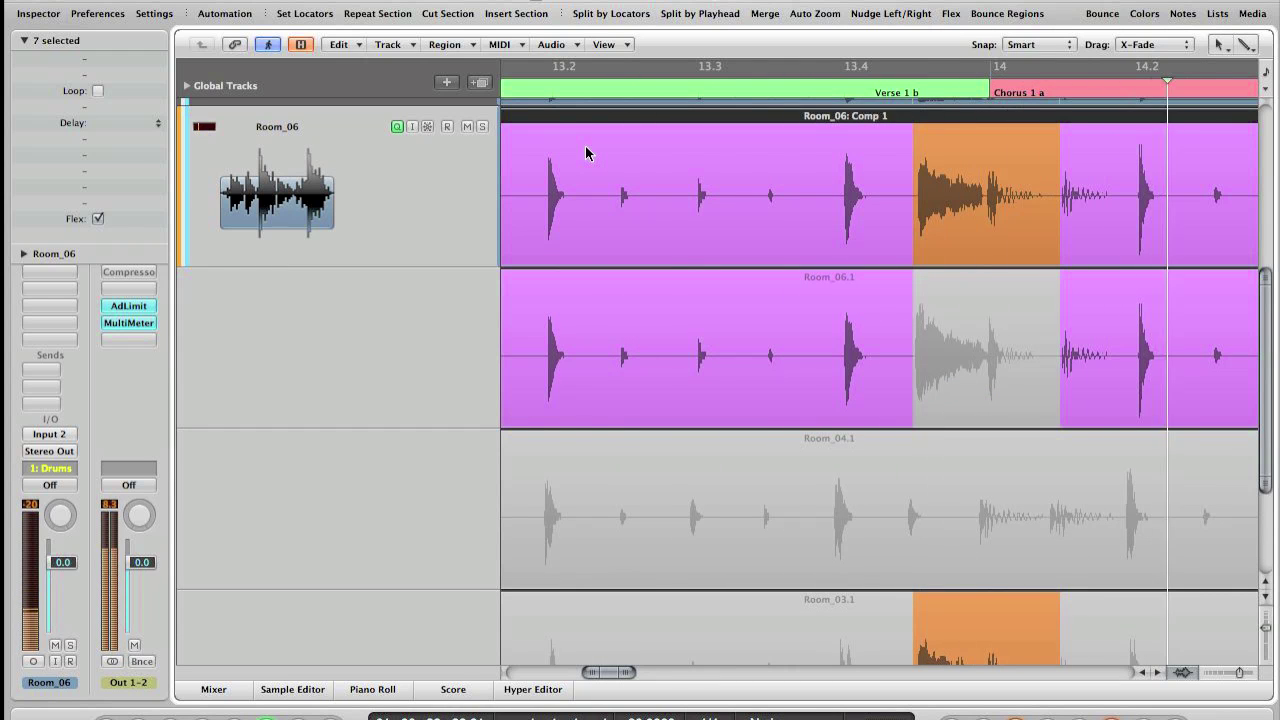
Expand the Crotch_06 take folder and examine whether it follows the comp edit at the start of Chorus 1 a
{"action": "scroll", "coordinate": [586, 147], "scroll_direction": "up", "scroll_amount": 6}
{"action": "scroll", "coordinate": [586, 147], "scroll_direction": "left", "scroll_amount": 10}
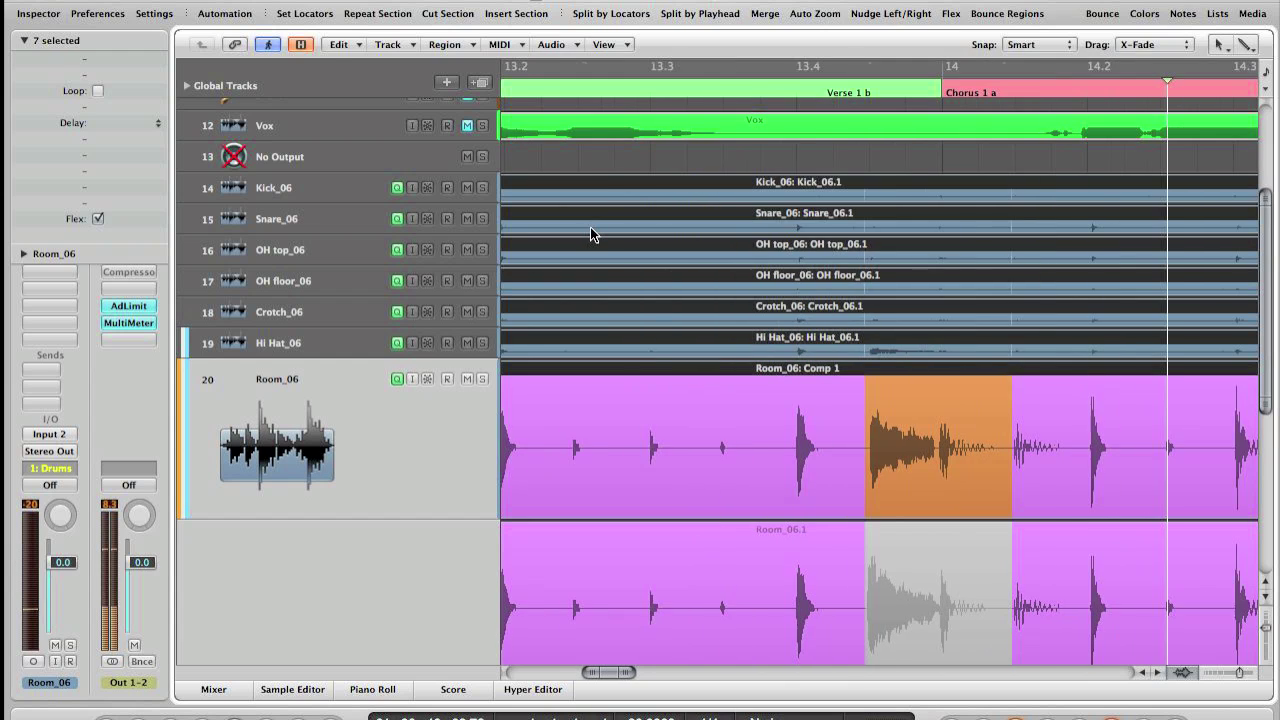
{"action": "key", "text": "ctrl+Left"}
{"action": "key", "text": "ctrl+Left"}
{"action": "key", "text": "ctrl+Left"}
{"action": "key", "text": "ctrl+Left"}
{"action": "scroll", "coordinate": [592, 230], "scroll_direction": "left", "scroll_amount": 12}
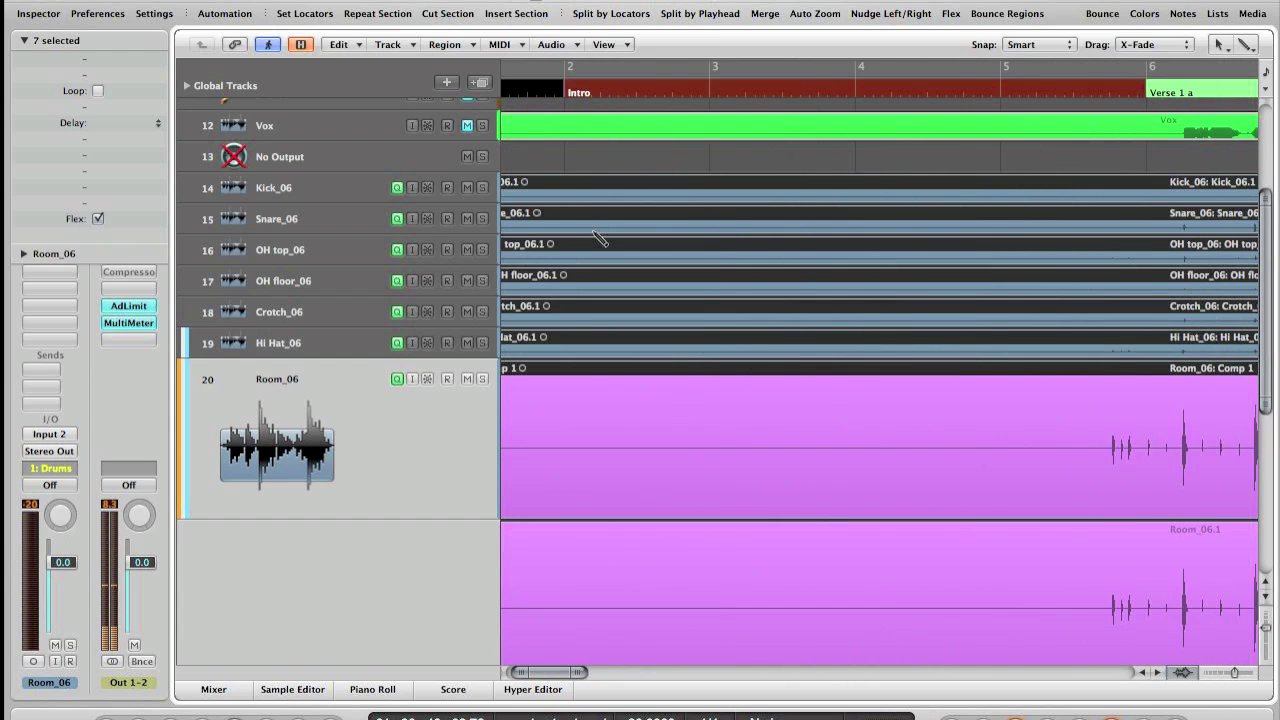
{"action": "key", "text": "ctrl+Left"}
{"action": "key", "text": "z"}
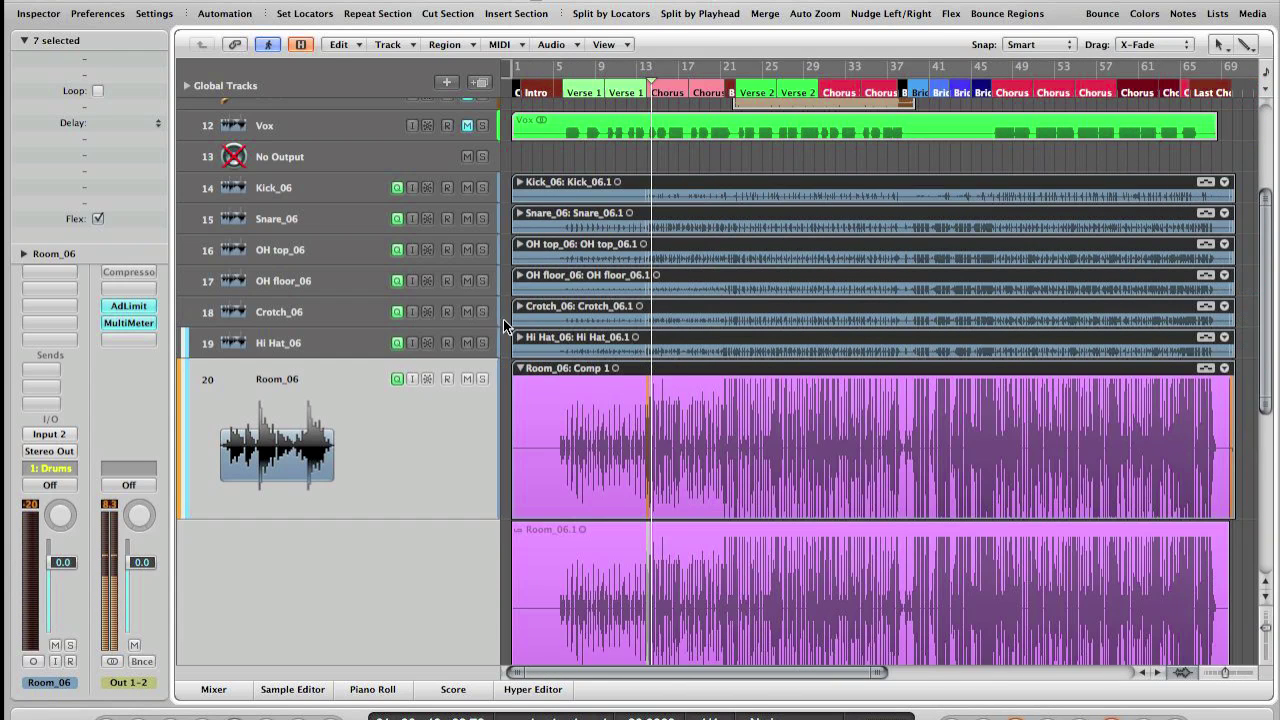
{"action": "left_click", "coordinate": [520, 308]}
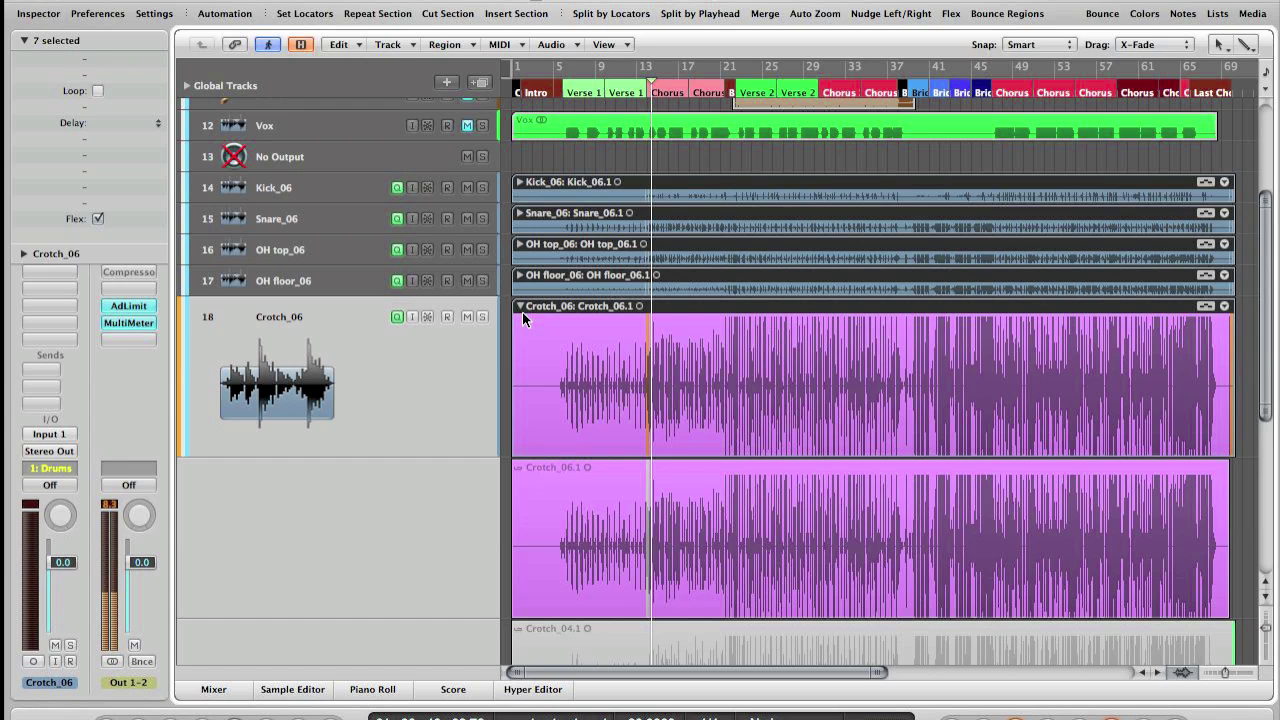
{"action": "key", "text": "ctrl+Right"}
{"action": "key", "text": "ctrl+Right"}
{"action": "key", "text": "ctrl+Right"}
{"action": "scroll", "coordinate": [622, 363], "scroll_direction": "left", "scroll_amount": 5}
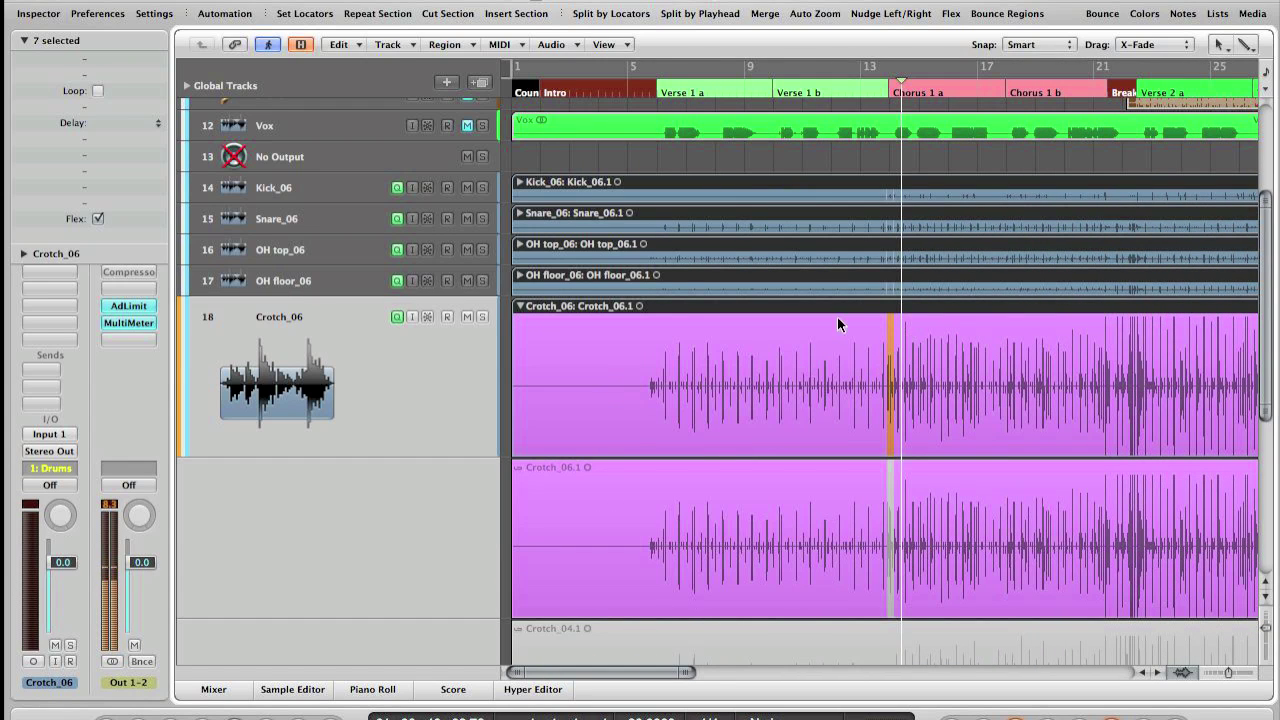
Check the OH top_06 and Kick_06 take folders for the same comp edit, collapsing each folder after viewing it
{"action": "left_click", "coordinate": [518, 309]}
{"action": "left_click", "coordinate": [519, 262]}
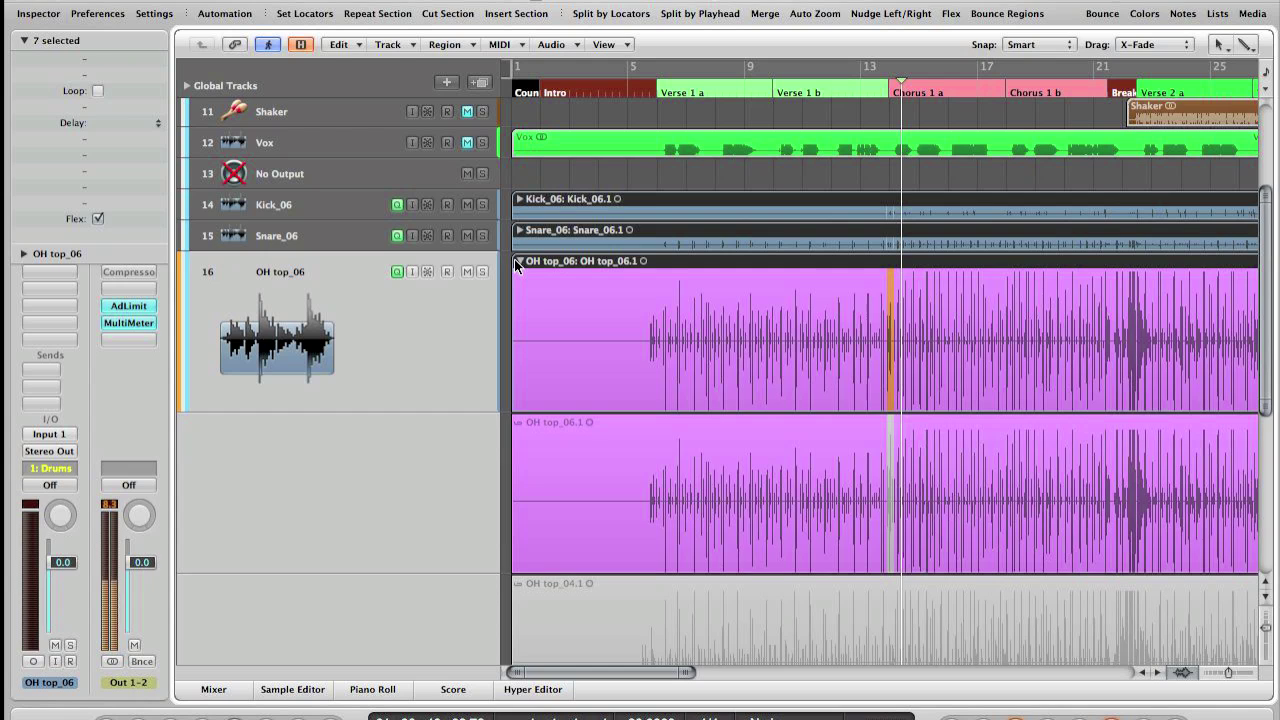
{"action": "left_click", "coordinate": [519, 261]}
{"action": "left_click", "coordinate": [518, 199]}
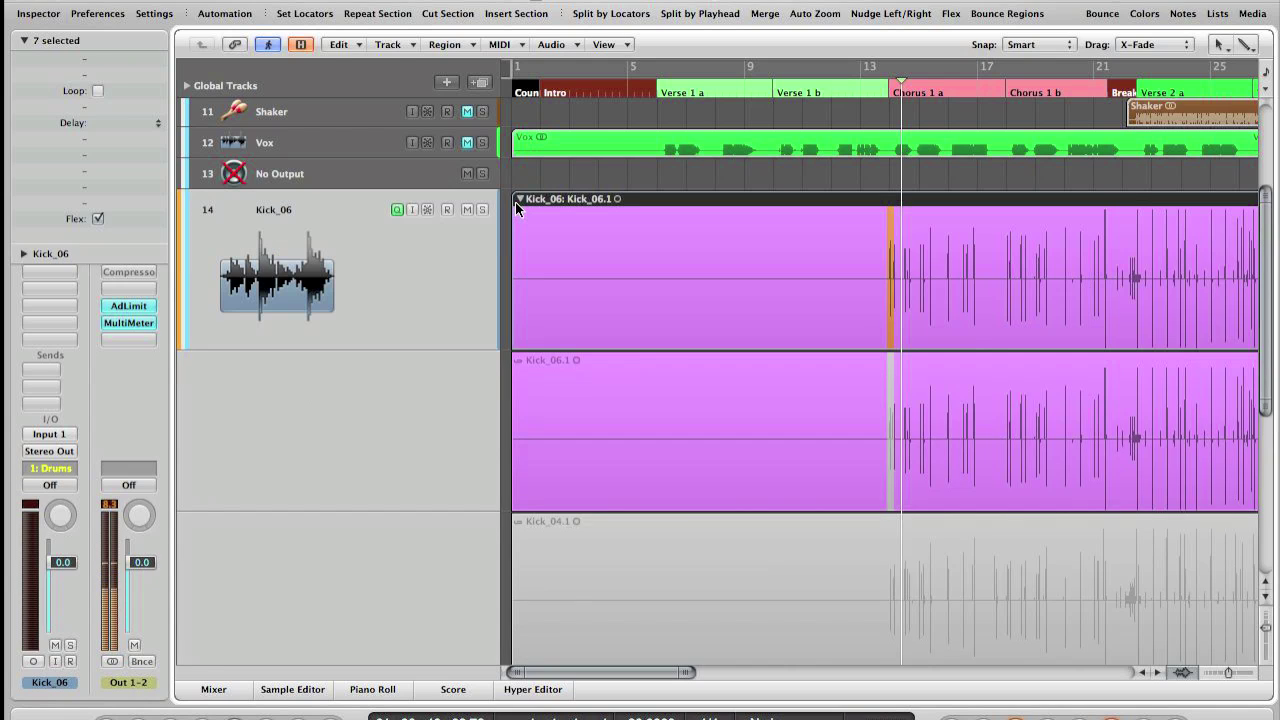
{"action": "left_click", "coordinate": [518, 201]}
Show Flex View again with the comp edit at the start of Chorus 1 a in close view
{"action": "key", "text": "ctrl+Right"}
{"action": "key", "text": "ctrl+Right"}
{"action": "key", "text": "ctrl+Right"}
{"action": "key", "text": "ctrl+Right"}
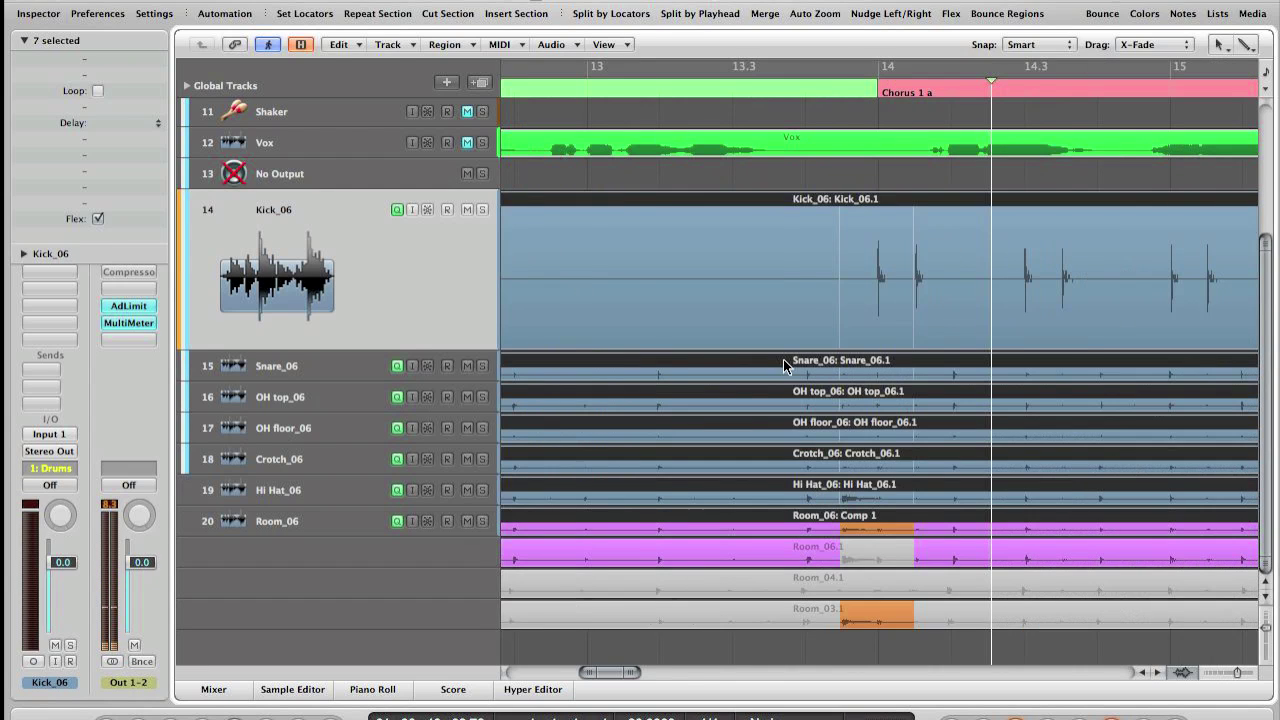
{"action": "left_click", "coordinate": [603, 45]}
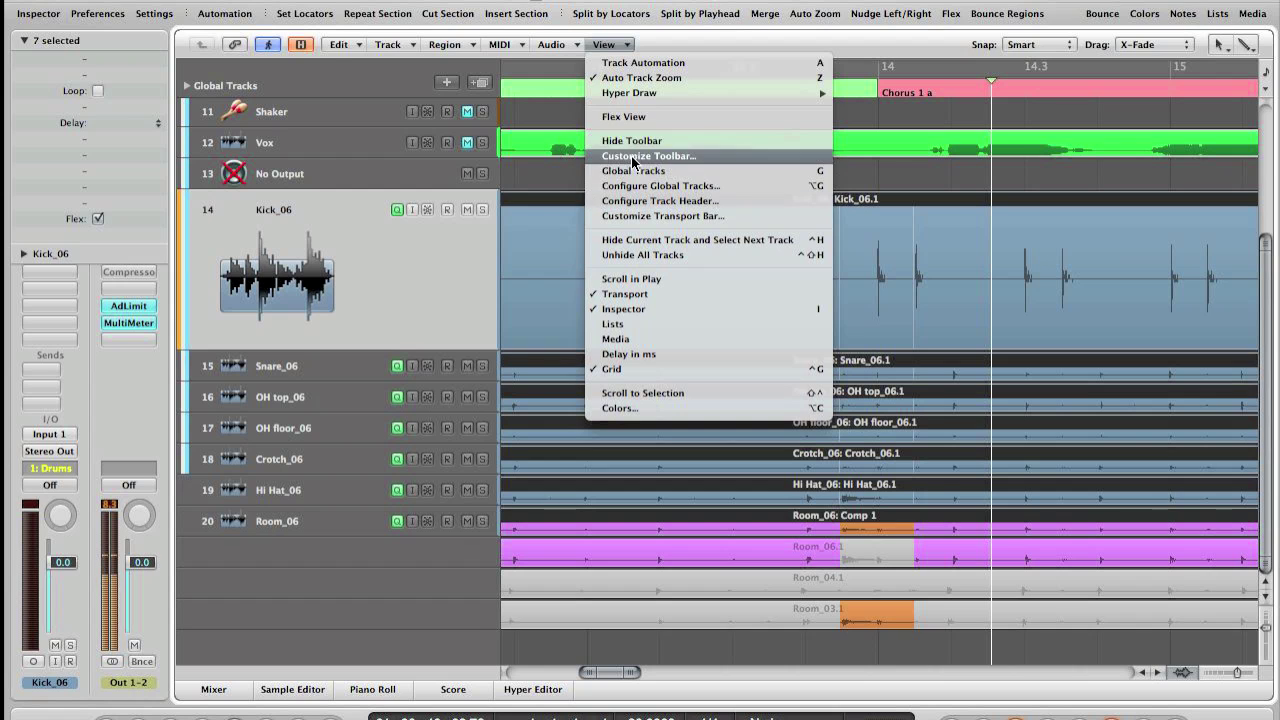
{"action": "left_click", "coordinate": [624, 118]}
{"action": "key", "text": "super+Right"}
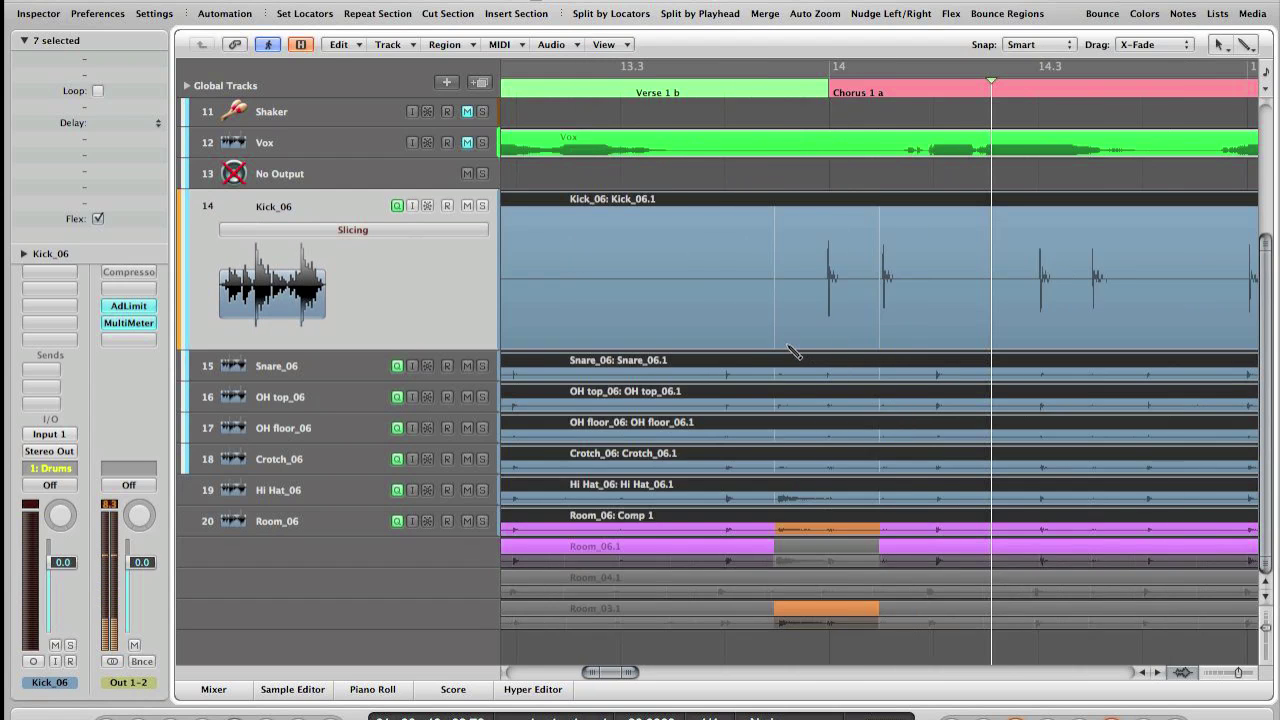
Try moving the comped Room_03.1 hit at 13.4.3 earlier with a single flex marker, and undo the move
{"action": "key", "text": "super+Down"}
{"action": "key", "text": "ctrl+Down"}
{"action": "scroll", "coordinate": [787, 345], "scroll_direction": "down", "scroll_amount": 5}
{"action": "scroll", "coordinate": [787, 345], "scroll_direction": "left", "scroll_amount": 1}
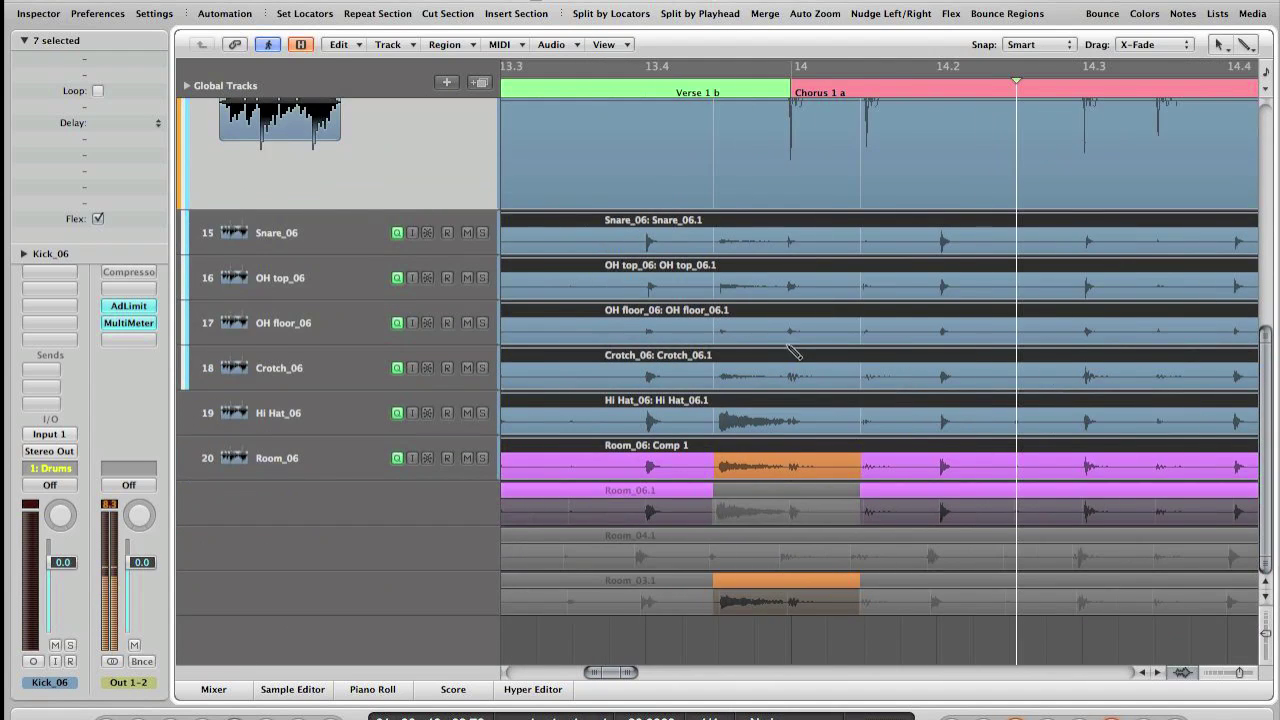
{"action": "key", "text": "ctrl+Right"}
{"action": "key", "text": "ctrl+Down"}
{"action": "scroll", "coordinate": [790, 350], "scroll_direction": "left", "scroll_amount": 5}
{"action": "scroll", "coordinate": [790, 350], "scroll_direction": "down", "scroll_amount": 2}
{"action": "scroll", "coordinate": [860, 393], "scroll_direction": "right", "scroll_amount": 2}
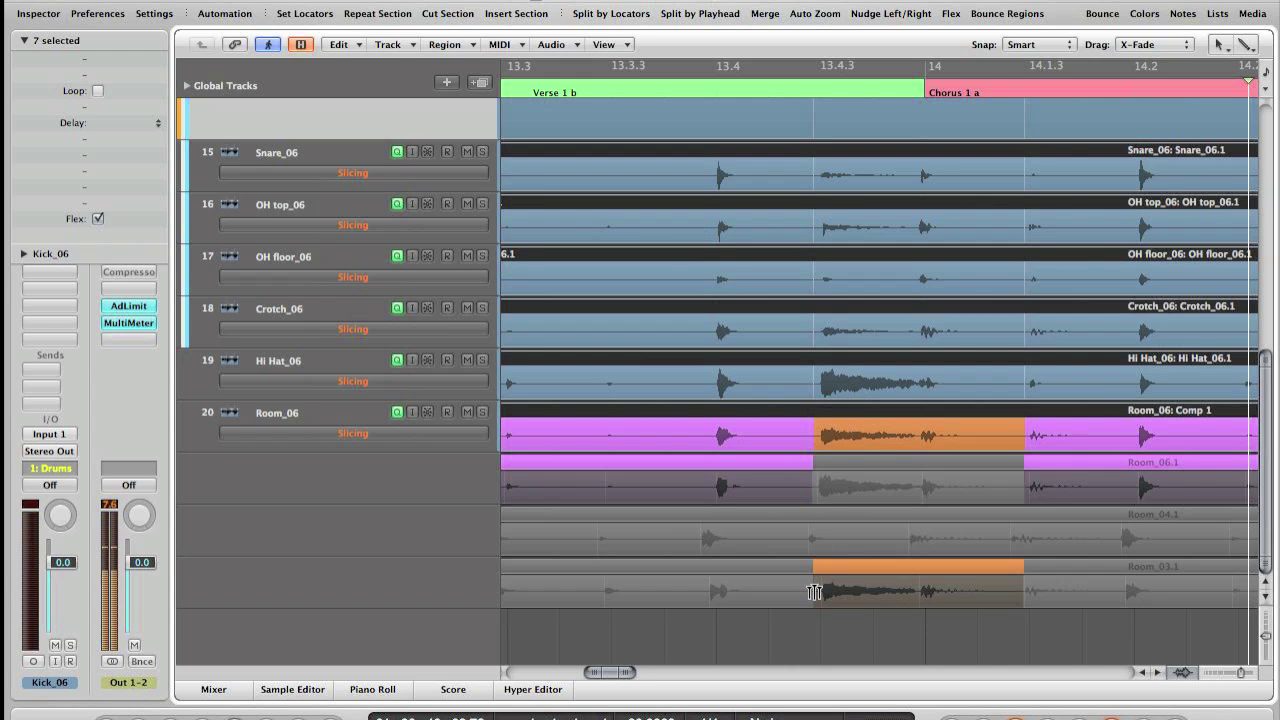
{"action": "key", "text": "ctrl+Right"}
{"action": "key", "text": "ctrl+Right"}
{"action": "key", "text": "ctrl+Down"}
{"action": "scroll", "coordinate": [815, 594], "scroll_direction": "left", "scroll_amount": 5}
{"action": "scroll", "coordinate": [815, 594], "scroll_direction": "down", "scroll_amount": 3}
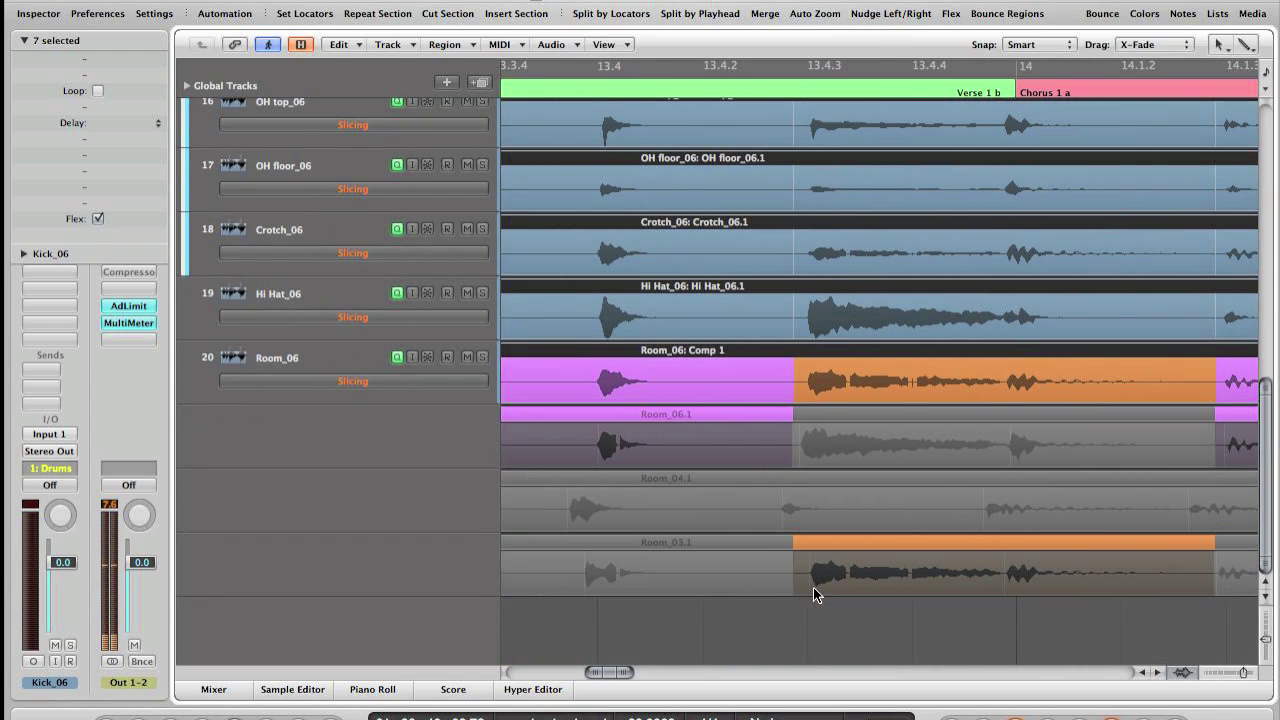
{"action": "left_click_drag", "start_coordinate": [807, 555], "coordinate": [737, 556]}
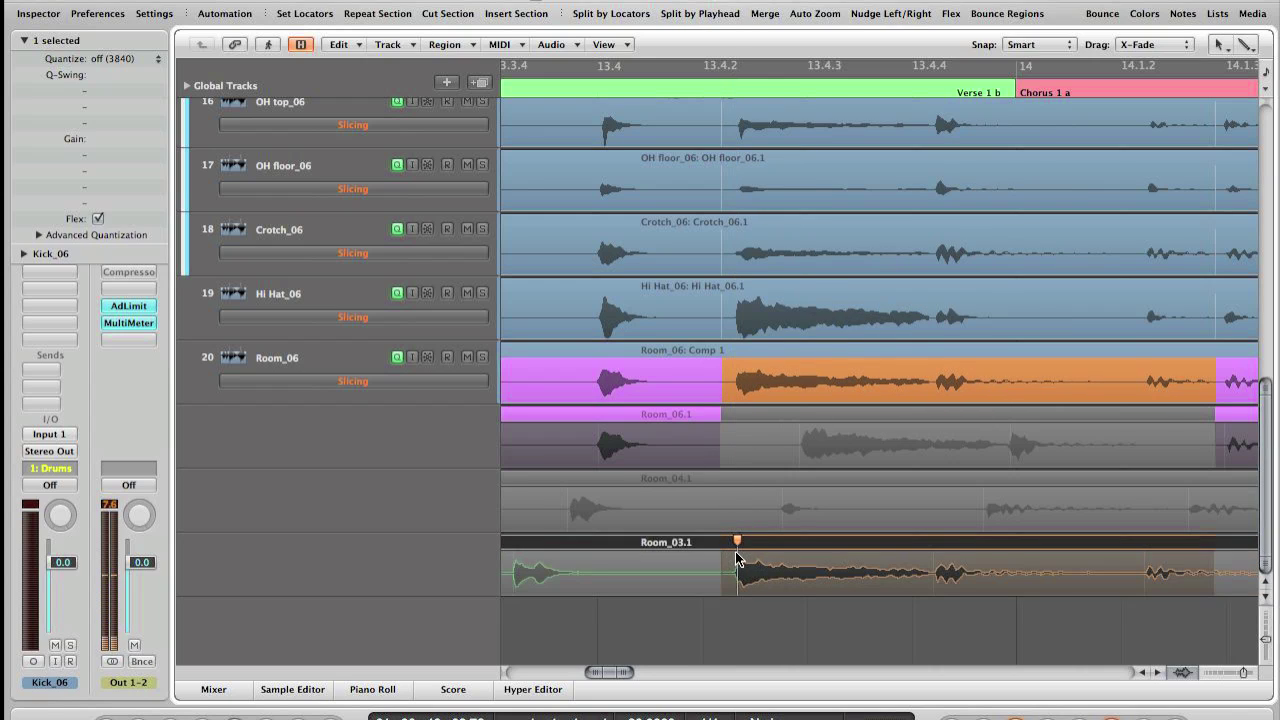
{"action": "key", "text": "super+z"}
Add flex markers on the Room_03.1 hit at 13.4.3 and both neighbouring transients, and move the hit earlier, between 13.4.2 and 13.4.3
{"action": "mouse_move", "coordinate": [808, 592]}
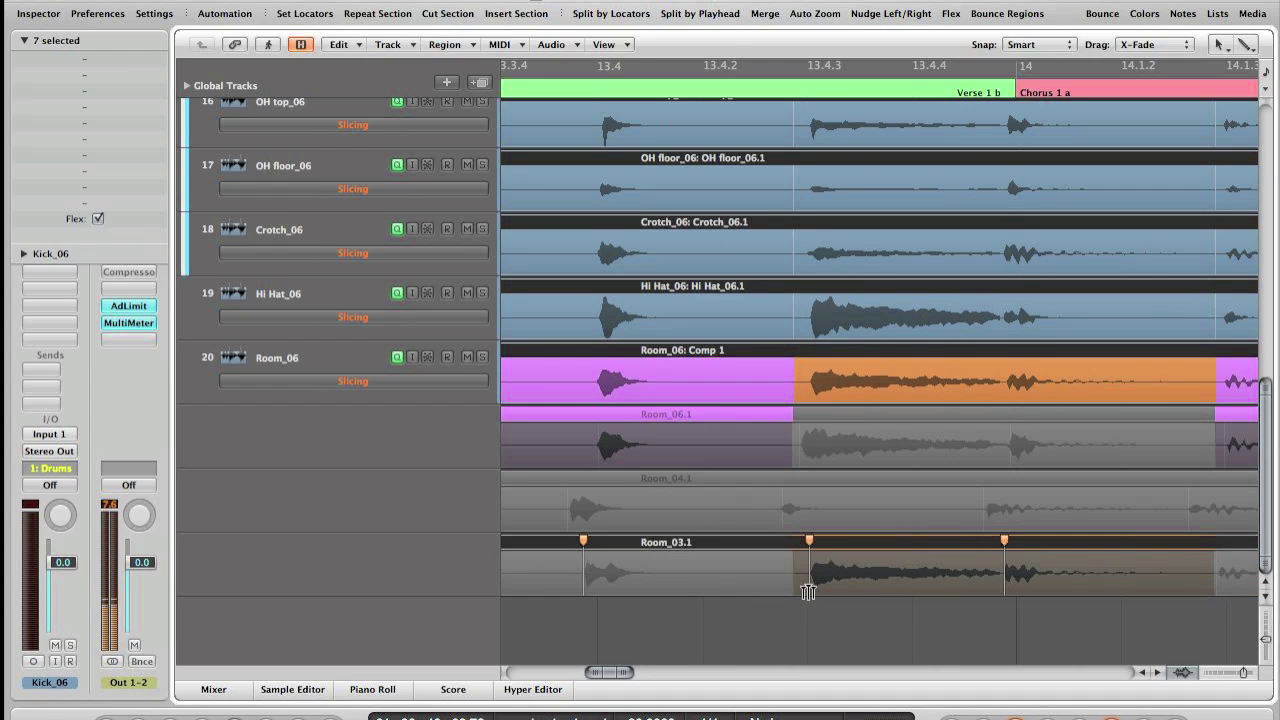
{"action": "mouse_move", "coordinate": [807, 540]}
{"action": "left_mouse_down"}
{"action": "mouse_move", "coordinate": [716, 541]}
{"action": "mouse_move", "coordinate": [736, 547]}
{"action": "left_mouse_up"}
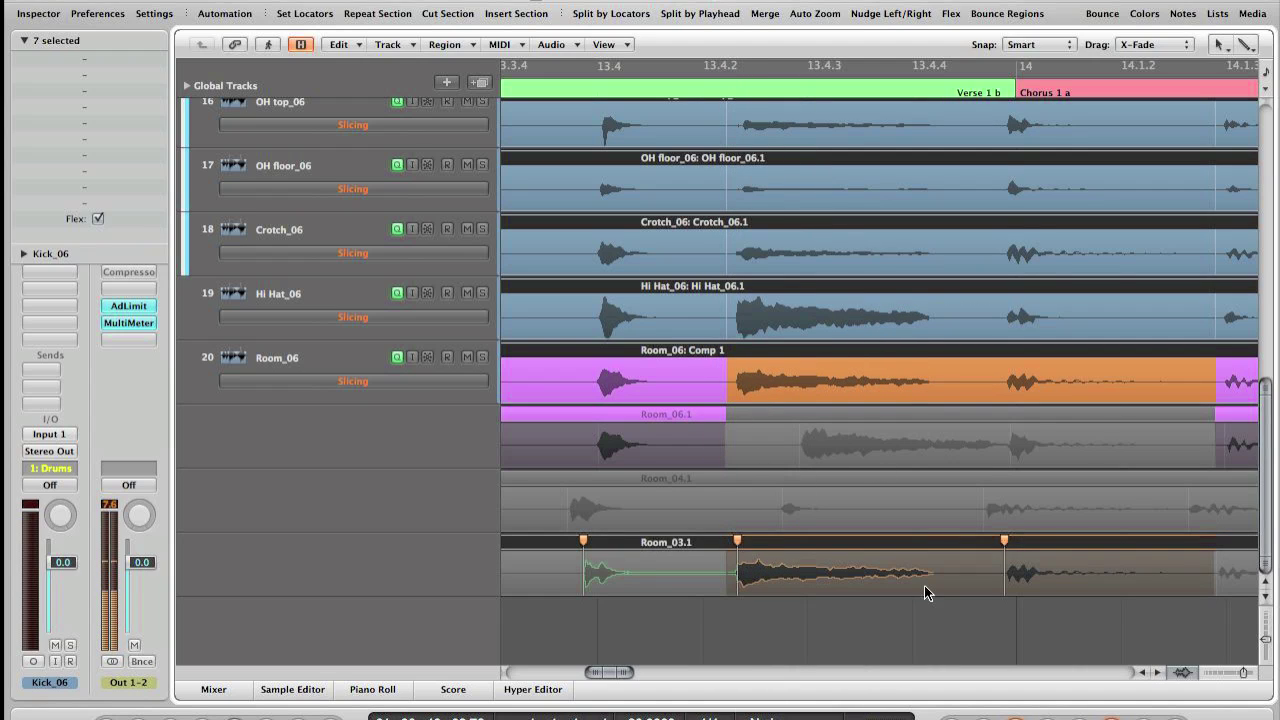